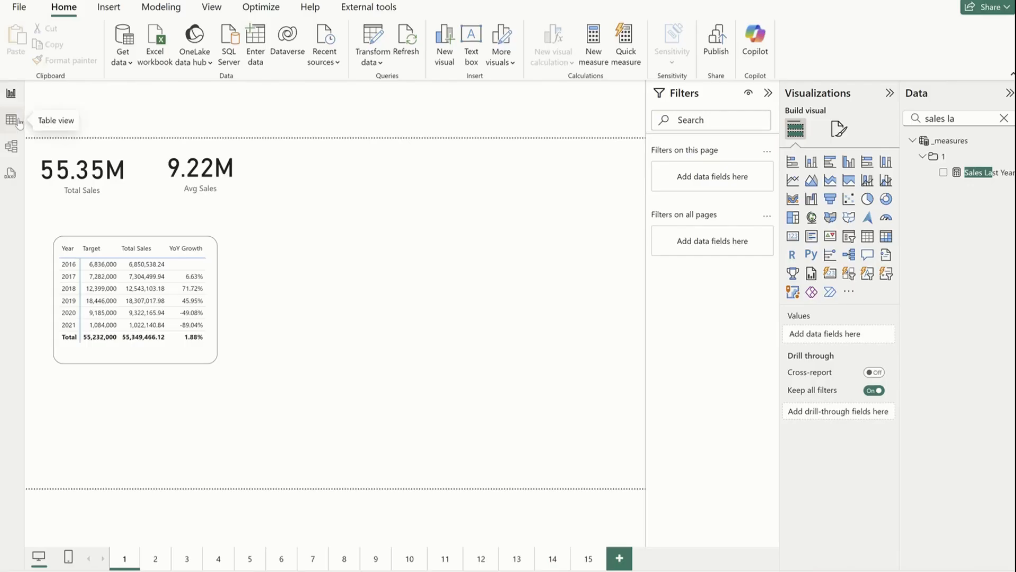
Step: Switch to the table view and look through the Customers, Date, Exchange_Rates, Products, Sales, Stores and TargetData tables
{"action": "left_click", "coordinate": [19, 122]}
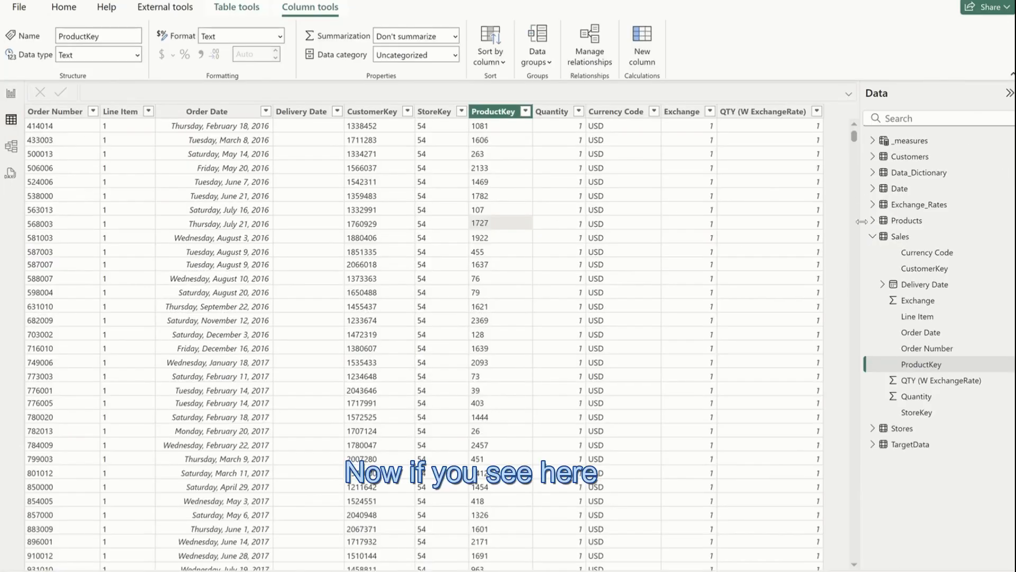
{"action": "left_click", "coordinate": [872, 238]}
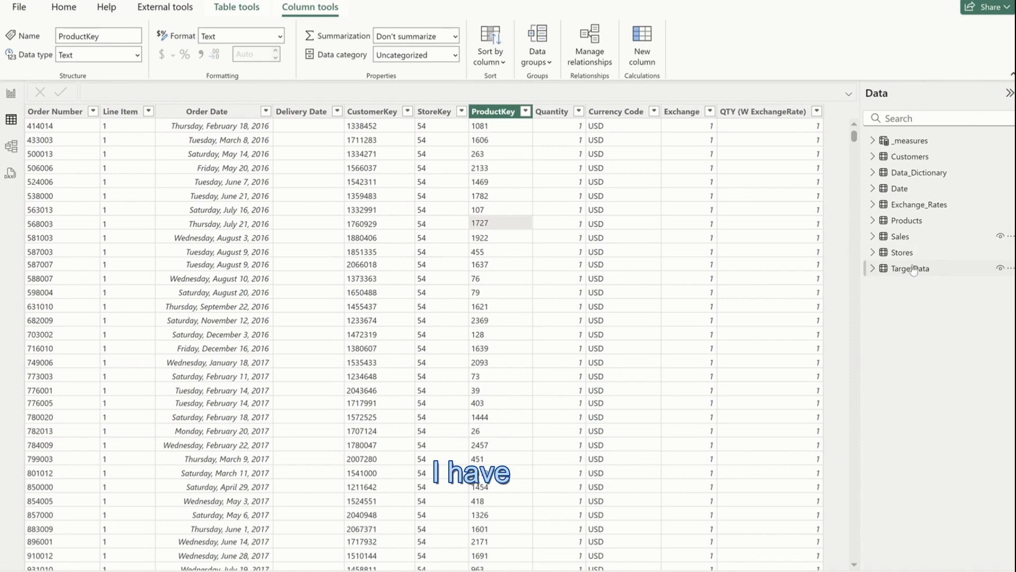
{"action": "left_click", "coordinate": [930, 157]}
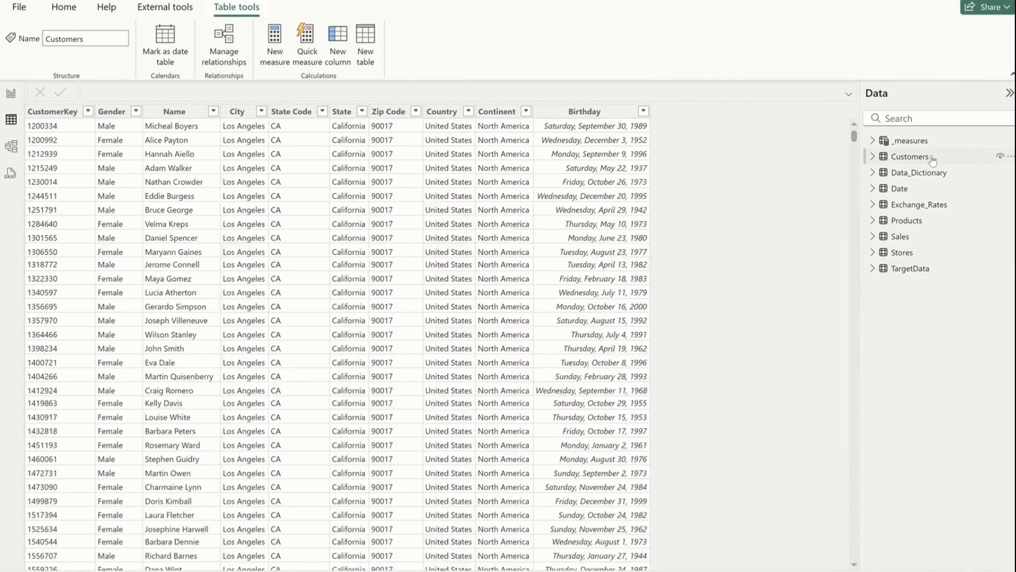
{"action": "left_click", "coordinate": [925, 190]}
{"action": "left_click", "coordinate": [928, 206]}
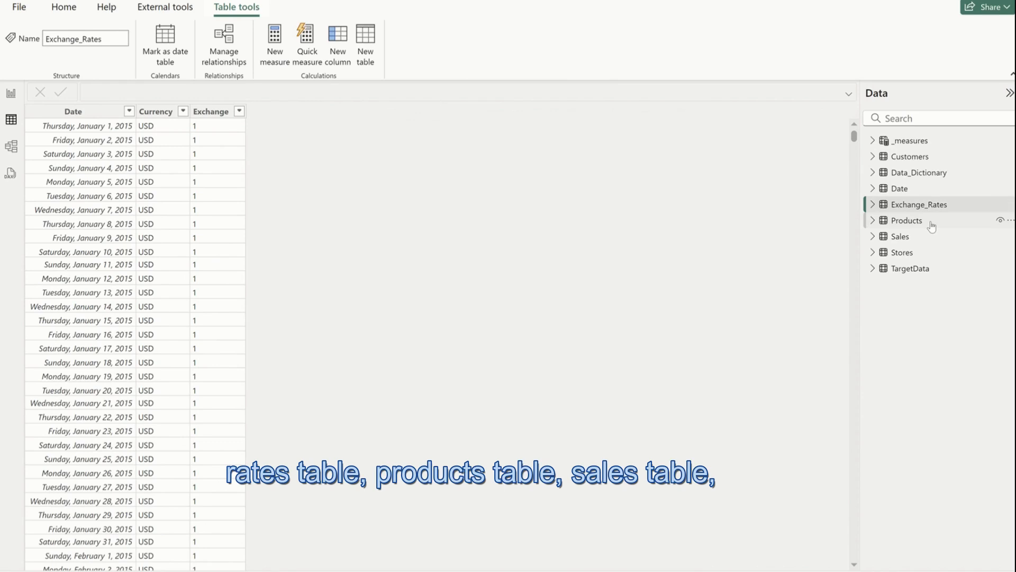
{"action": "left_click", "coordinate": [931, 223]}
{"action": "left_click", "coordinate": [930, 239]}
{"action": "left_click", "coordinate": [929, 255]}
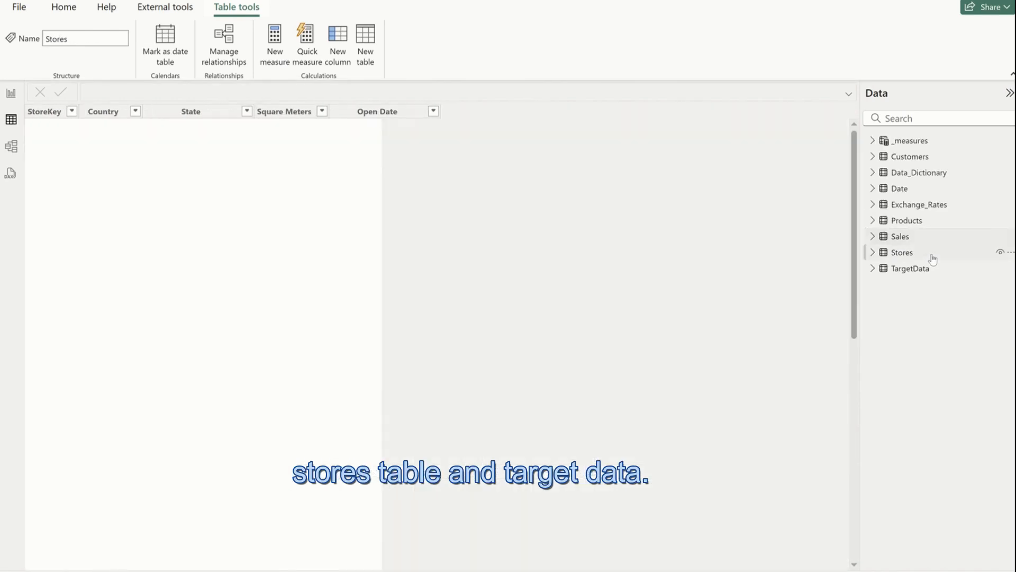
{"action": "left_click", "coordinate": [933, 271]}
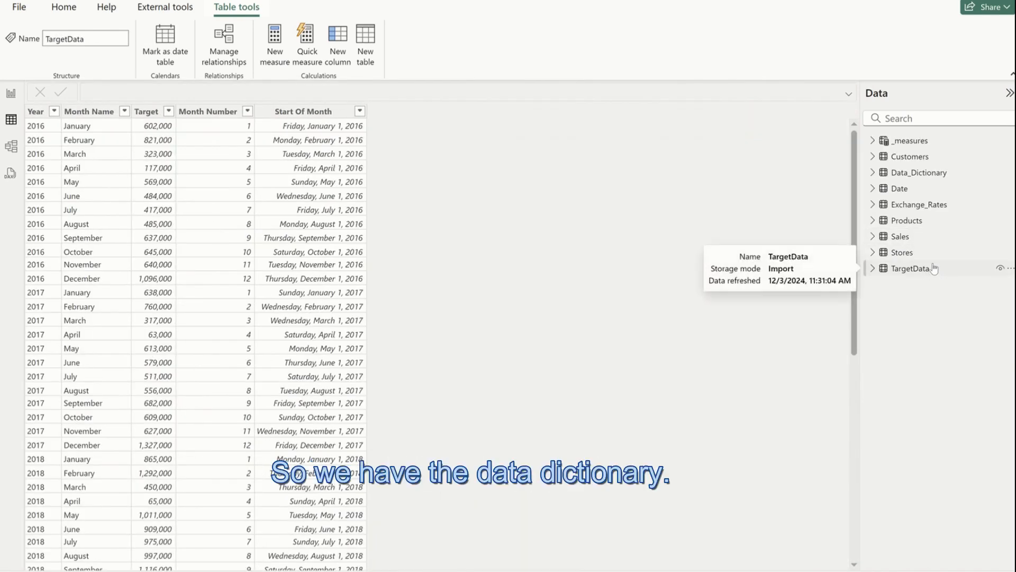
Step: Filter the Data_Dictionary table's Table column to Customers only and look over the listed fields
{"action": "left_click", "coordinate": [940, 176]}
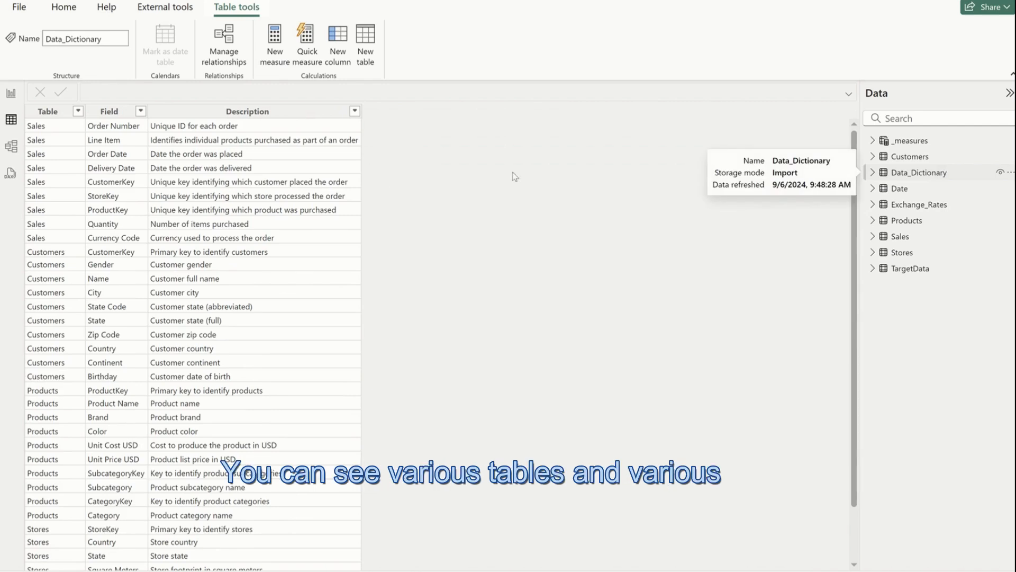
{"action": "left_click", "coordinate": [83, 154]}
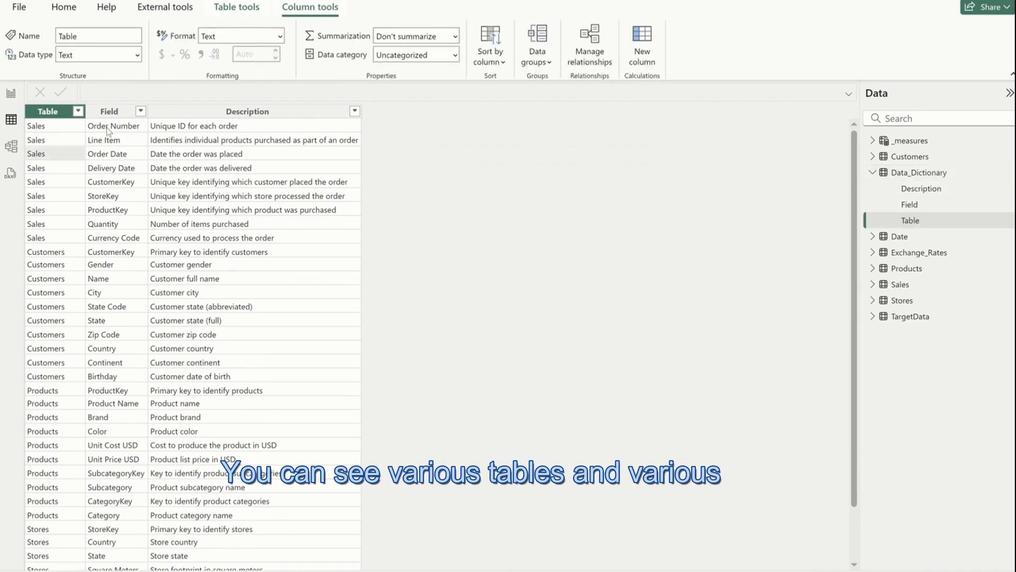
{"action": "left_click", "coordinate": [78, 111]}
{"action": "left_click", "coordinate": [135, 243]}
{"action": "left_click", "coordinate": [138, 253]}
{"action": "left_click", "coordinate": [208, 316]}
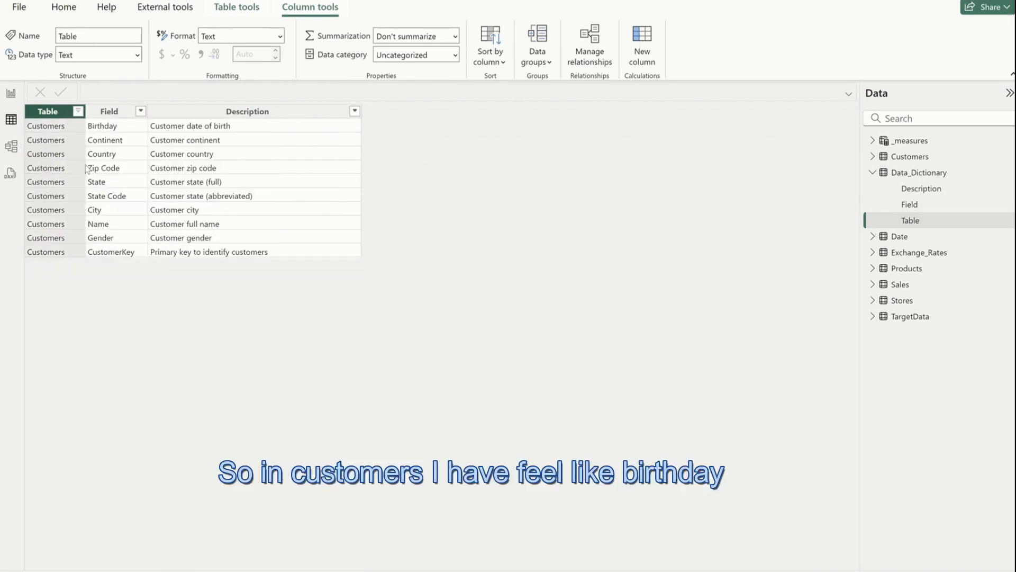
{"action": "left_click", "coordinate": [107, 129]}
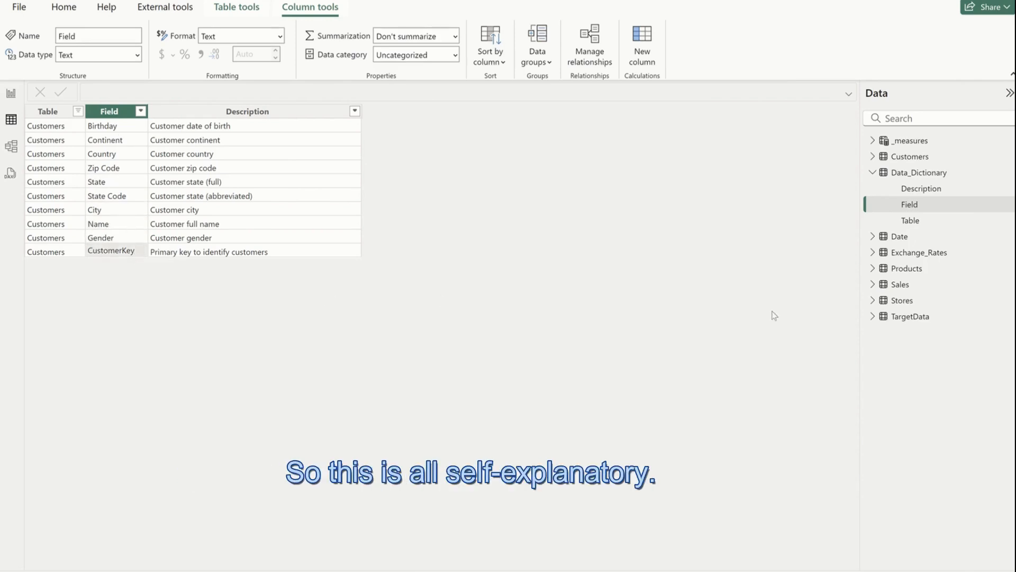
Step: View the Customers and Date tables, and examine the Date, Currency and Exchange columns of Exchange_Rates, including the available currency values
{"action": "left_click", "coordinate": [958, 155]}
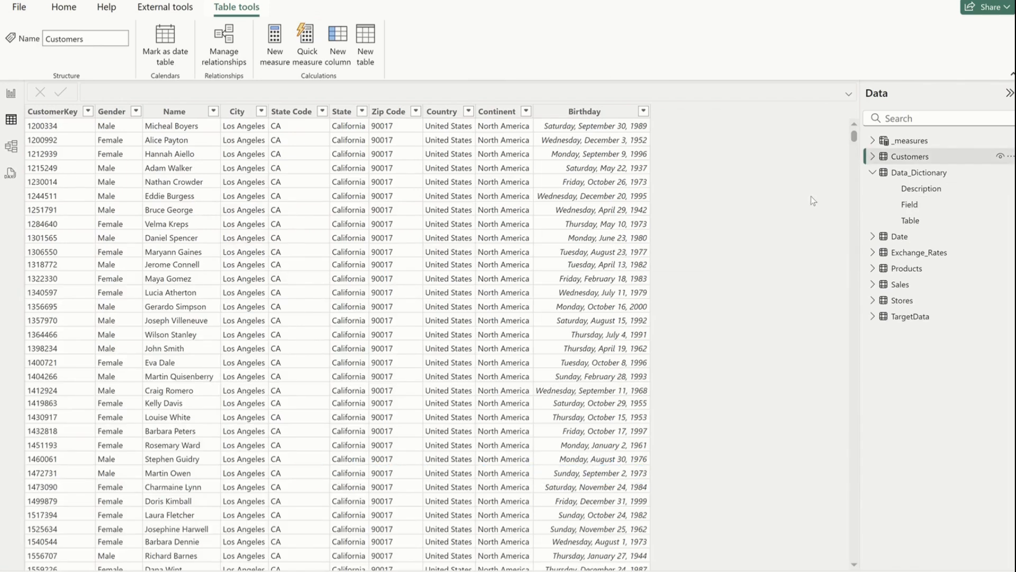
{"action": "left_click", "coordinate": [916, 239]}
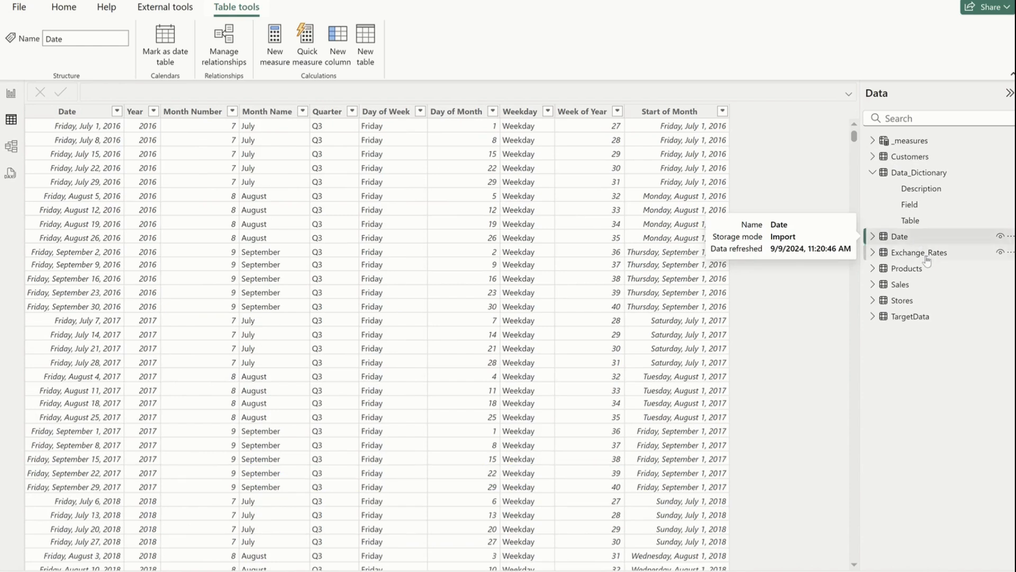
{"action": "left_click", "coordinate": [926, 255]}
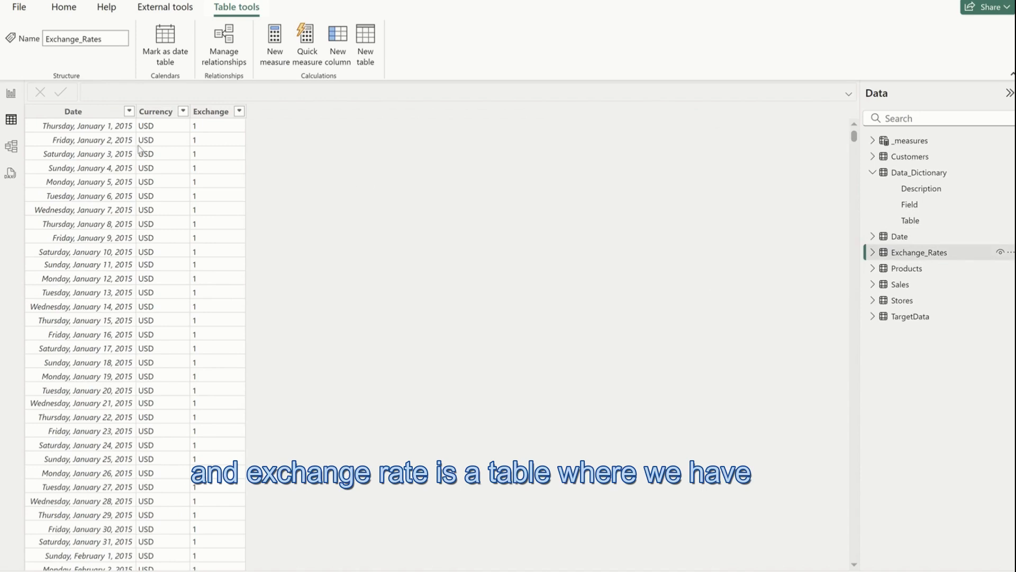
{"action": "left_click", "coordinate": [103, 113]}
{"action": "left_click", "coordinate": [157, 113]}
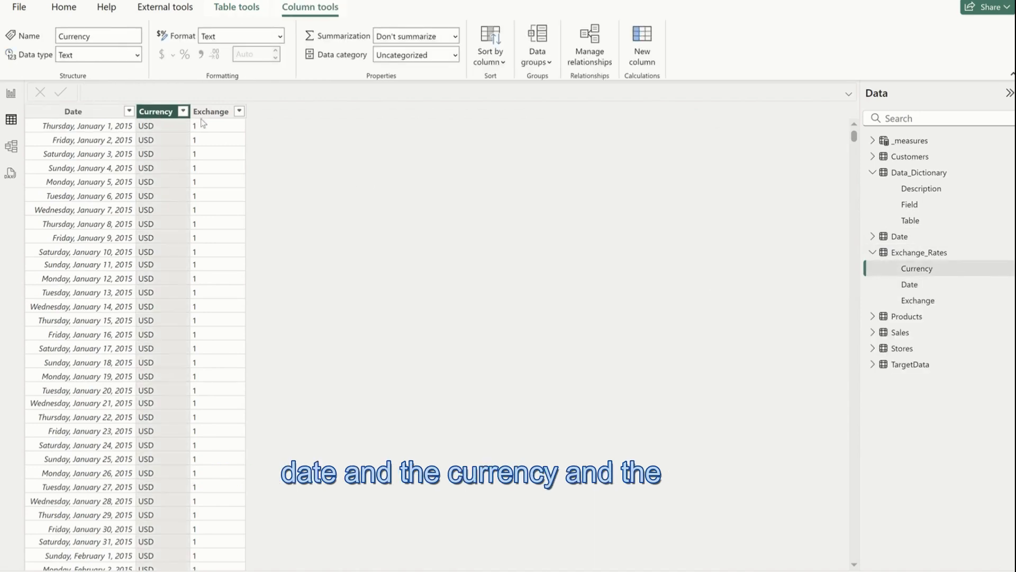
{"action": "left_click", "coordinate": [210, 112]}
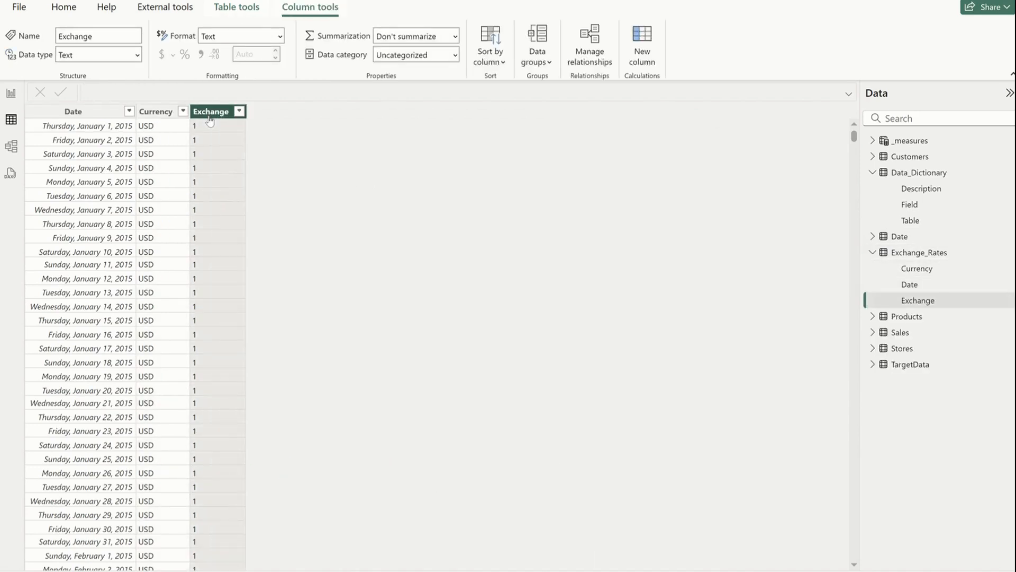
{"action": "left_click", "coordinate": [183, 111]}
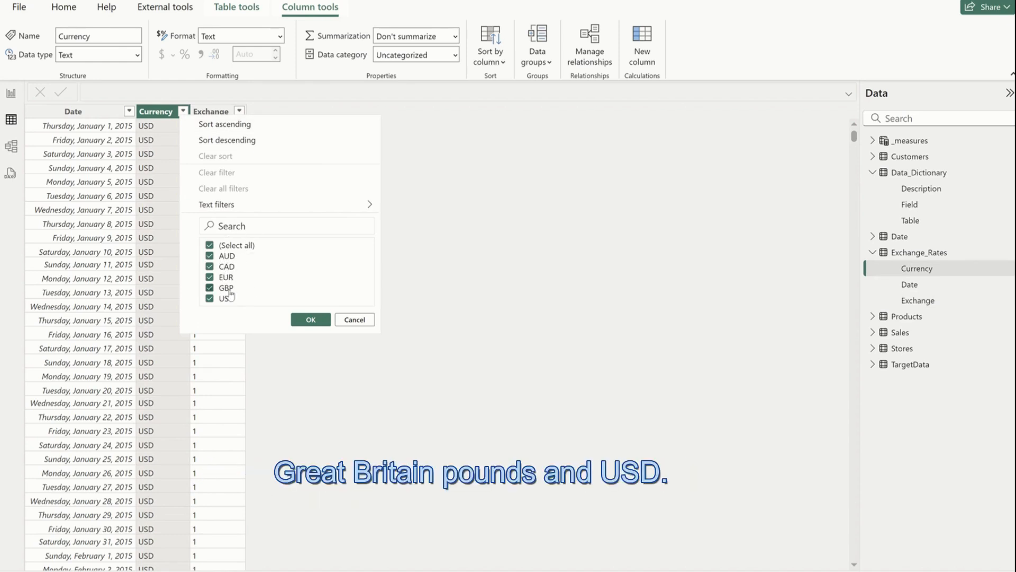
{"action": "left_click", "coordinate": [348, 321]}
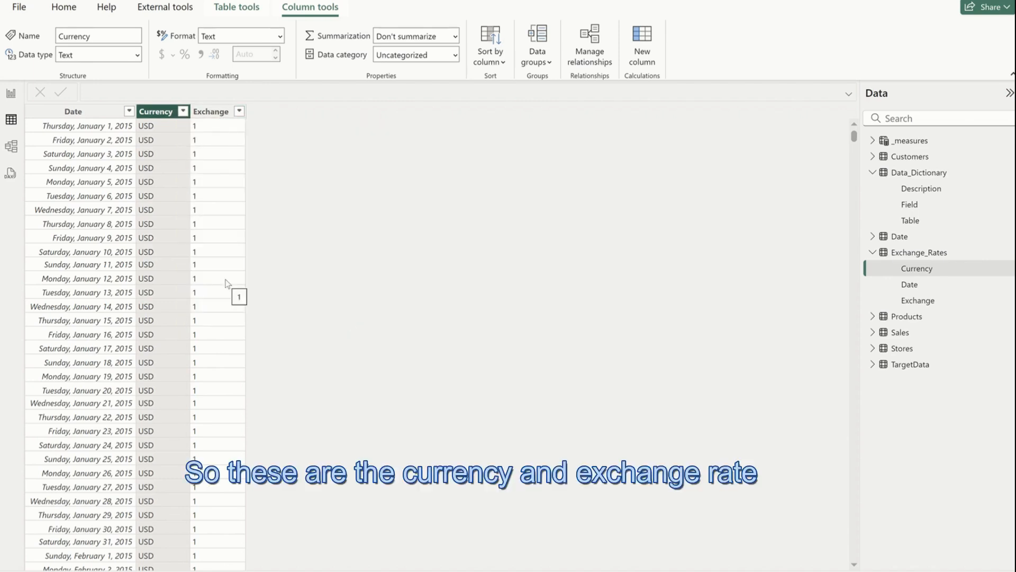
{"action": "left_click", "coordinate": [74, 111]}
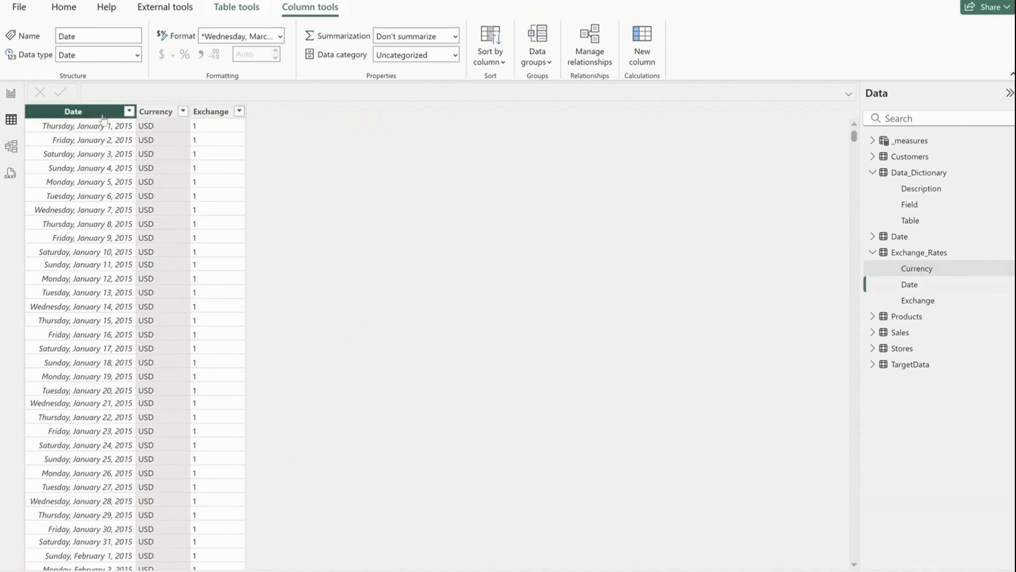
Step: Examine the Products table's columns, from product key, name, brand and color through unit cost and price to subcategory and category
{"action": "left_click", "coordinate": [910, 315]}
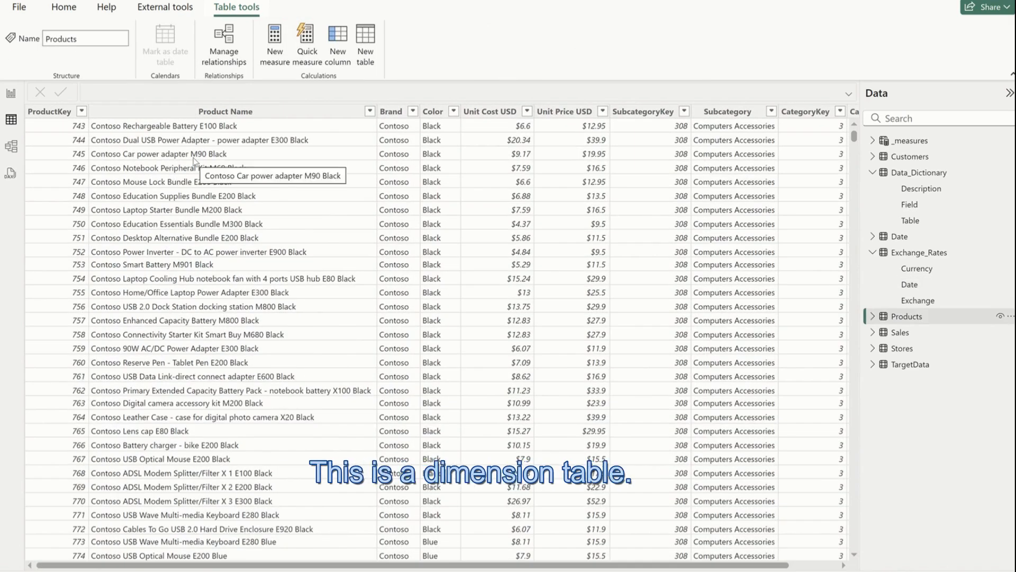
{"action": "left_click", "coordinate": [51, 111]}
{"action": "left_click", "coordinate": [292, 111]}
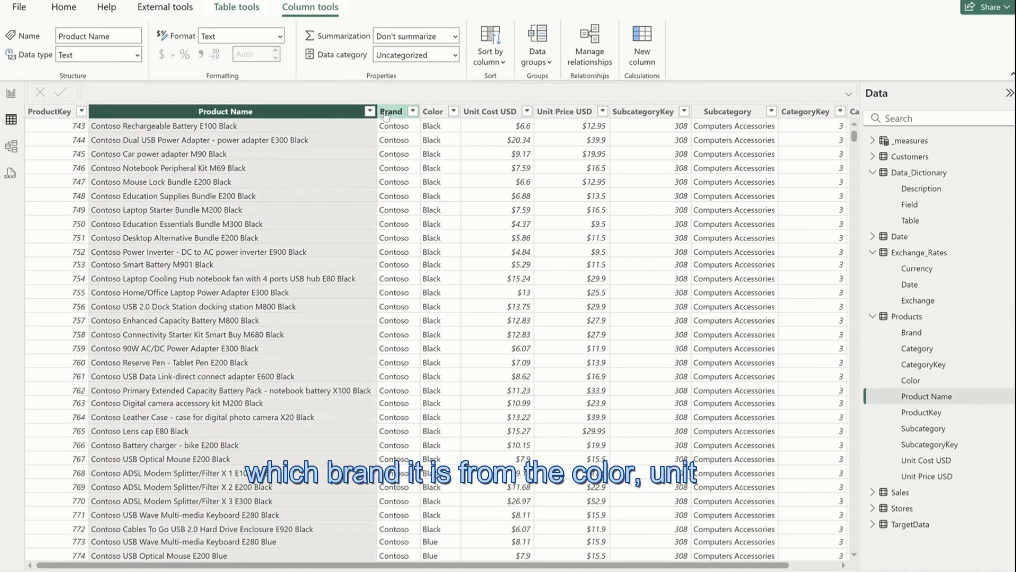
{"action": "left_click", "coordinate": [392, 111]}
{"action": "left_click", "coordinate": [438, 111]}
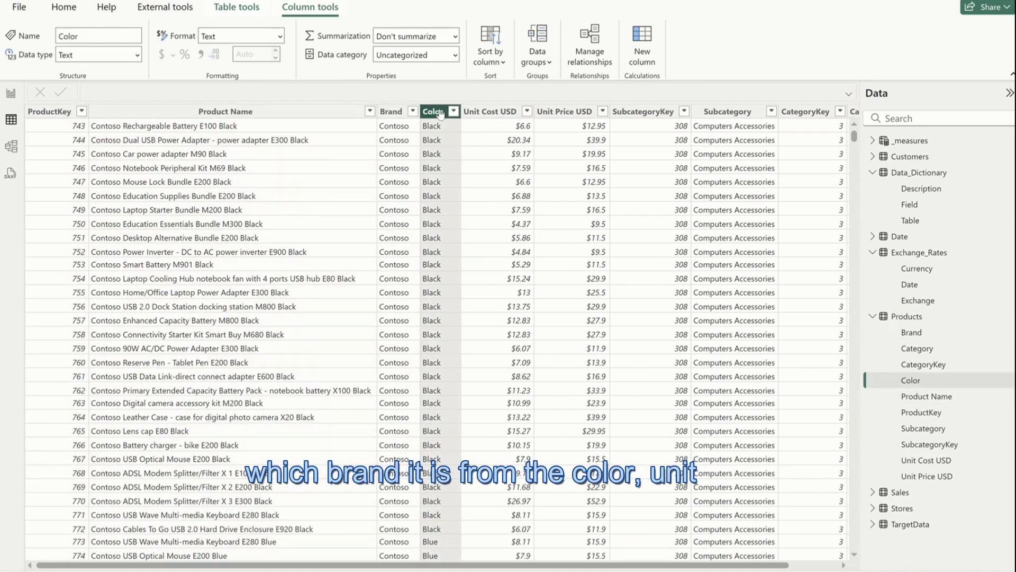
{"action": "left_click", "coordinate": [492, 111]}
{"action": "left_click", "coordinate": [561, 115]}
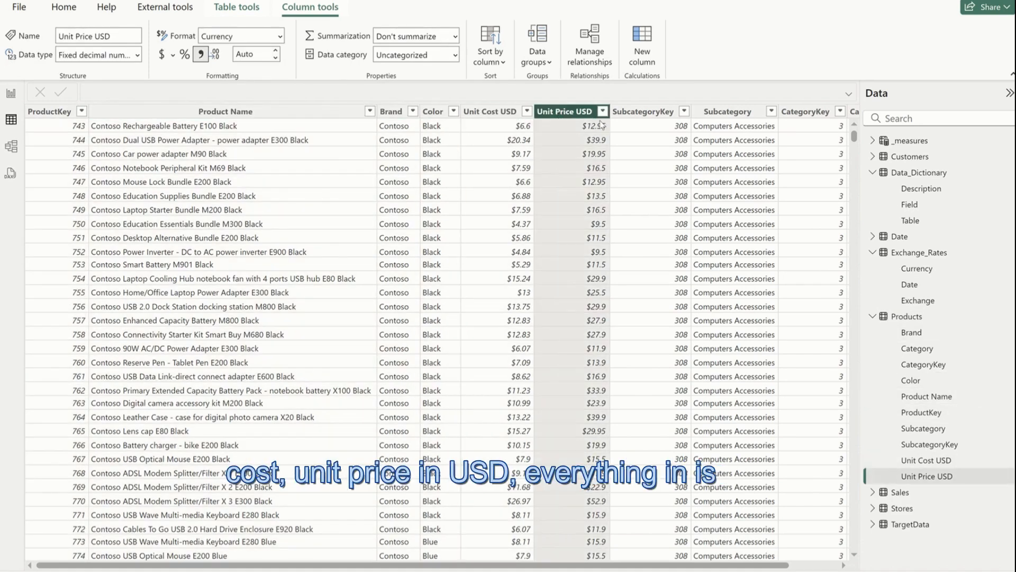
{"action": "scroll", "coordinate": [597, 214], "scroll_direction": "right", "scroll_amount": 2}
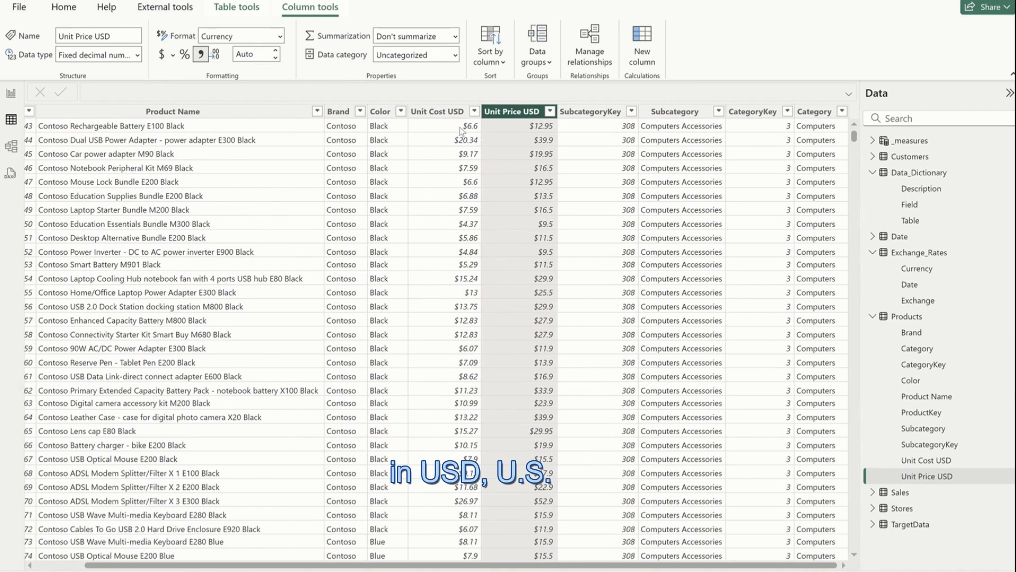
{"action": "left_click", "coordinate": [590, 112]}
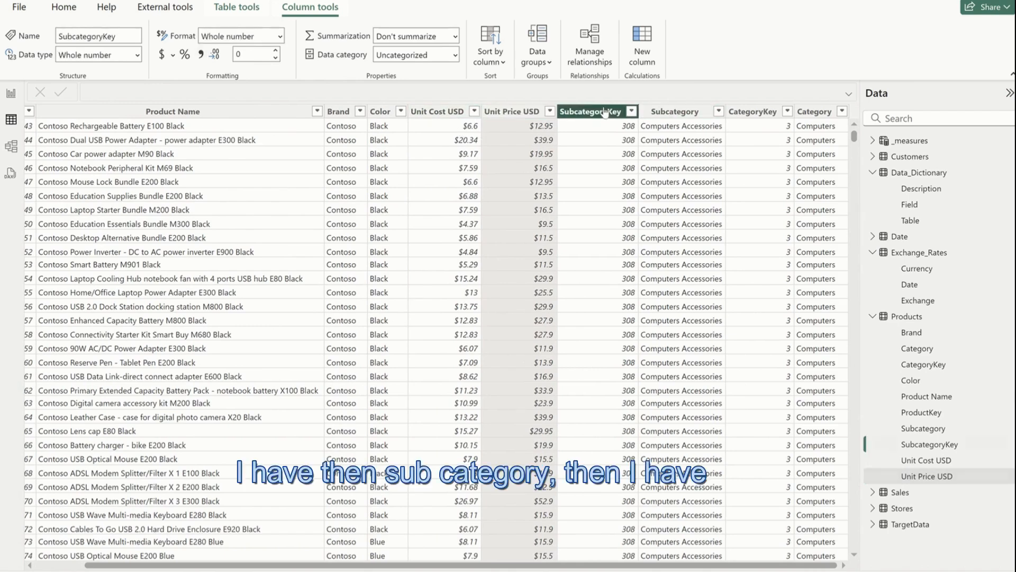
{"action": "left_click", "coordinate": [815, 112]}
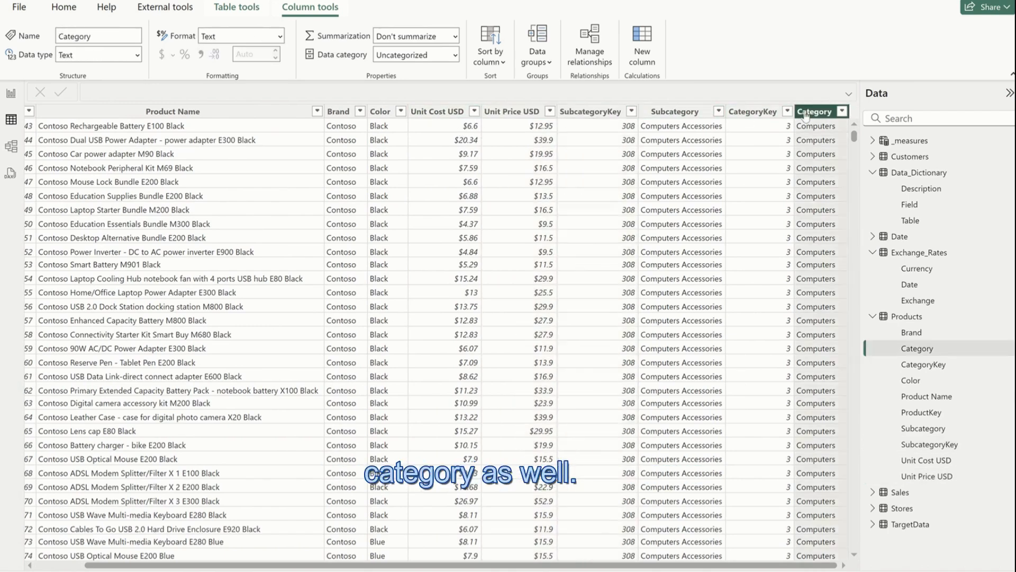
{"action": "left_click", "coordinate": [907, 317]}
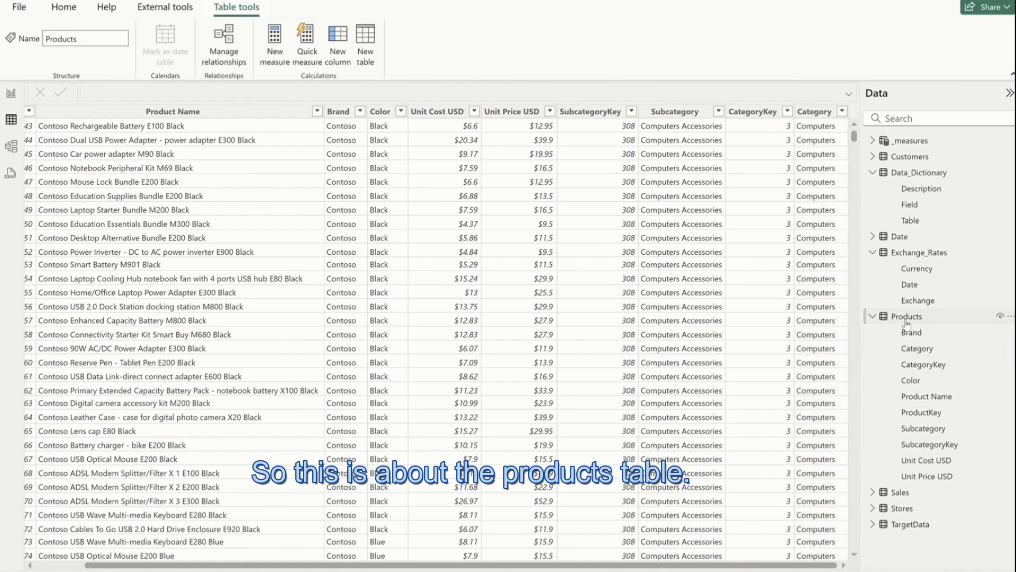
Step: Collapse the Data_Dictionary field list and revisit the Customers, Date, Exchange_Rates and Products dimension tables
{"action": "left_click", "coordinate": [874, 173]}
{"action": "left_click", "coordinate": [909, 157]}
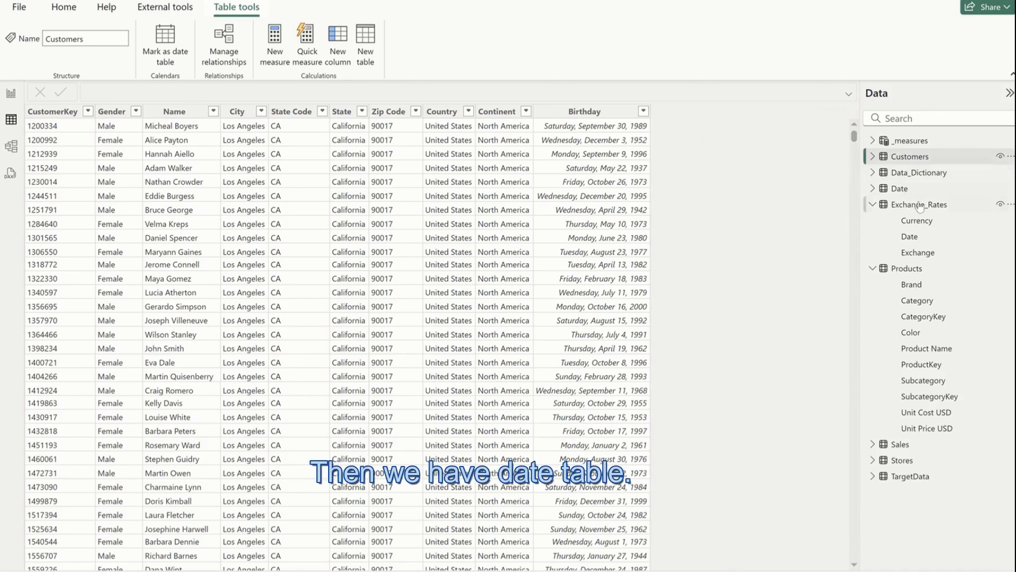
{"action": "left_click", "coordinate": [917, 188]}
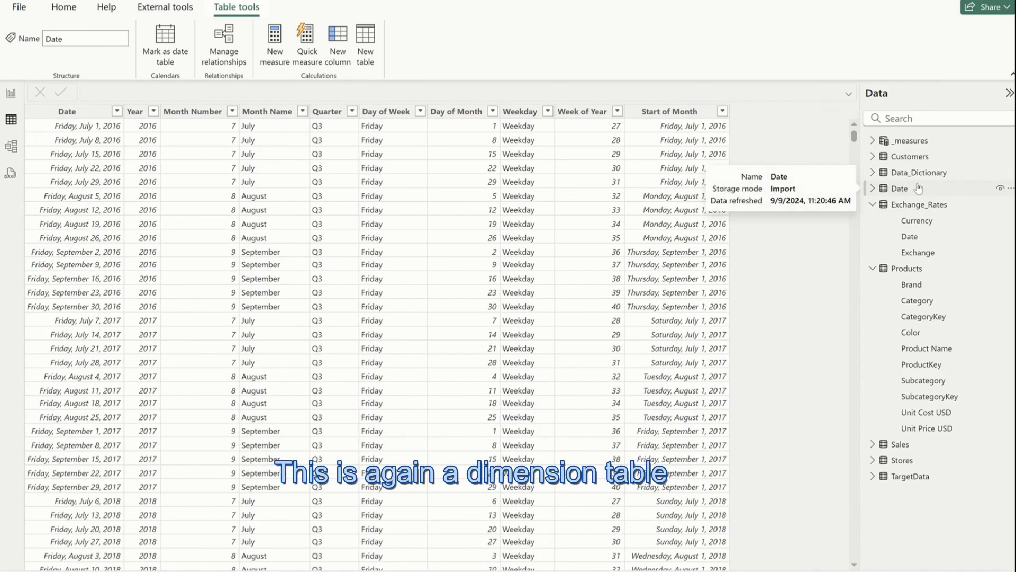
{"action": "left_click", "coordinate": [927, 205]}
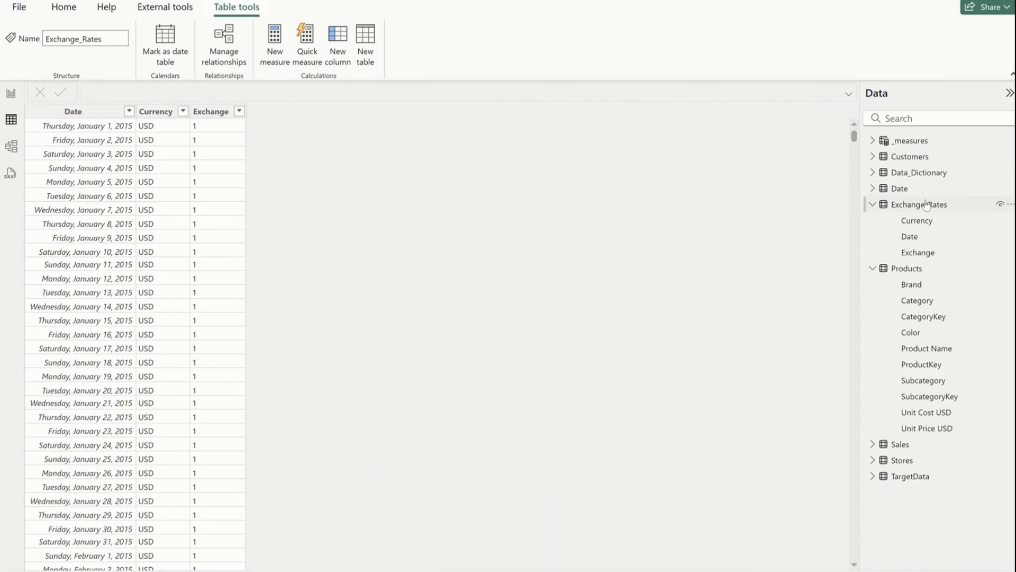
{"action": "left_click", "coordinate": [919, 284]}
{"action": "left_click", "coordinate": [946, 269]}
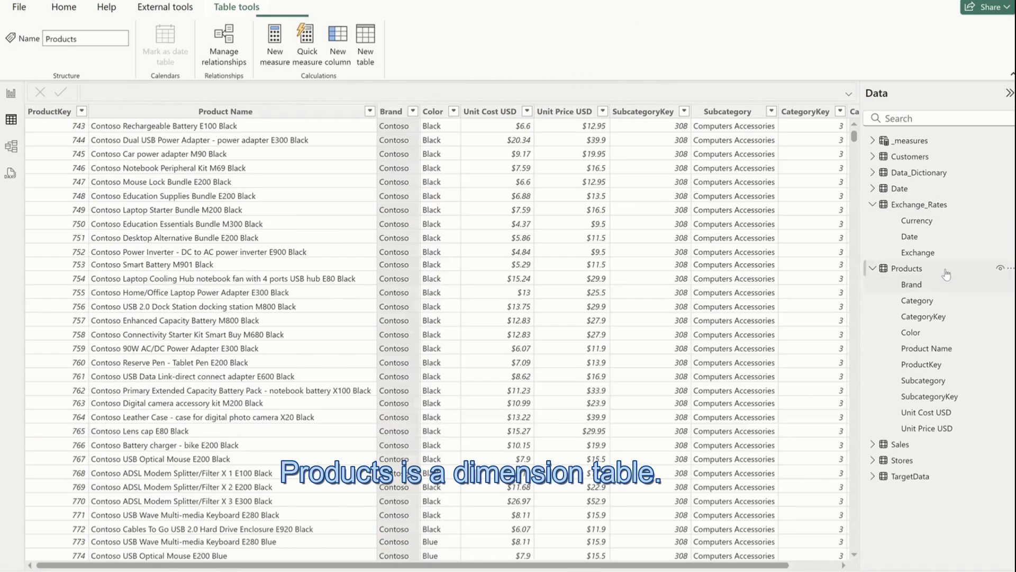
Step: Examine the Stores table's StoreKey, Country, State, Square Meters and Open Date columns
{"action": "left_click", "coordinate": [928, 461]}
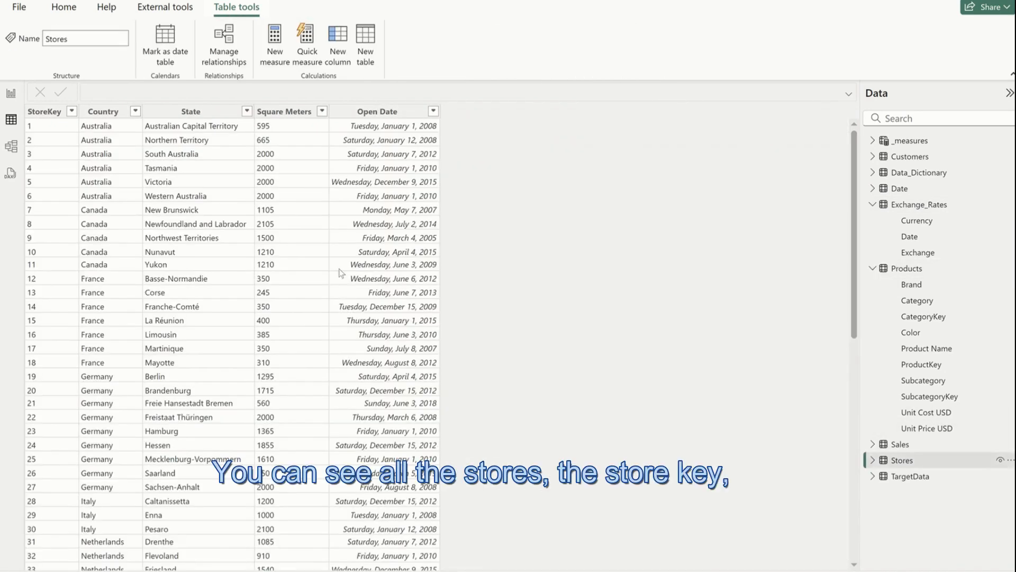
{"action": "left_click", "coordinate": [45, 111]}
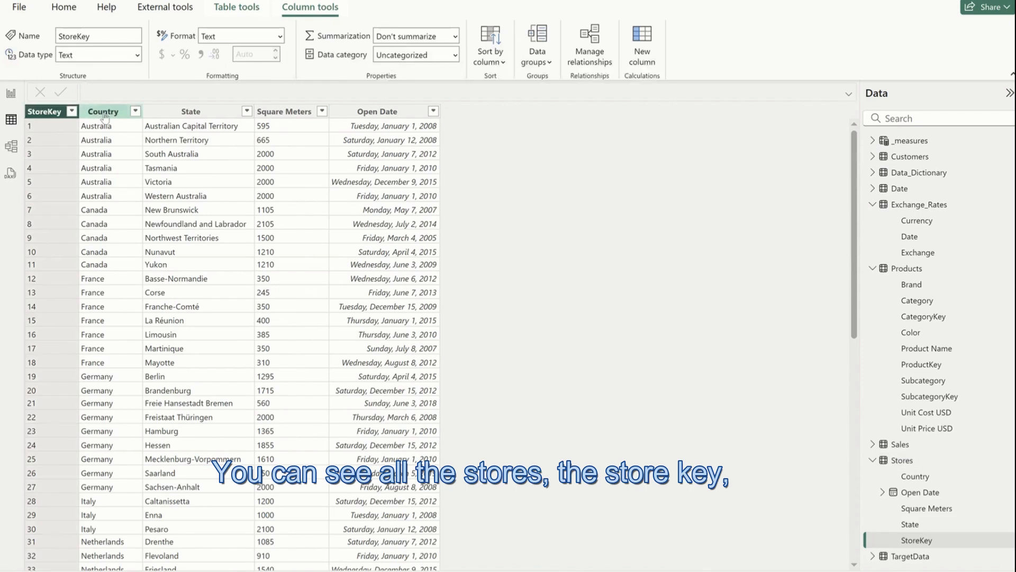
{"action": "left_click", "coordinate": [103, 112]}
{"action": "left_click", "coordinate": [191, 111]}
{"action": "left_click", "coordinate": [272, 112]}
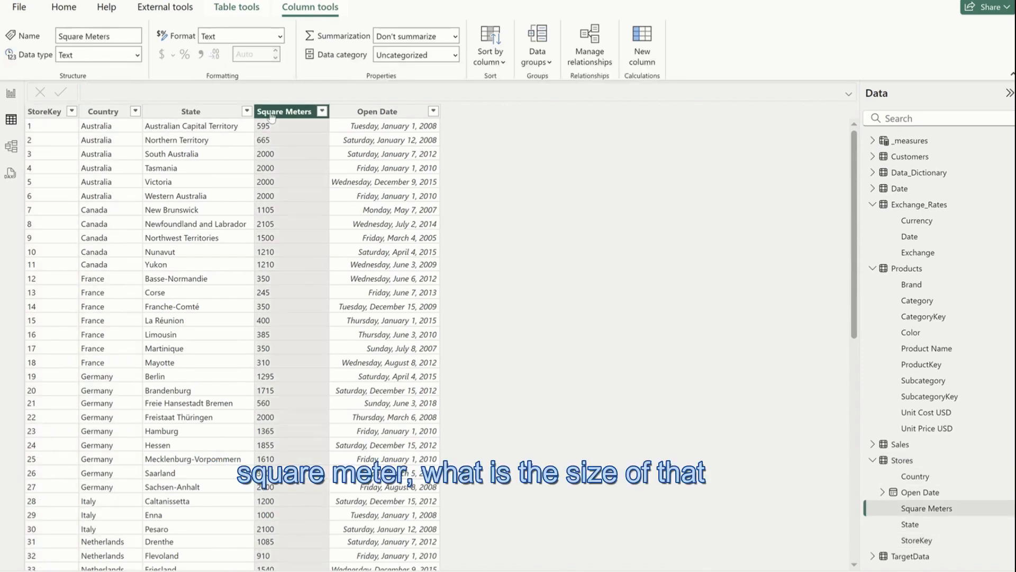
{"action": "left_click", "coordinate": [385, 112]}
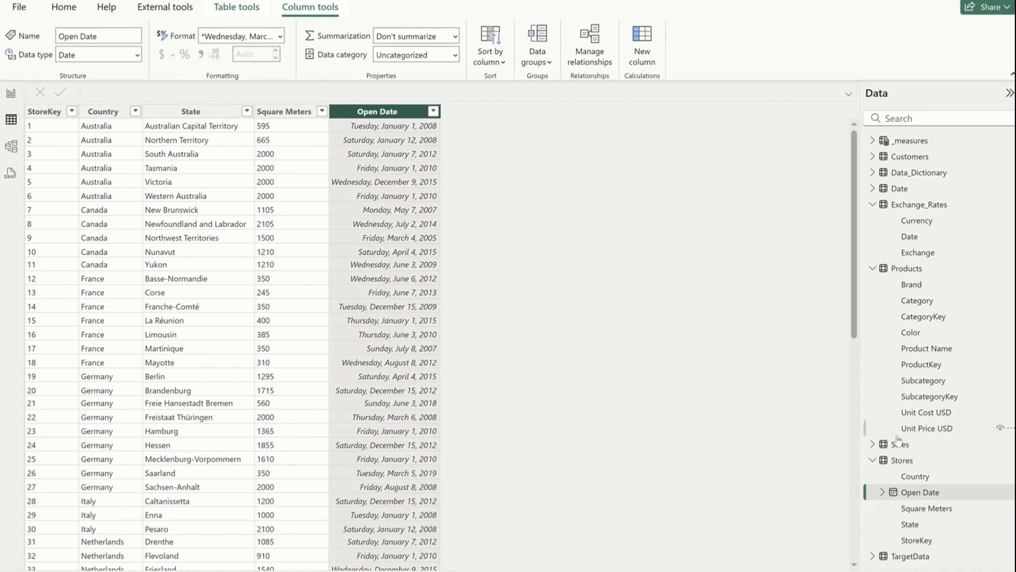
{"action": "left_click", "coordinate": [923, 466]}
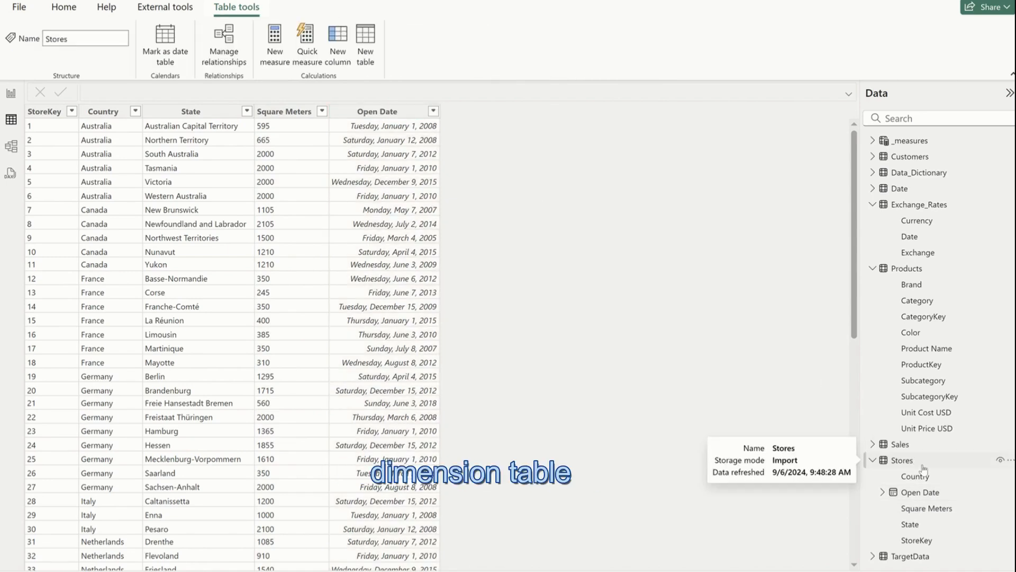
Step: Examine the TargetData table's Target, Month Number and Start Of Month columns, including the formulas behind the calculated ones
{"action": "left_click", "coordinate": [921, 555]}
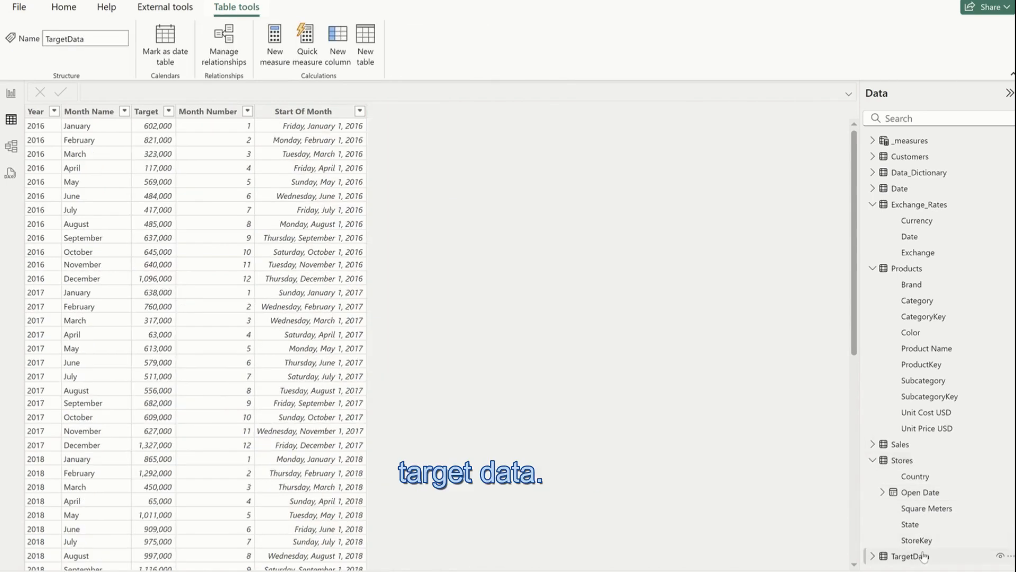
{"action": "left_click", "coordinate": [87, 112]}
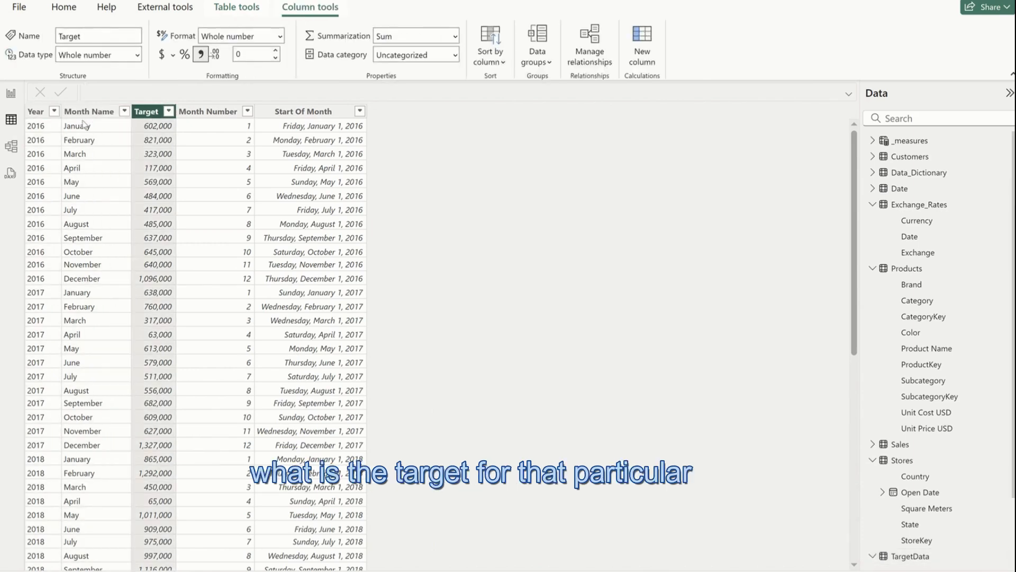
{"action": "left_click", "coordinate": [209, 111]}
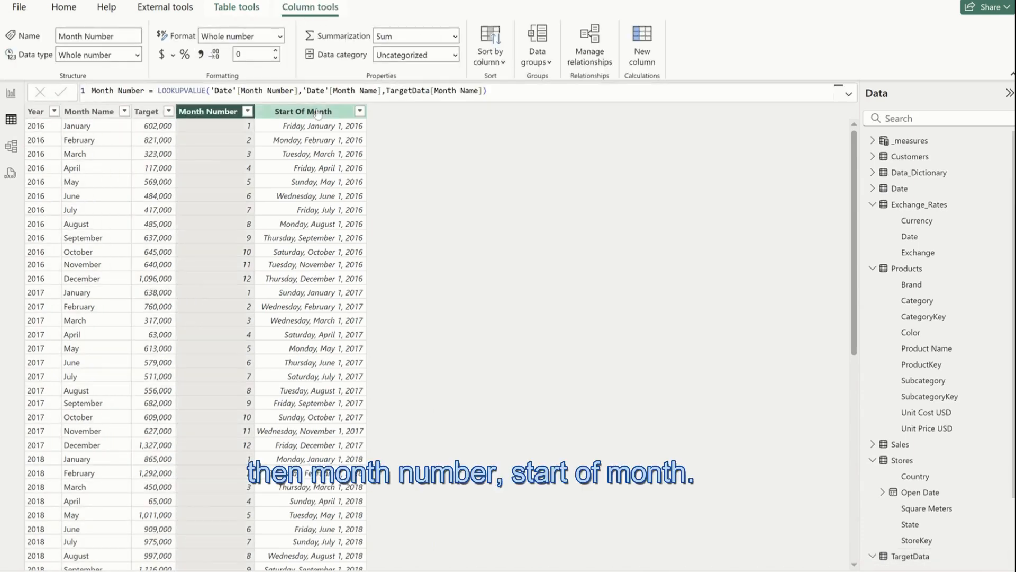
{"action": "left_click", "coordinate": [317, 113]}
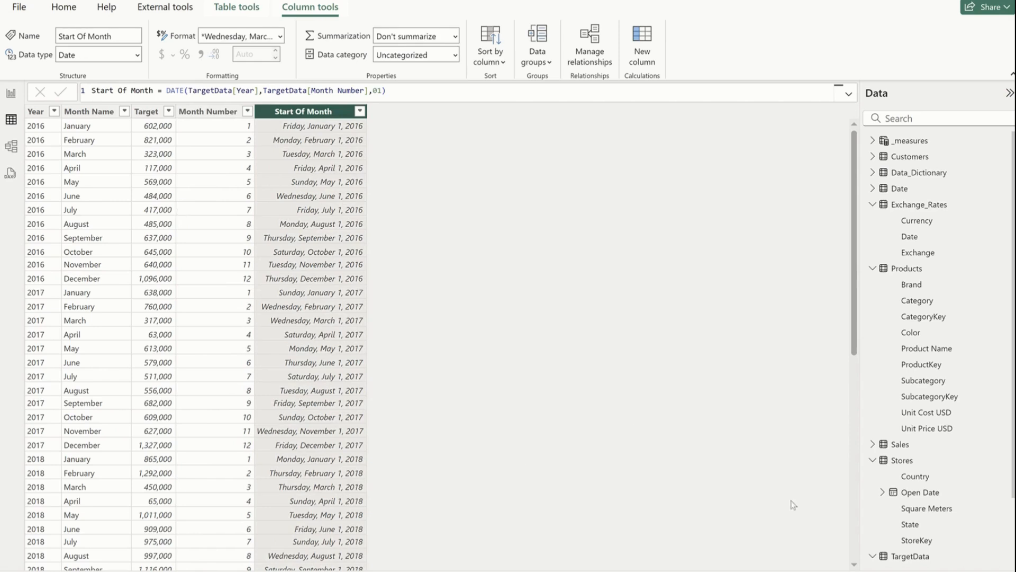
Step: Examine the Sales table's Order Number, Line Item and StoreKey columns, and compare its keys with the Products table
{"action": "left_click", "coordinate": [911, 446]}
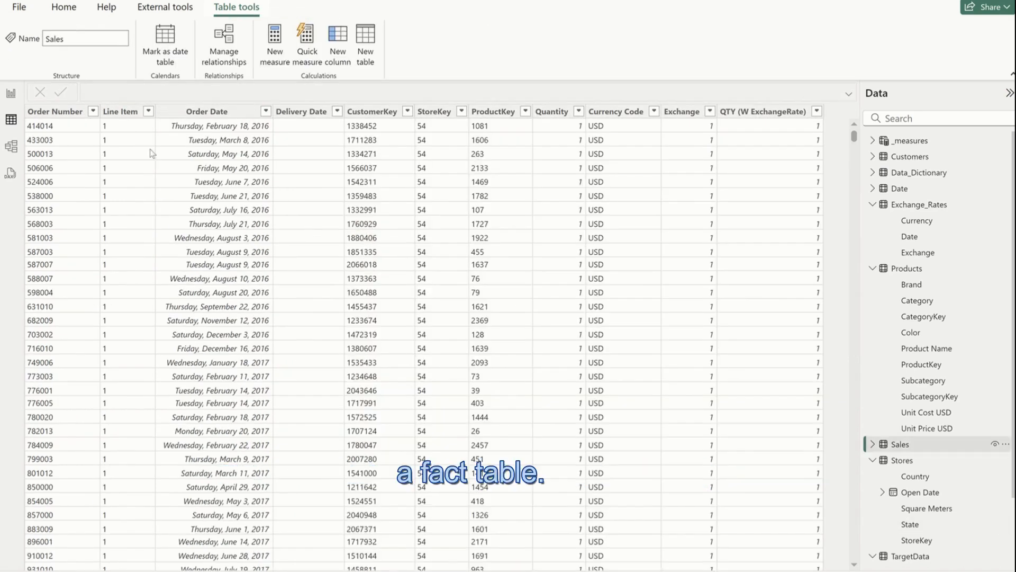
{"action": "left_click", "coordinate": [97, 111]}
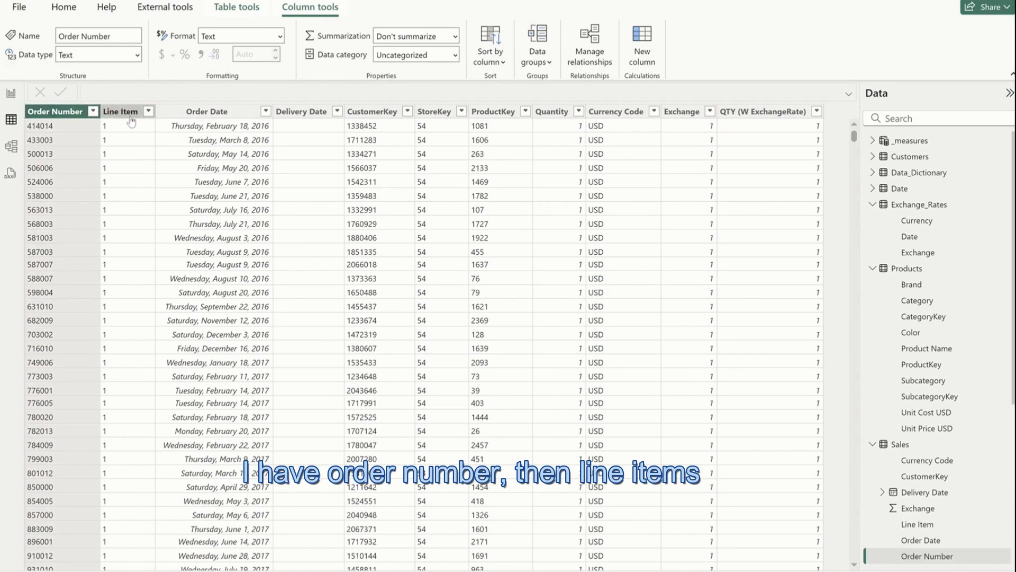
{"action": "left_click", "coordinate": [127, 112]}
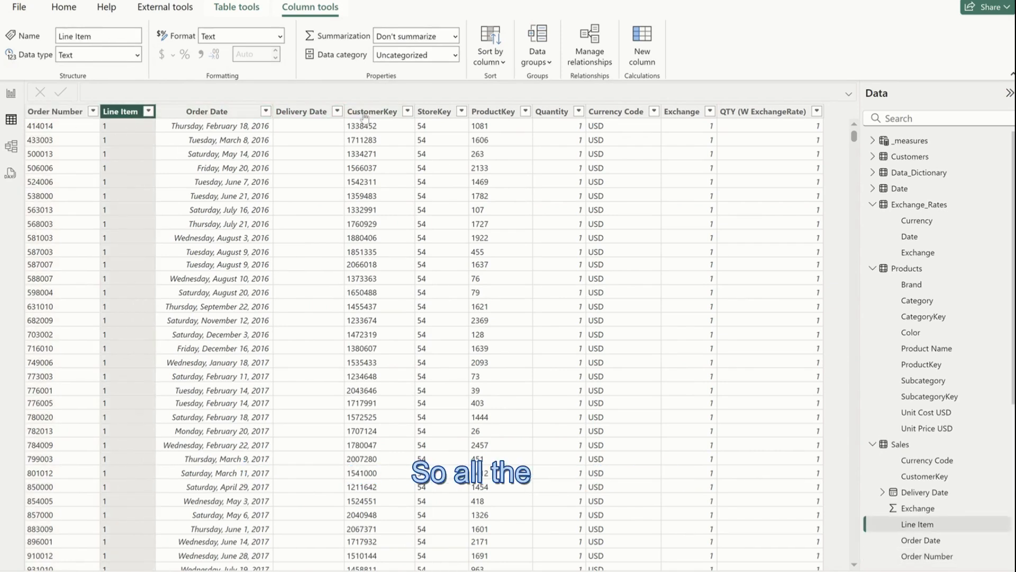
{"action": "left_click", "coordinate": [434, 112]}
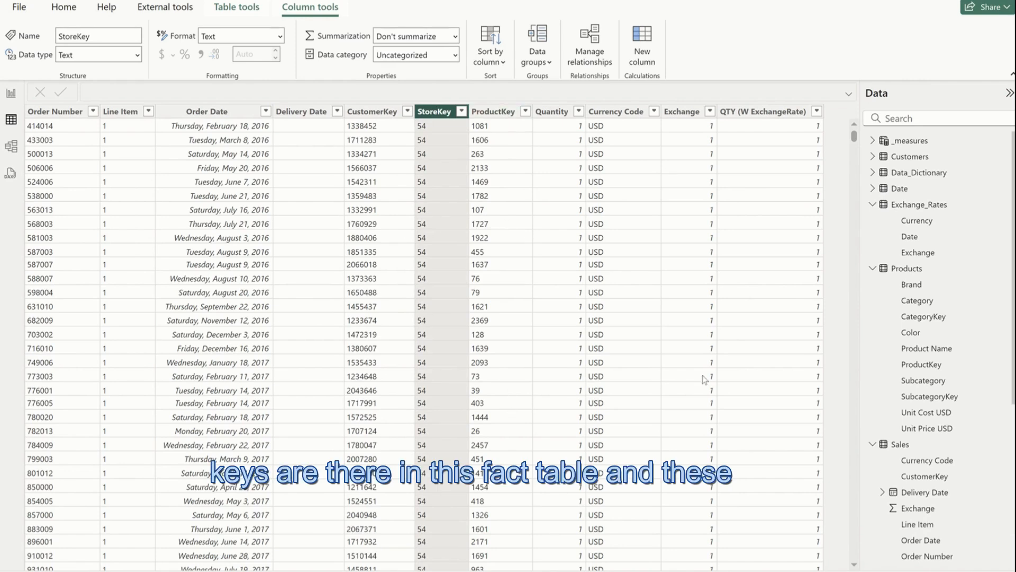
{"action": "left_click", "coordinate": [919, 272]}
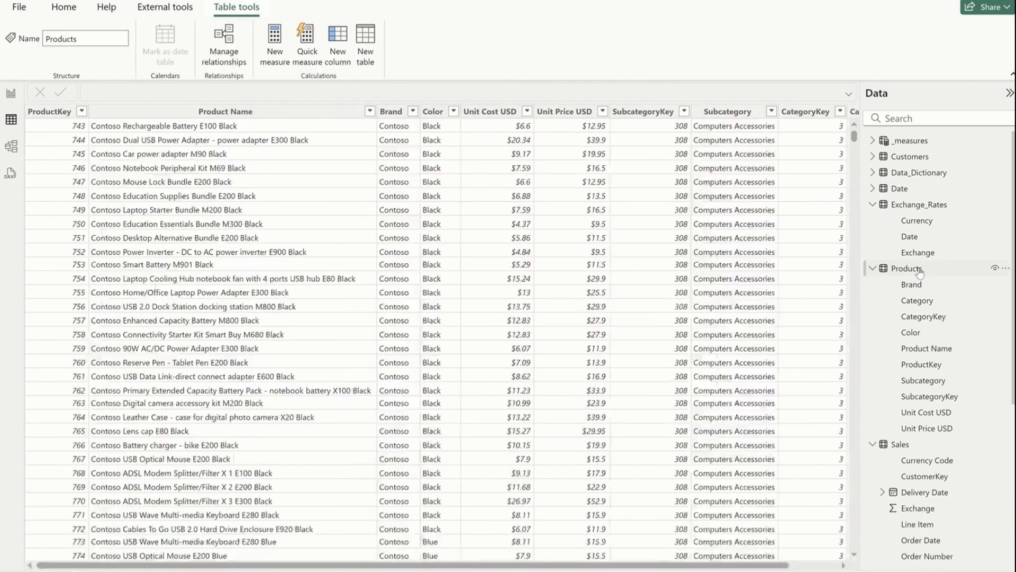
{"action": "left_click", "coordinate": [905, 444]}
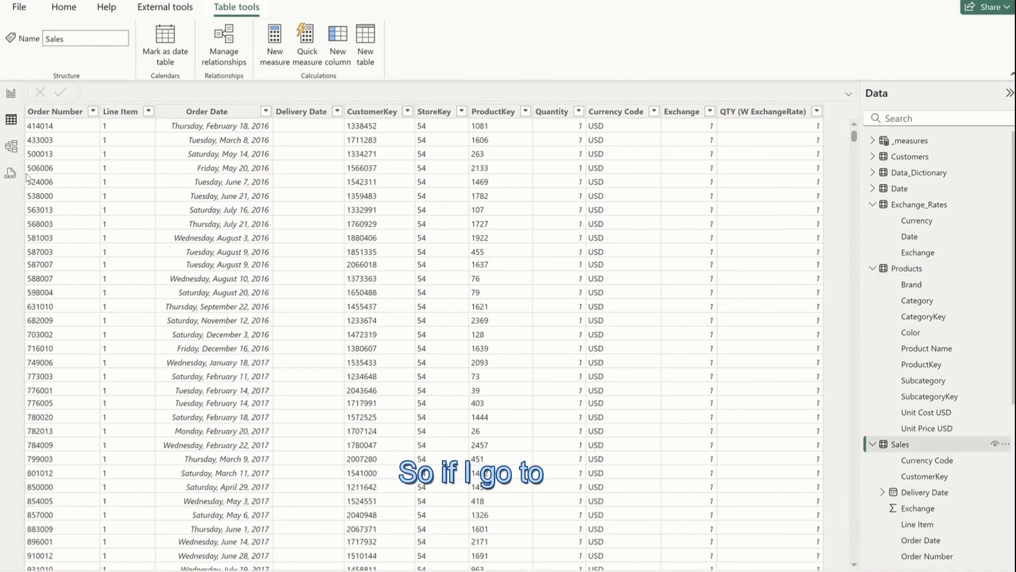
Step: In the model diagram, move Sales toward the center and stack Customers, Stores and Date in a column beneath Products
{"action": "left_click", "coordinate": [11, 146]}
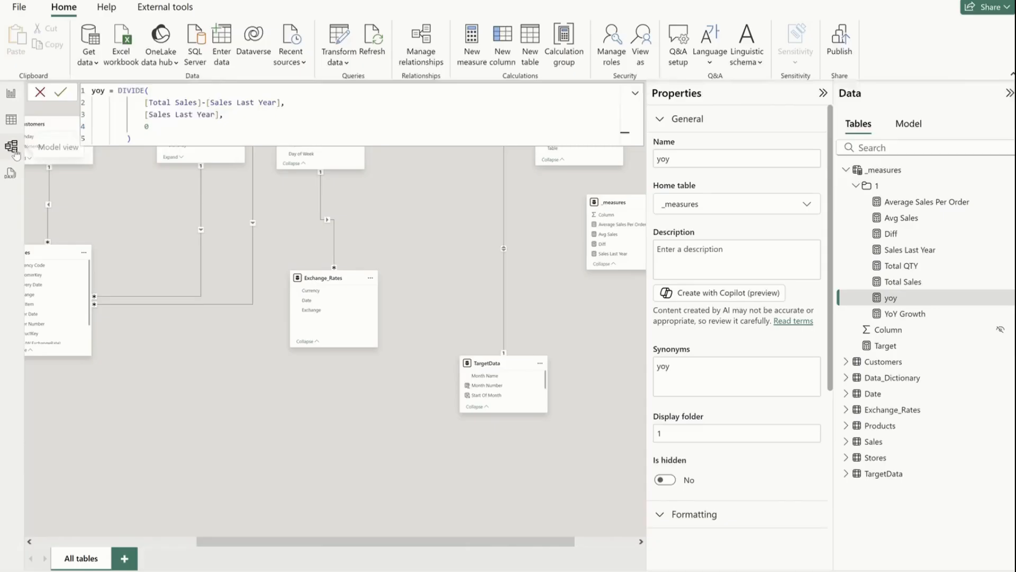
{"action": "left_click", "coordinate": [376, 227]}
{"action": "scroll", "coordinate": [354, 259], "scroll_direction": "down", "scroll_amount": 5}
{"action": "scroll", "coordinate": [355, 259], "scroll_direction": "up", "scroll_amount": 5}
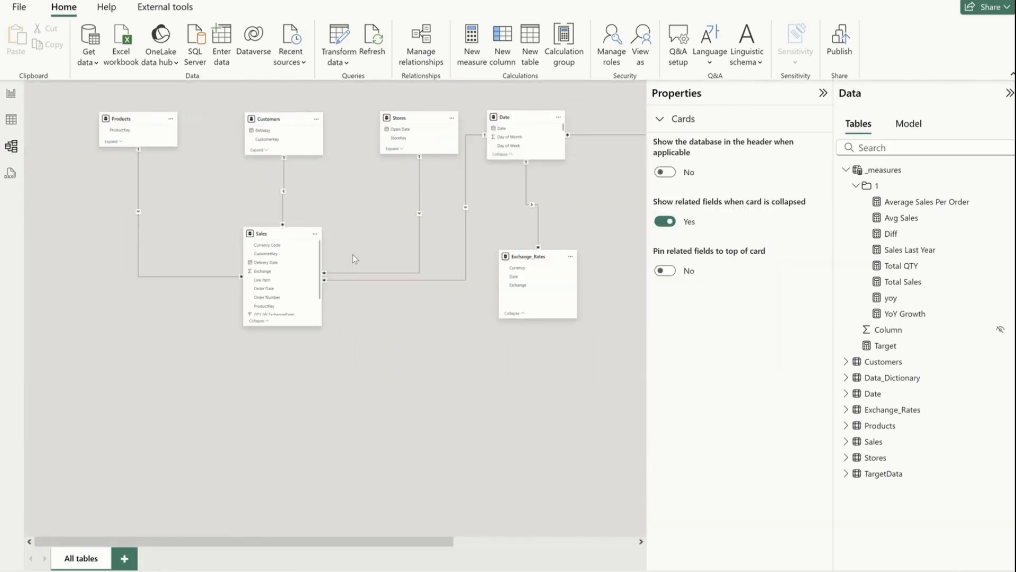
{"action": "left_click_drag", "start_coordinate": [274, 234], "coordinate": [377, 262]}
{"action": "left_click_drag", "start_coordinate": [287, 116], "coordinate": [141, 189]}
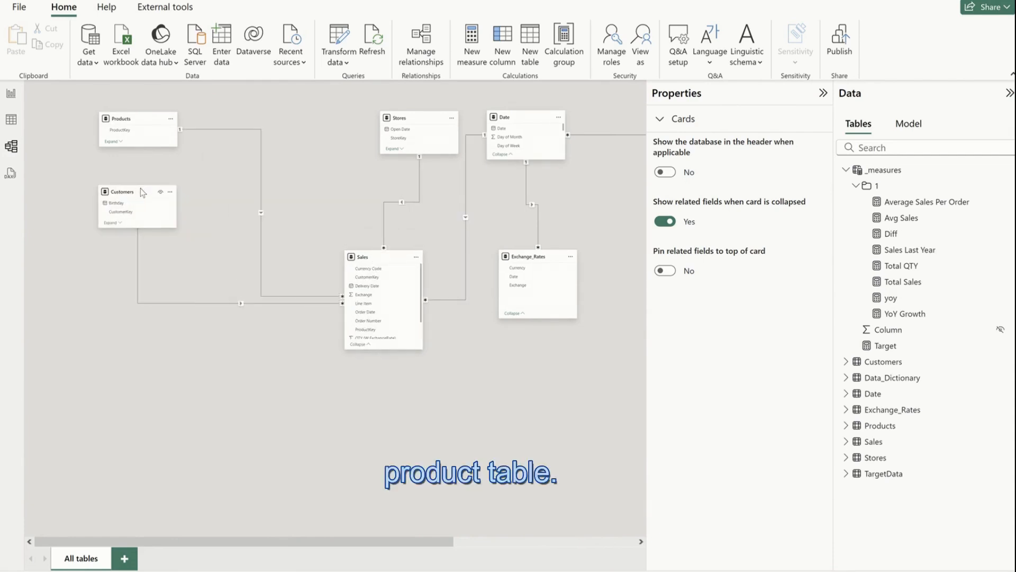
{"action": "left_click_drag", "start_coordinate": [408, 116], "coordinate": [128, 340]}
{"action": "left_click_drag", "start_coordinate": [516, 118], "coordinate": [117, 445]}
Step: Move the Exchange_Rates table below Date in the diagram and place TargetData below and to the right of Date
{"action": "scroll", "coordinate": [439, 371], "scroll_direction": "right", "scroll_amount": 3}
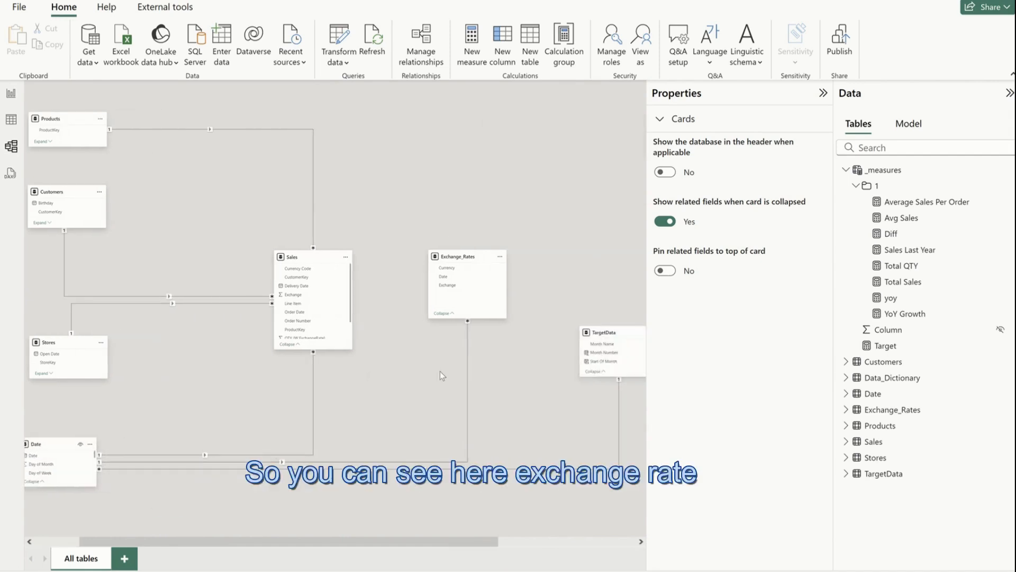
{"action": "left_click_drag", "start_coordinate": [466, 266], "coordinate": [124, 570]}
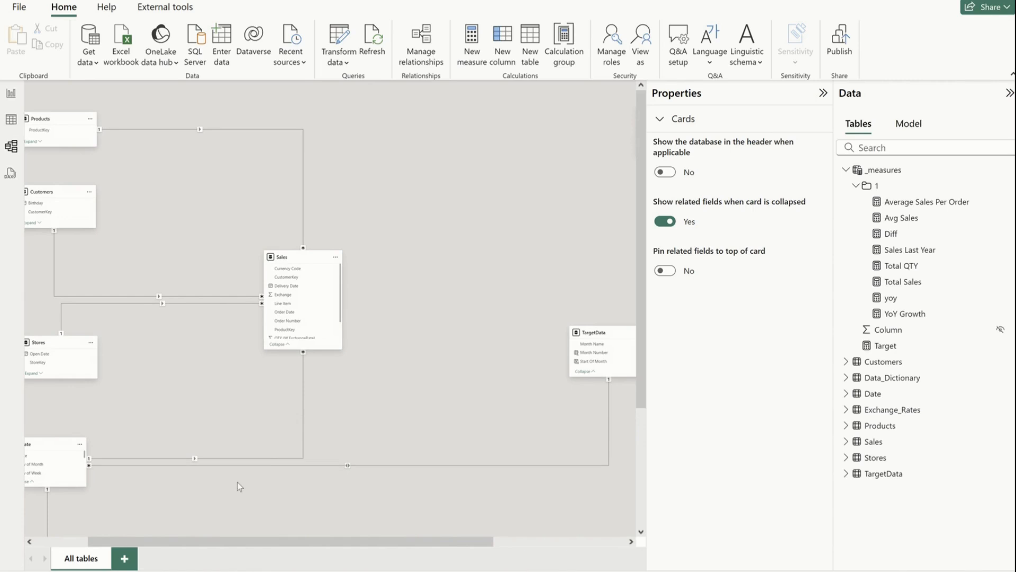
{"action": "left_click_drag", "start_coordinate": [598, 351], "coordinate": [268, 538]}
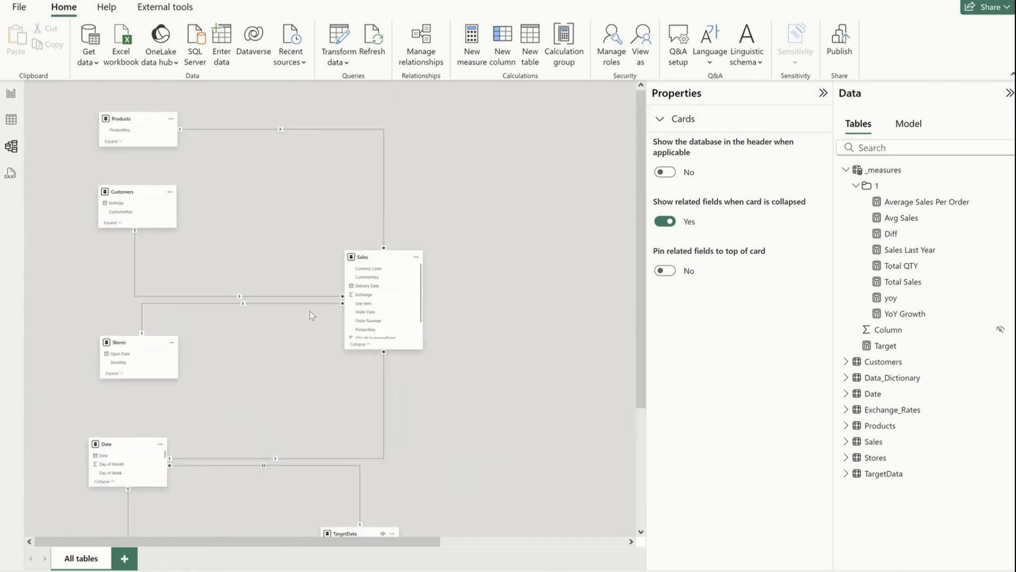
Step: On report page 1, add the Date table's Month Name beneath Year in the matrix rows and widen the matrix slightly
{"action": "left_click", "coordinate": [12, 94]}
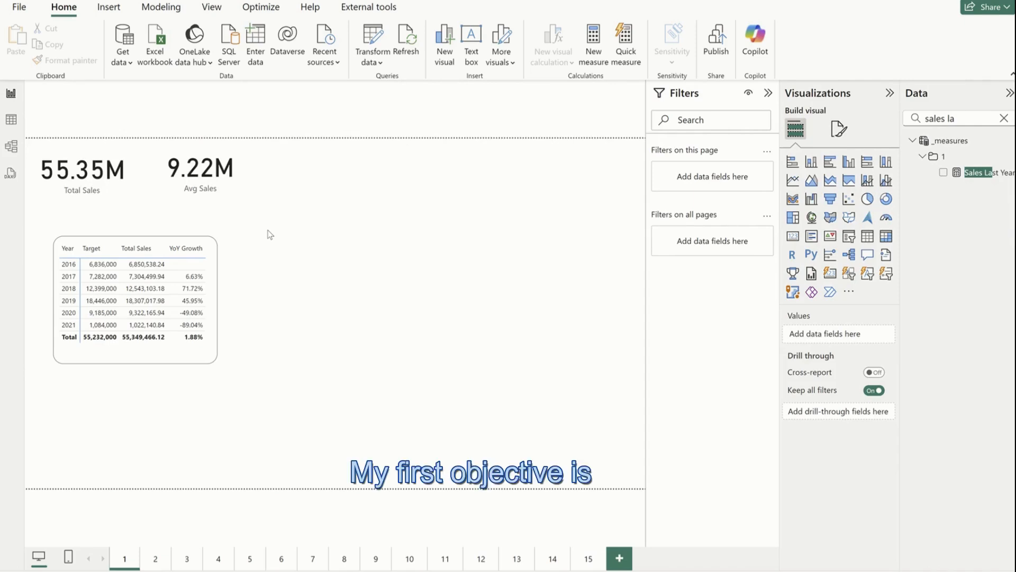
{"action": "left_click", "coordinate": [216, 285]}
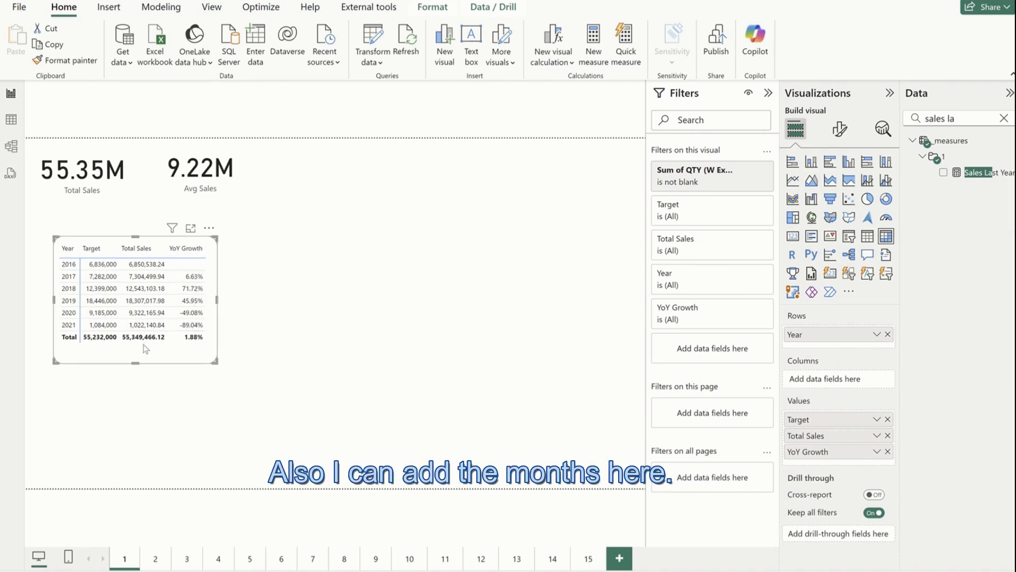
{"action": "double_click", "coordinate": [948, 115]}
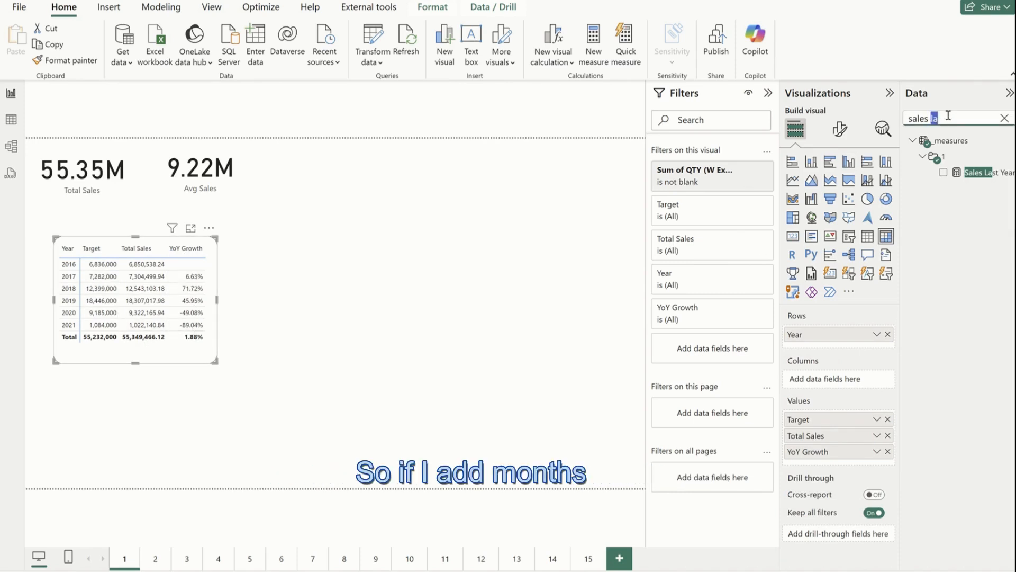
{"action": "key", "text": "ctrl+a"}
{"action": "type", "text": "month"}
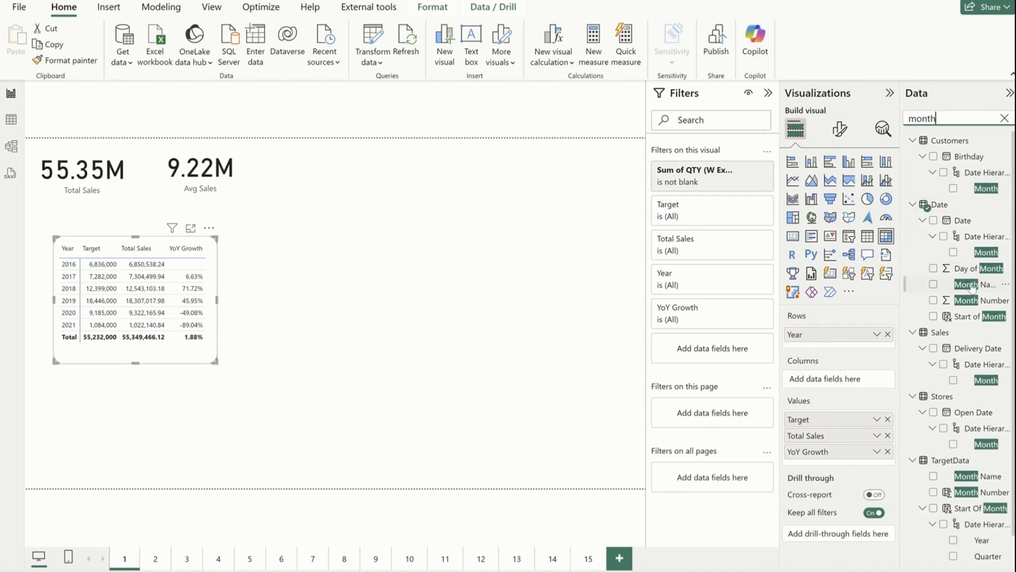
{"action": "left_click_drag", "start_coordinate": [978, 286], "coordinate": [848, 342]}
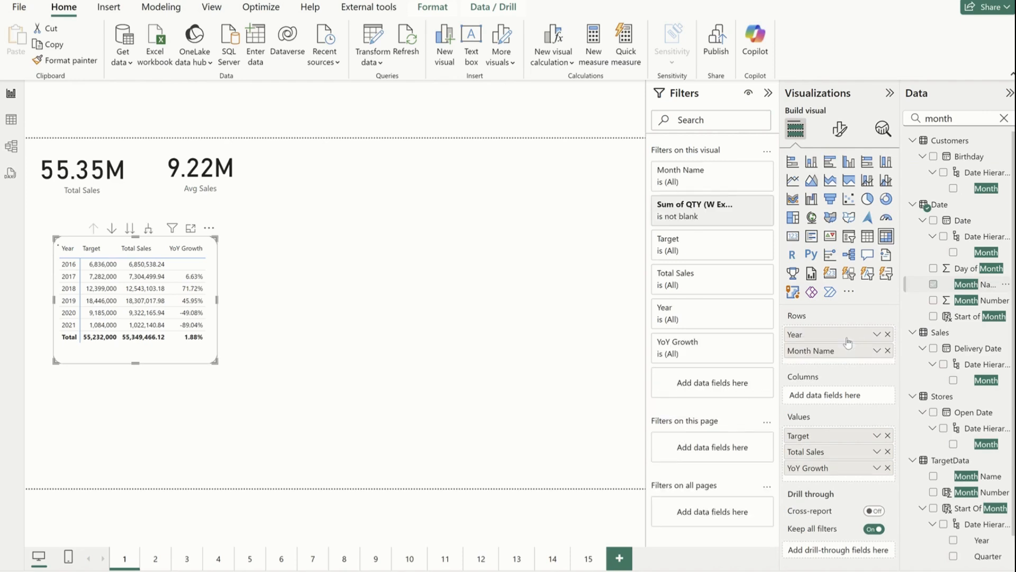
{"action": "mouse_move", "coordinate": [214, 361]}
{"action": "left_mouse_down"}
{"action": "mouse_move", "coordinate": [295, 379]}
{"action": "mouse_move", "coordinate": [232, 359]}
{"action": "left_mouse_up"}
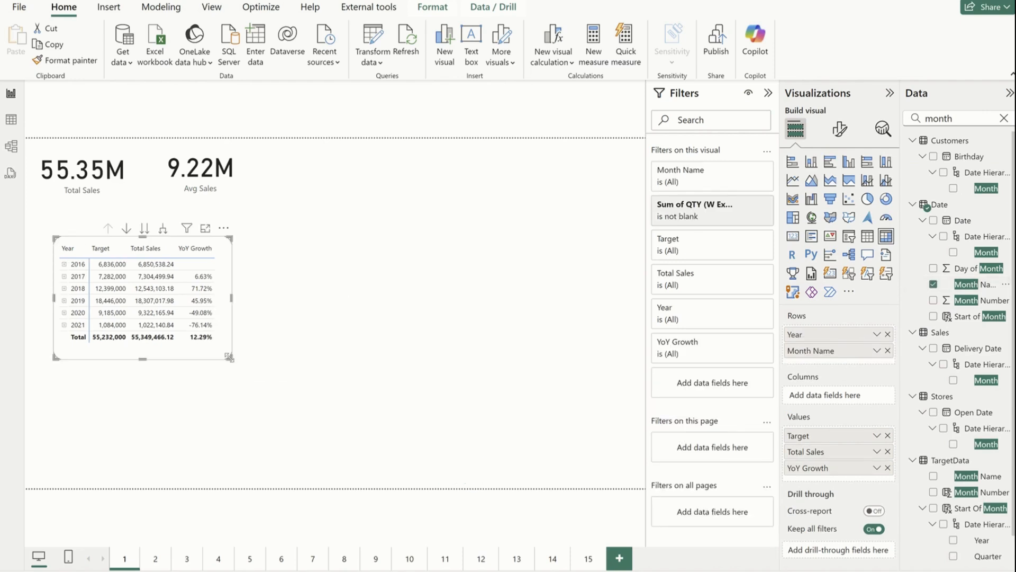
Step: Expand 2017 in the matrix and enlarge the visual to review monthly target, sales and year-over-year growth
{"action": "left_click", "coordinate": [64, 276]}
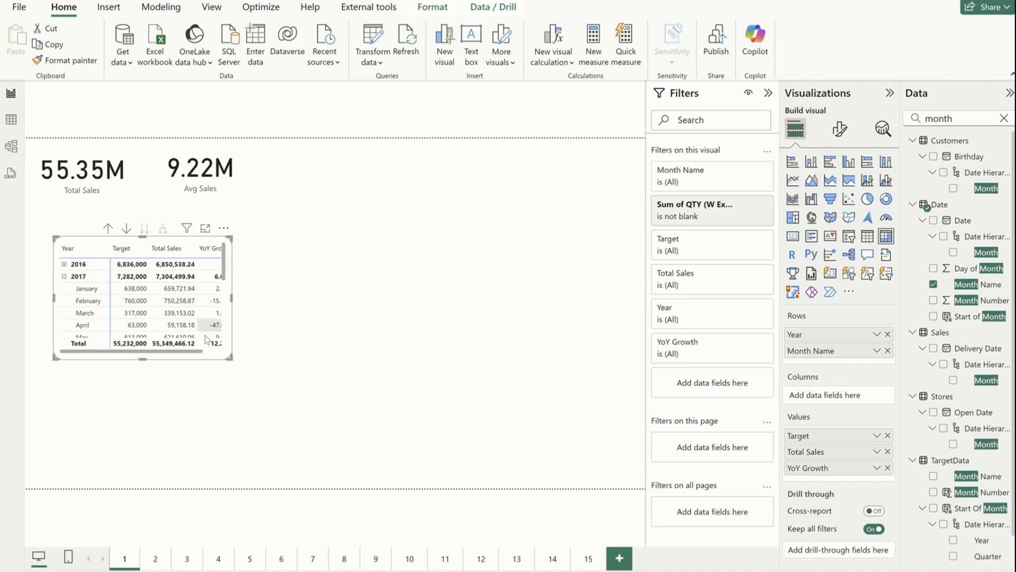
{"action": "left_click_drag", "start_coordinate": [229, 355], "coordinate": [258, 484]}
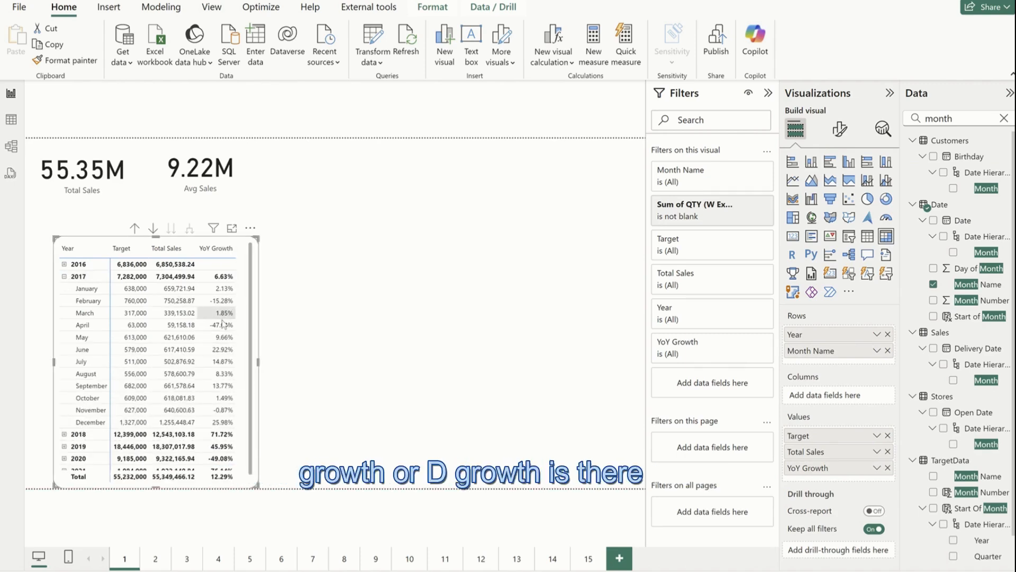
{"action": "scroll", "coordinate": [215, 370], "scroll_direction": "down", "scroll_amount": 1}
{"action": "scroll", "coordinate": [211, 374], "scroll_direction": "up", "scroll_amount": 1}
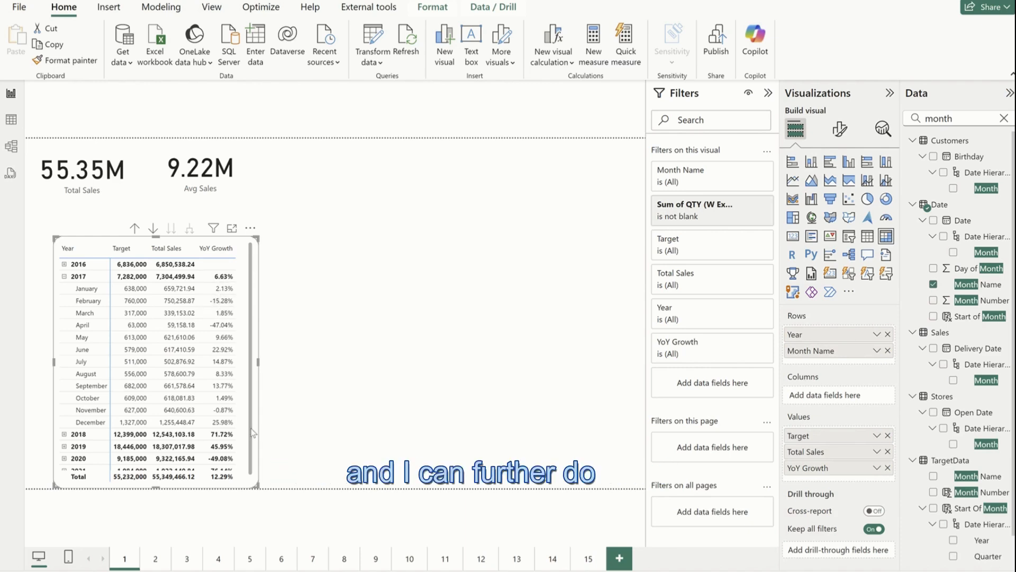
{"action": "scroll", "coordinate": [252, 433], "scroll_direction": "down", "scroll_amount": 1}
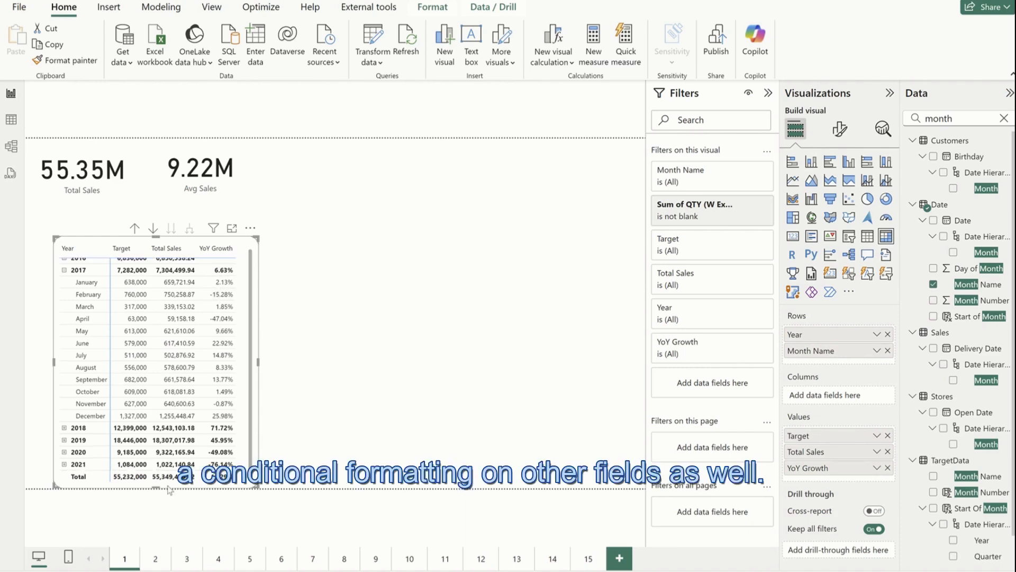
Step: Collapse 2017 in the matrix and shrink the visual to fit just the yearly rows and total
{"action": "left_click_drag", "start_coordinate": [170, 485], "coordinate": [170, 381]}
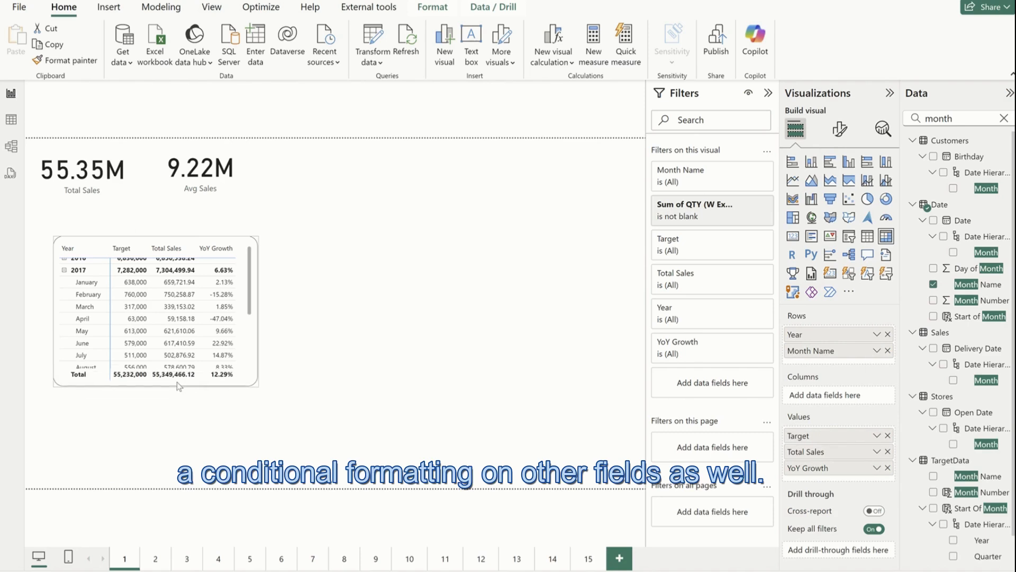
{"action": "left_click", "coordinate": [68, 271]}
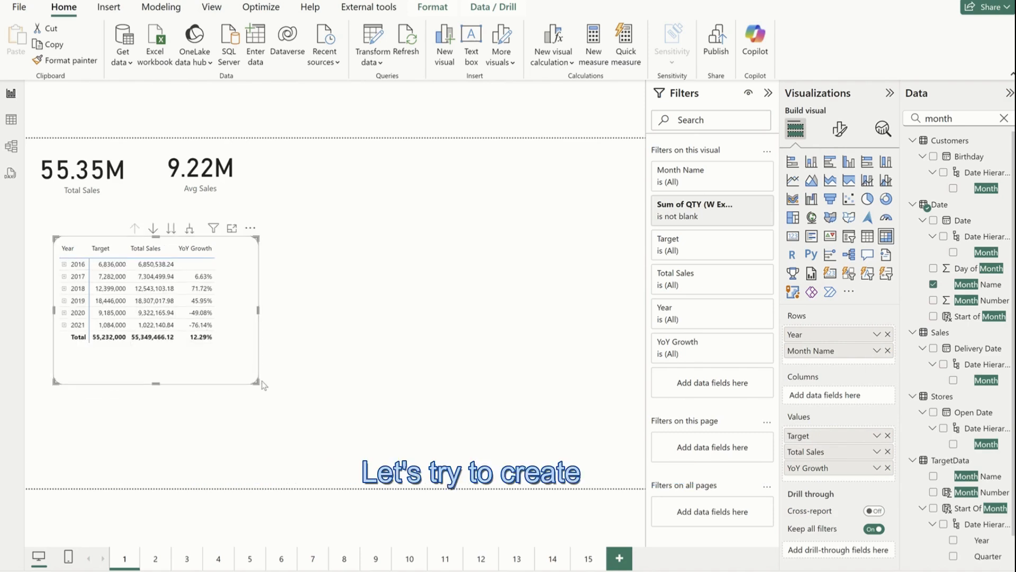
{"action": "left_click_drag", "start_coordinate": [258, 381], "coordinate": [231, 348]}
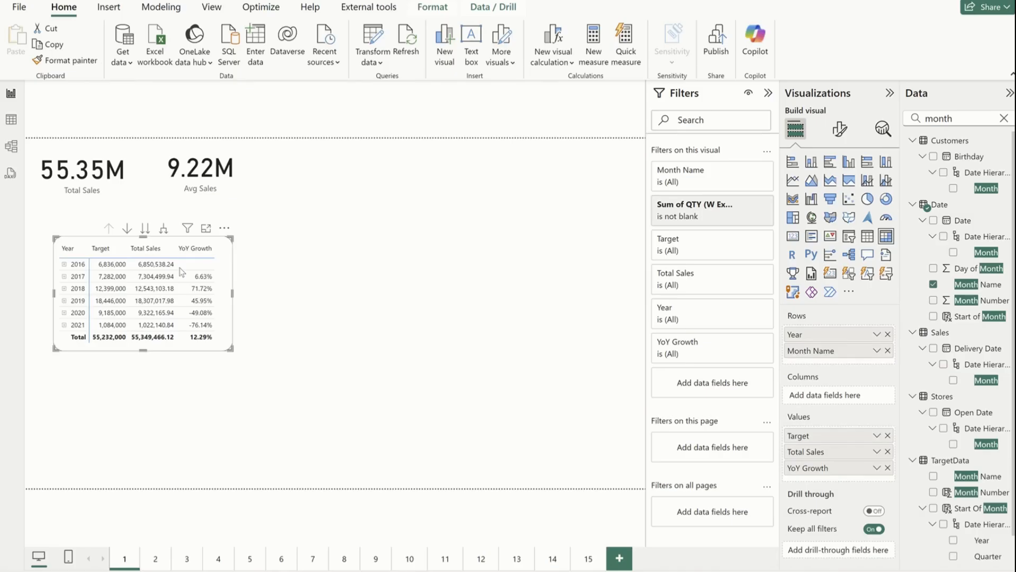
Step: Return to the data tables and collapse the field lists of Exchange_Rates, Products, Sales and Stores
{"action": "left_click", "coordinate": [12, 121]}
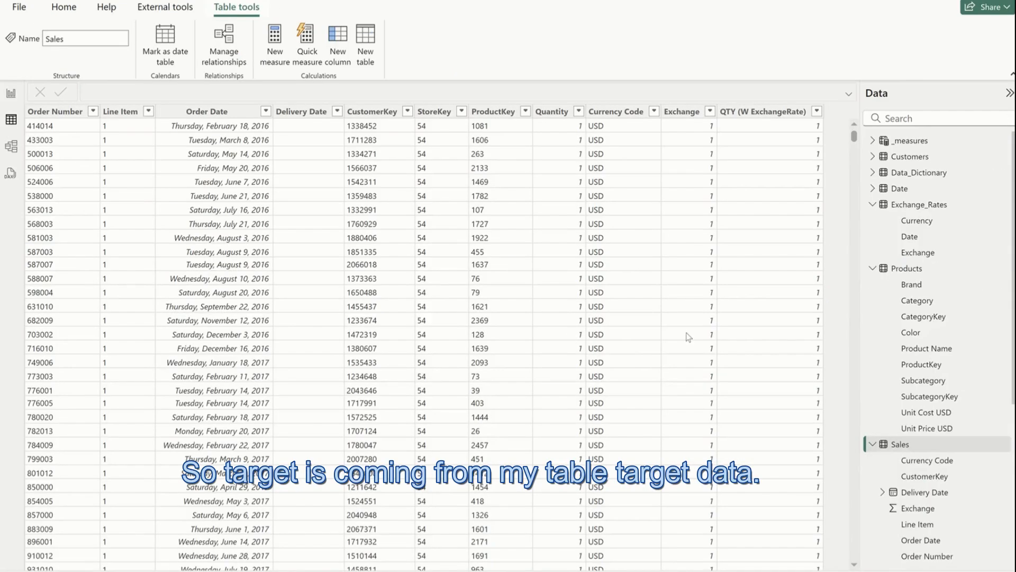
{"action": "left_click", "coordinate": [872, 205]}
{"action": "left_click", "coordinate": [873, 220]}
{"action": "left_click", "coordinate": [873, 236]}
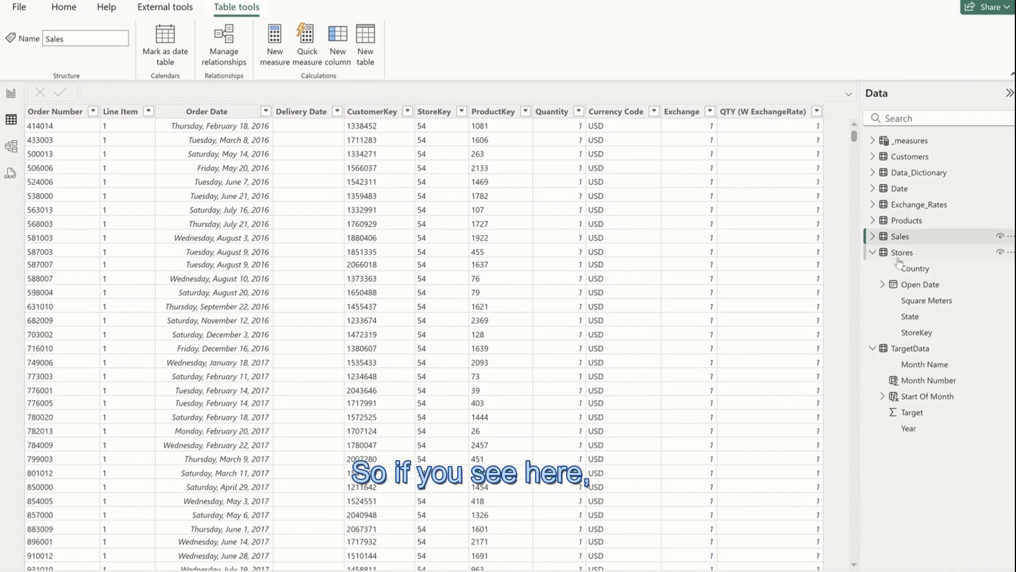
{"action": "left_click", "coordinate": [874, 253]}
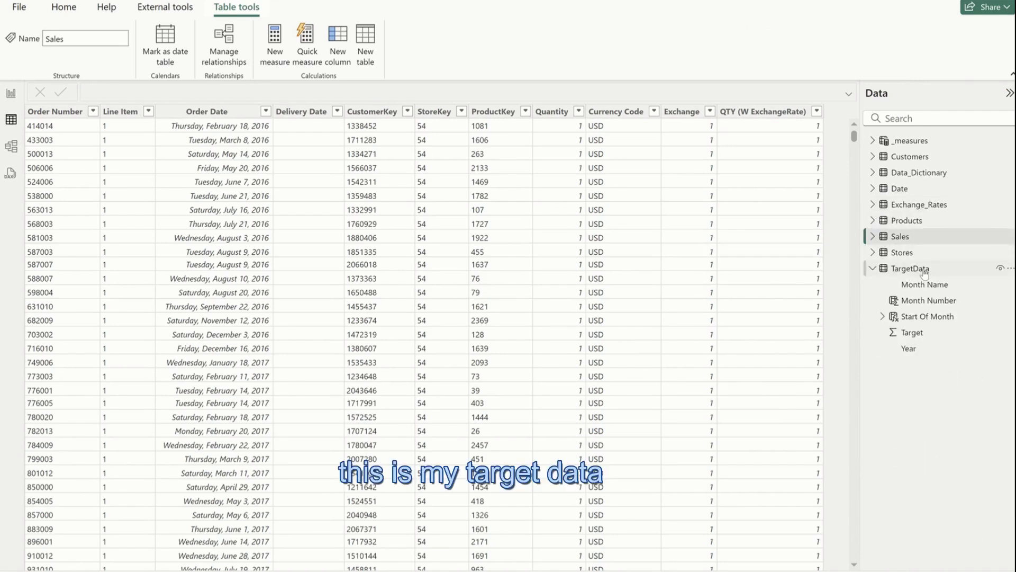
Step: Examine the Start Of Month and Target columns of TargetData, and return to the report page with the matrix
{"action": "left_click", "coordinate": [924, 269]}
{"action": "left_click", "coordinate": [304, 121]}
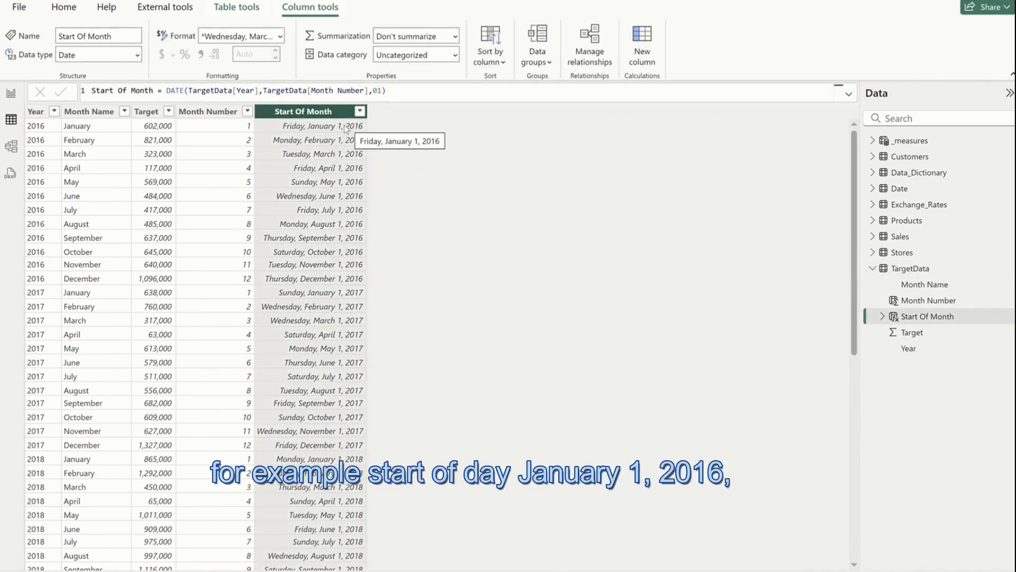
{"action": "left_click", "coordinate": [146, 111]}
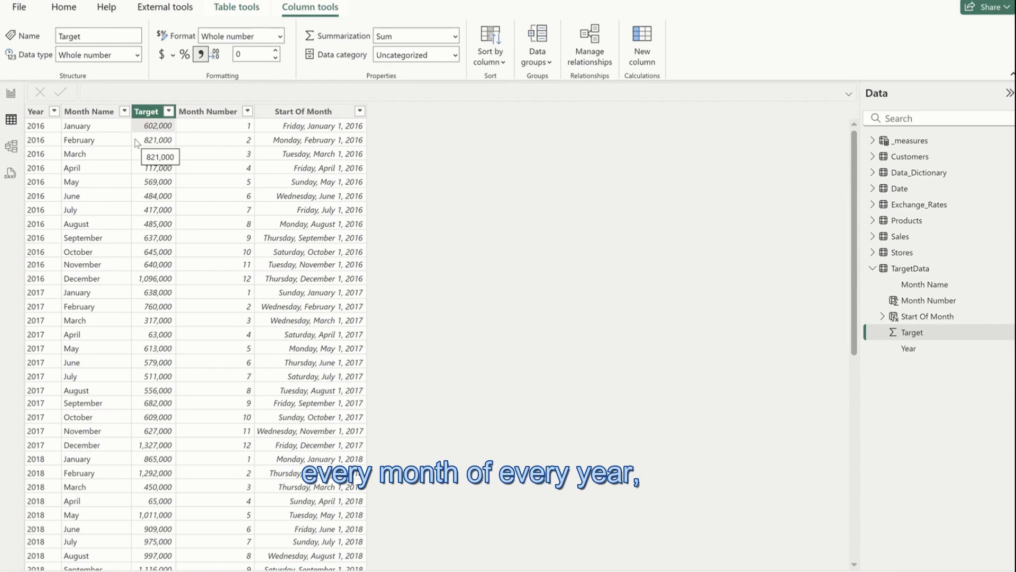
{"action": "left_click", "coordinate": [11, 93]}
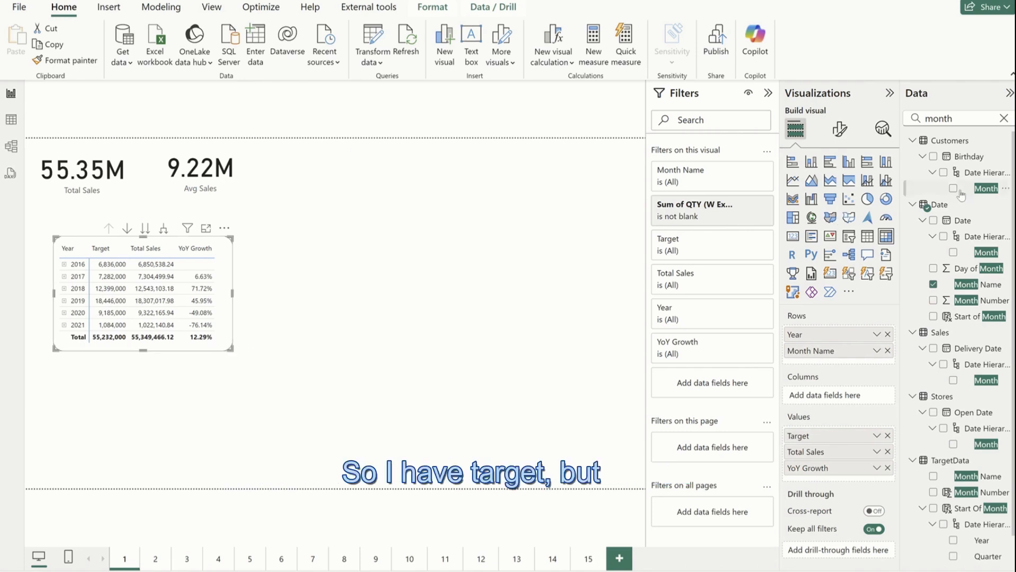
Step: Clear the month search in the data fields and search for "target" instead
{"action": "left_click", "coordinate": [1004, 118]}
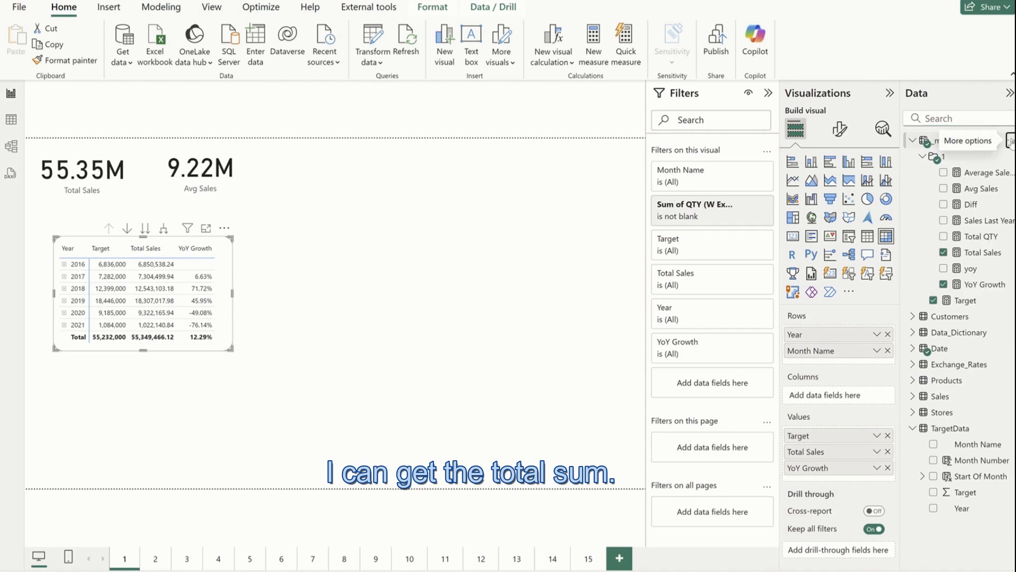
{"action": "left_click", "coordinate": [1009, 142]}
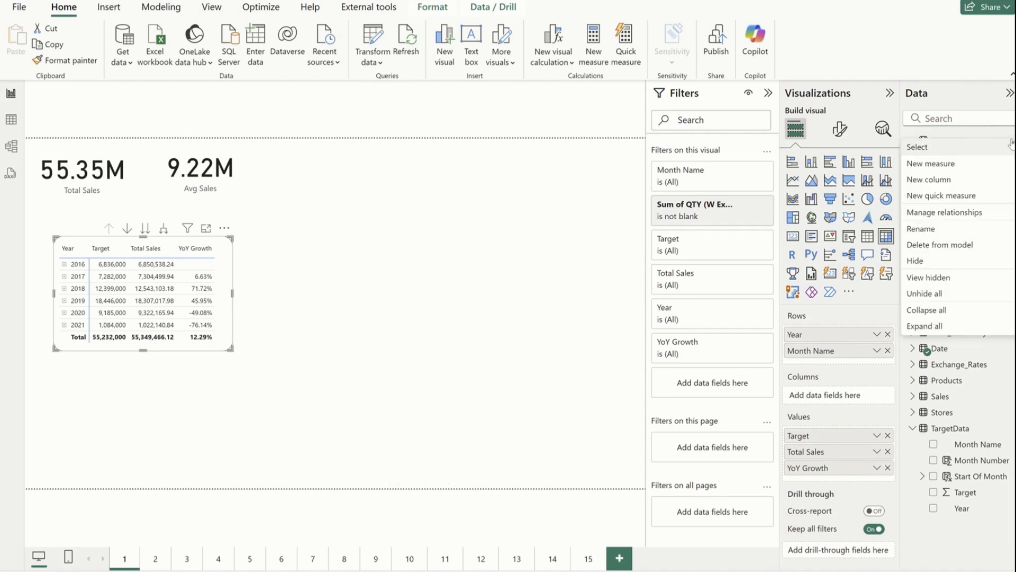
{"action": "left_click", "coordinate": [587, 248]}
{"action": "left_click", "coordinate": [962, 122]}
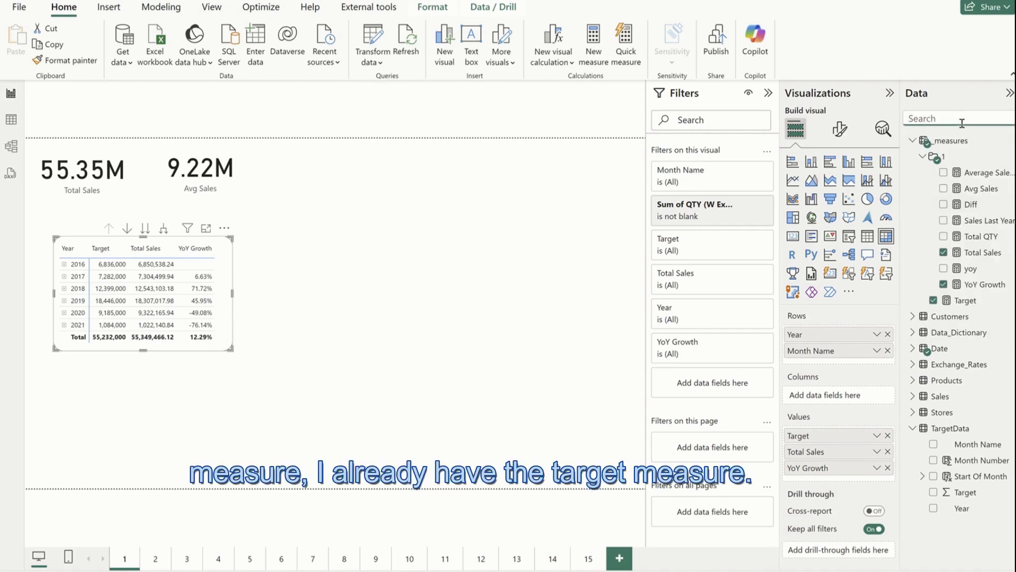
{"action": "type", "text": "tare"}
{"action": "key", "text": "BackSpace"}
{"action": "type", "text": "get"}
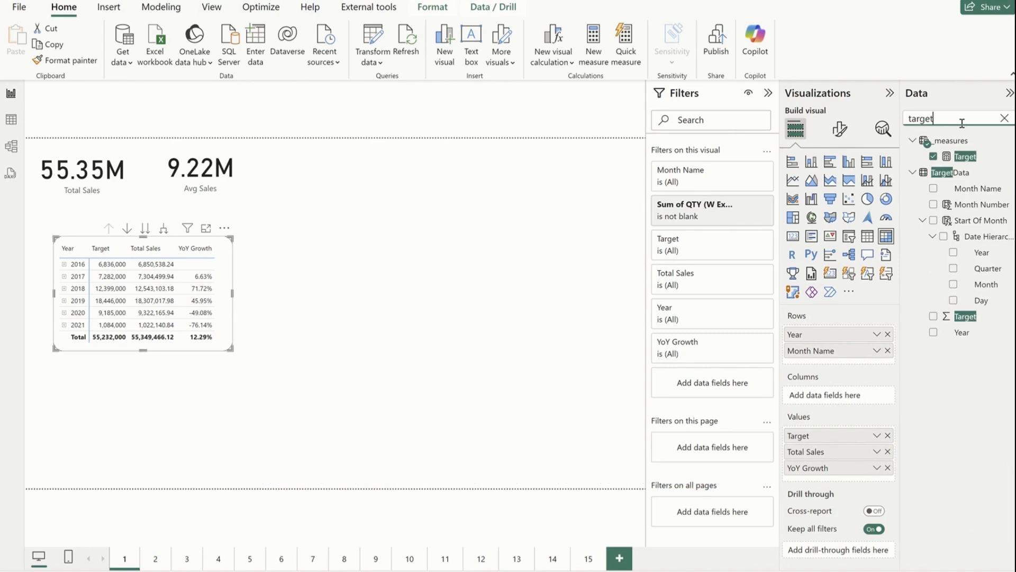
Step: Open the Target measure from the _measures table and examine the column it sums in its formula
{"action": "left_click", "coordinate": [964, 157]}
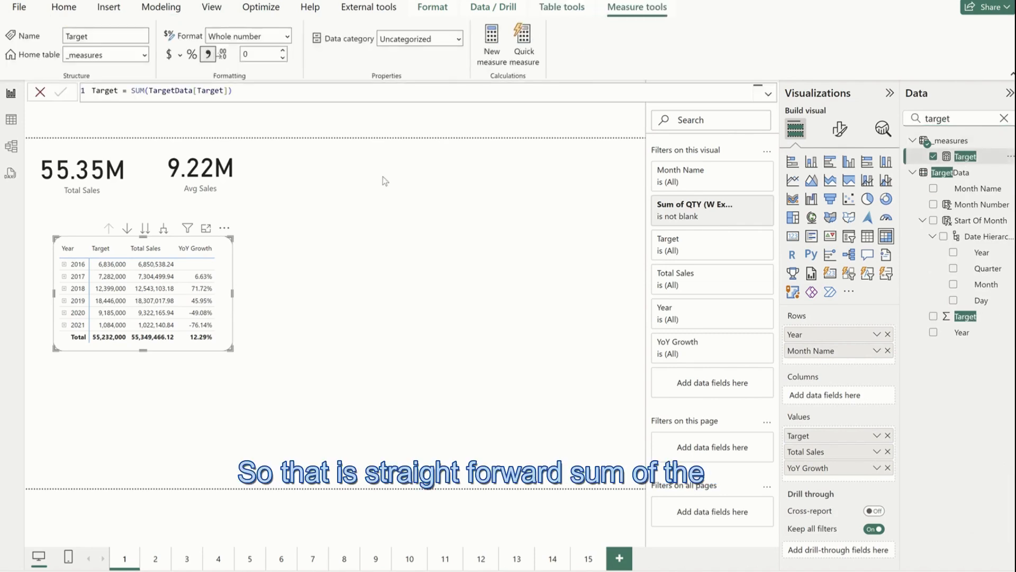
{"action": "double_click", "coordinate": [158, 89]}
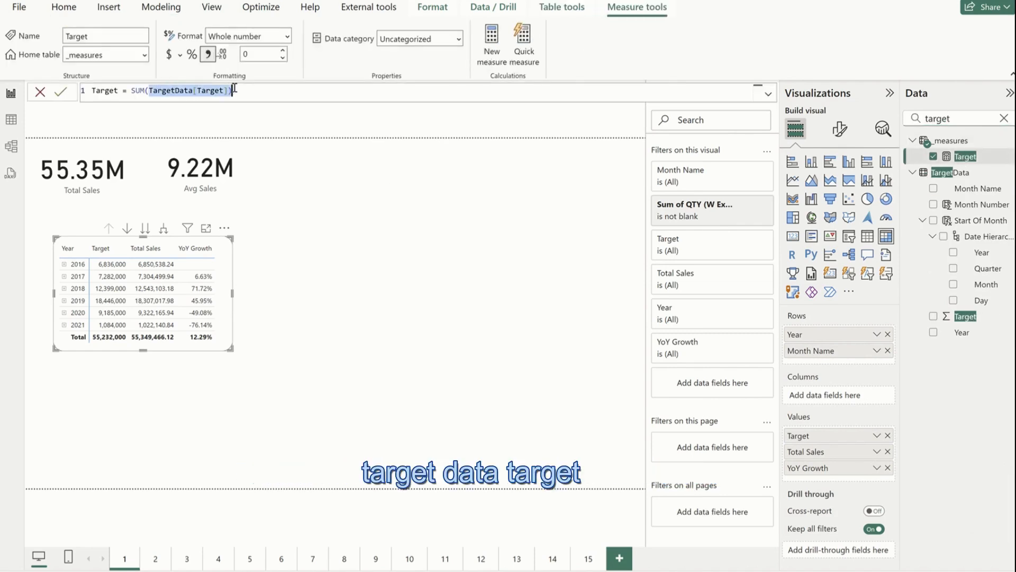
{"action": "left_click", "coordinate": [233, 89]}
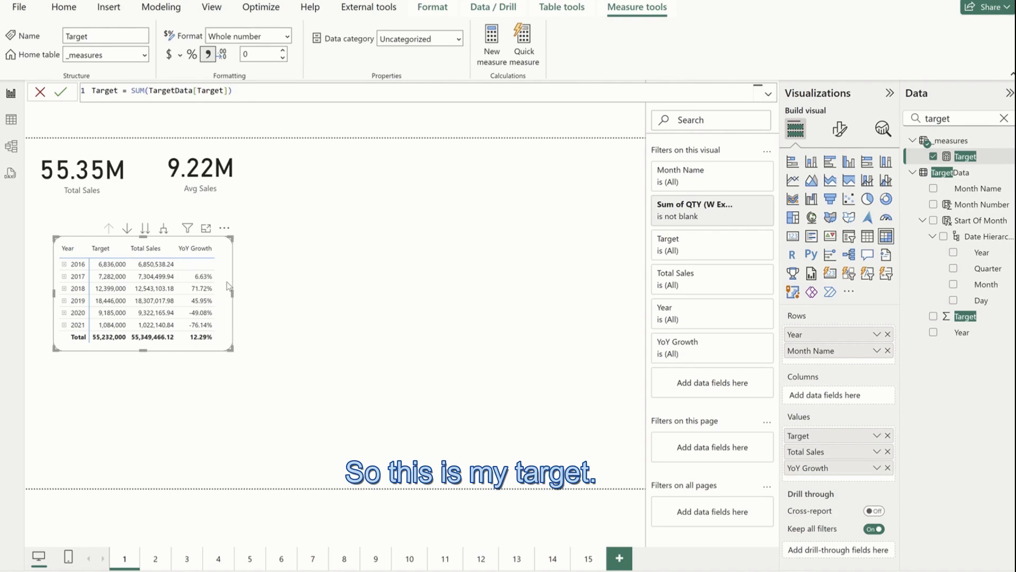
Step: Add a new card visual showing the Target measure, and shrink and place it beside the Avg Sales card
{"action": "left_click", "coordinate": [392, 175]}
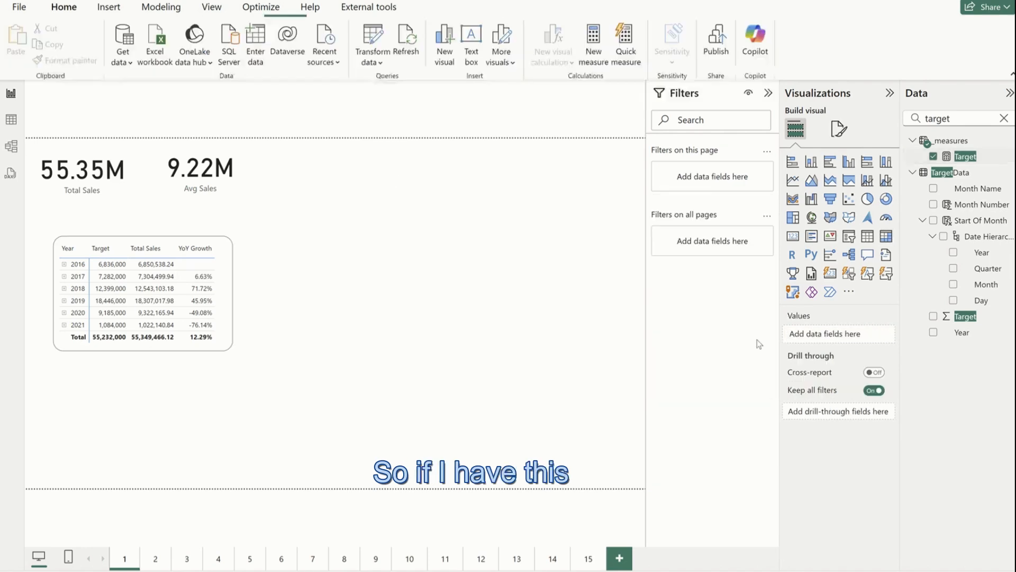
{"action": "left_click", "coordinate": [833, 278]}
{"action": "left_click", "coordinate": [933, 156]}
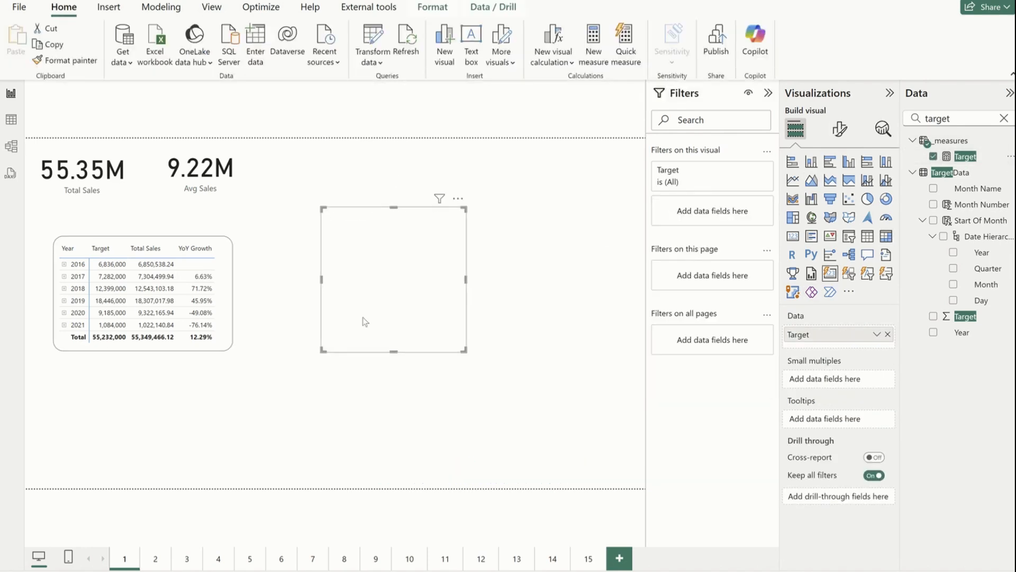
{"action": "left_click_drag", "start_coordinate": [465, 350], "coordinate": [309, 187]}
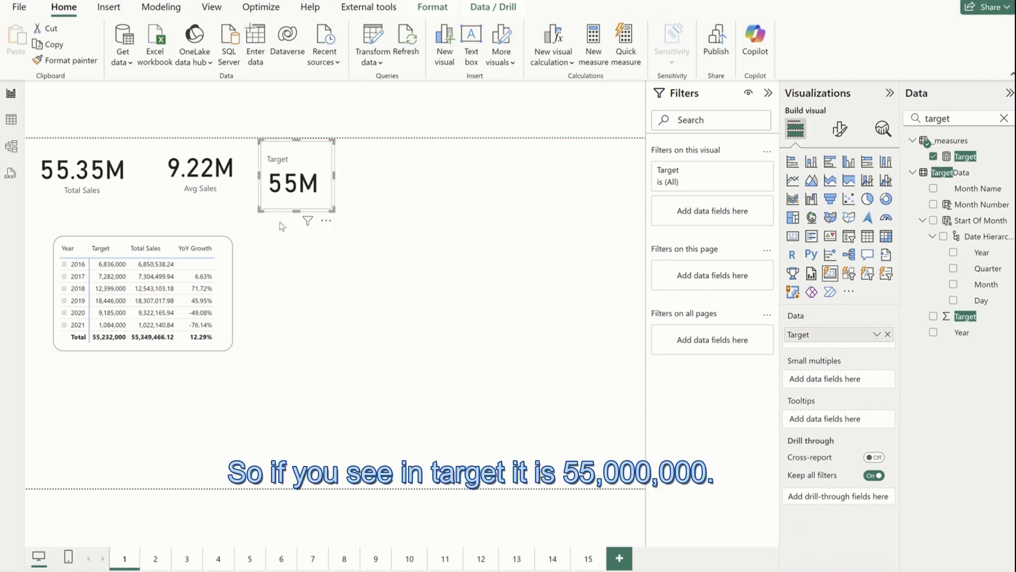
Step: Format the Target measure with 1 decimal place and enlarge its card slightly
{"action": "left_click", "coordinate": [972, 160]}
{"action": "double_click", "coordinate": [271, 58]}
{"action": "type", "text": "1"}
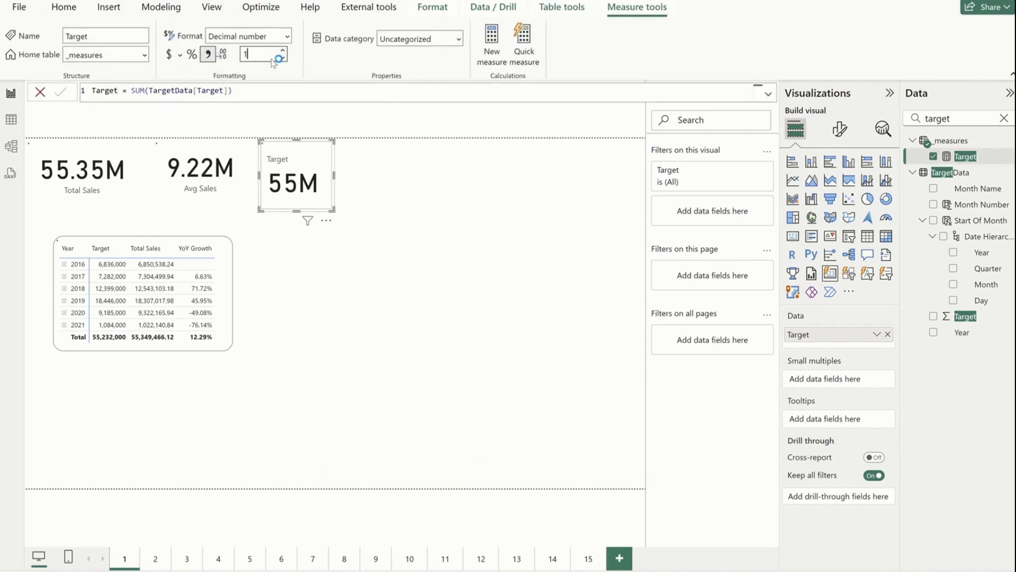
{"action": "left_click_drag", "start_coordinate": [334, 210], "coordinate": [372, 218]}
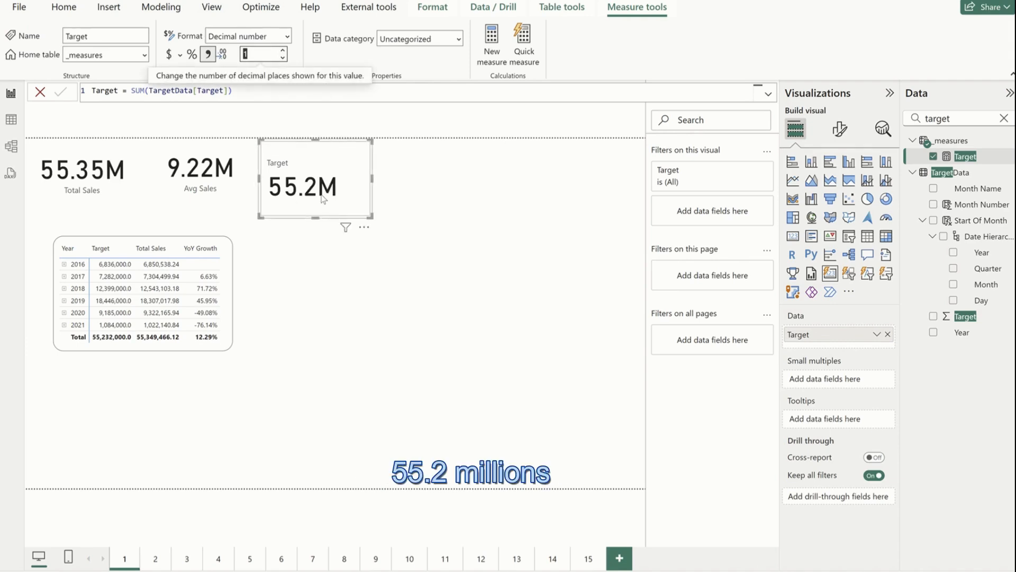
{"action": "left_click", "coordinate": [325, 263]}
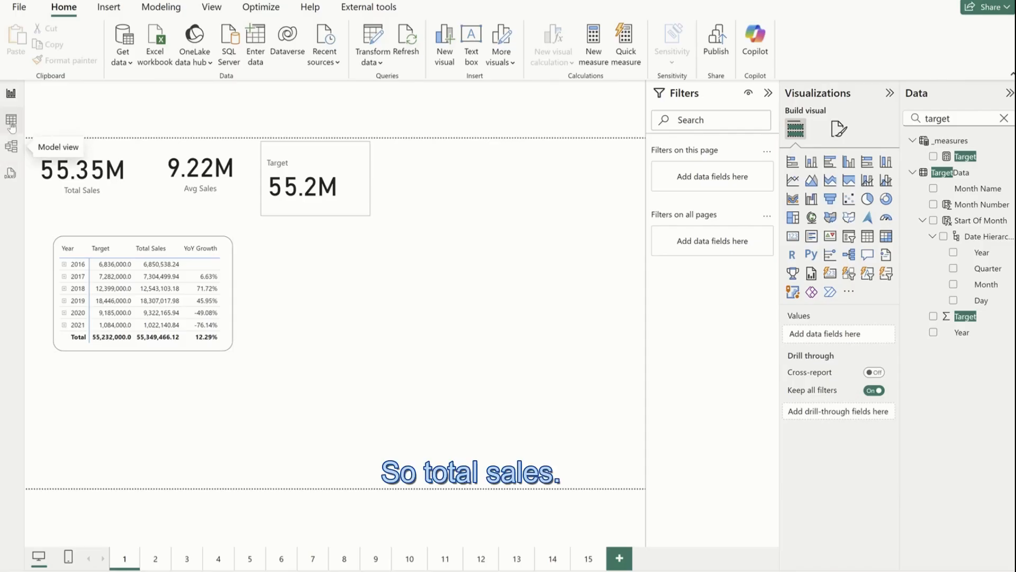
Step: Open the Sales table's data and examine the Quantity and ProductKey values of its first row
{"action": "left_click", "coordinate": [11, 121]}
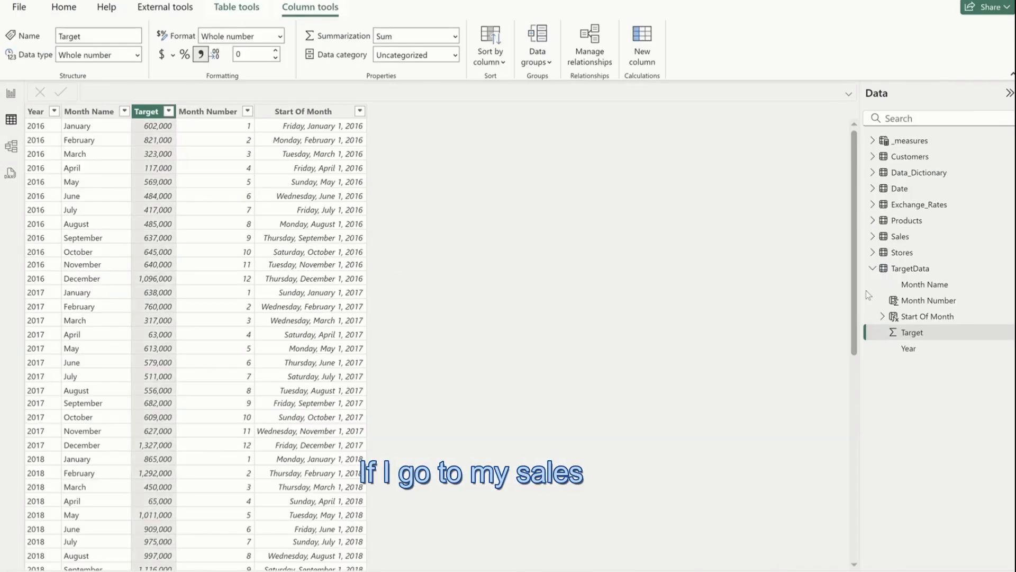
{"action": "left_click", "coordinate": [950, 236]}
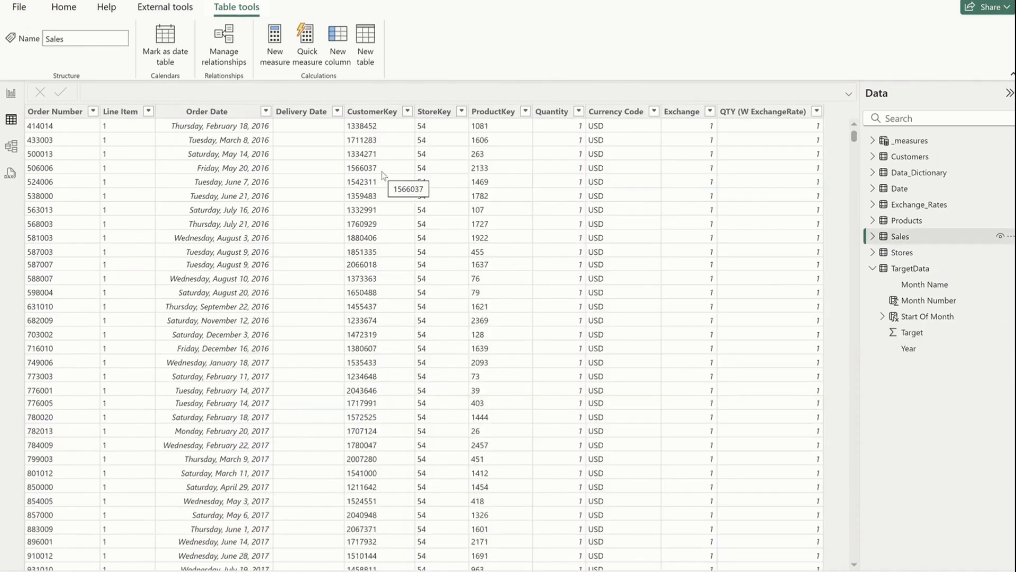
{"action": "left_click", "coordinate": [550, 113]}
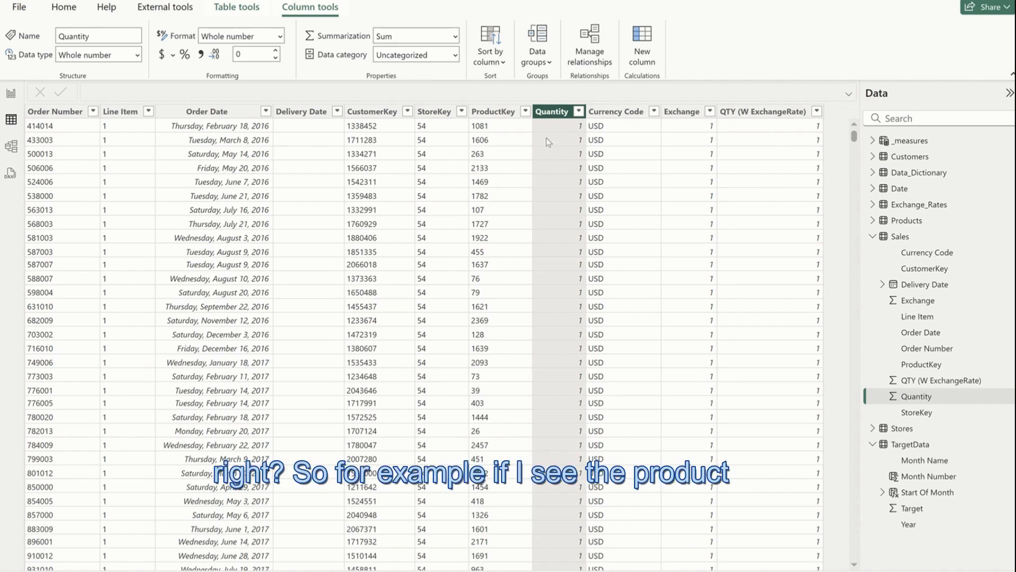
{"action": "left_click", "coordinate": [487, 127]}
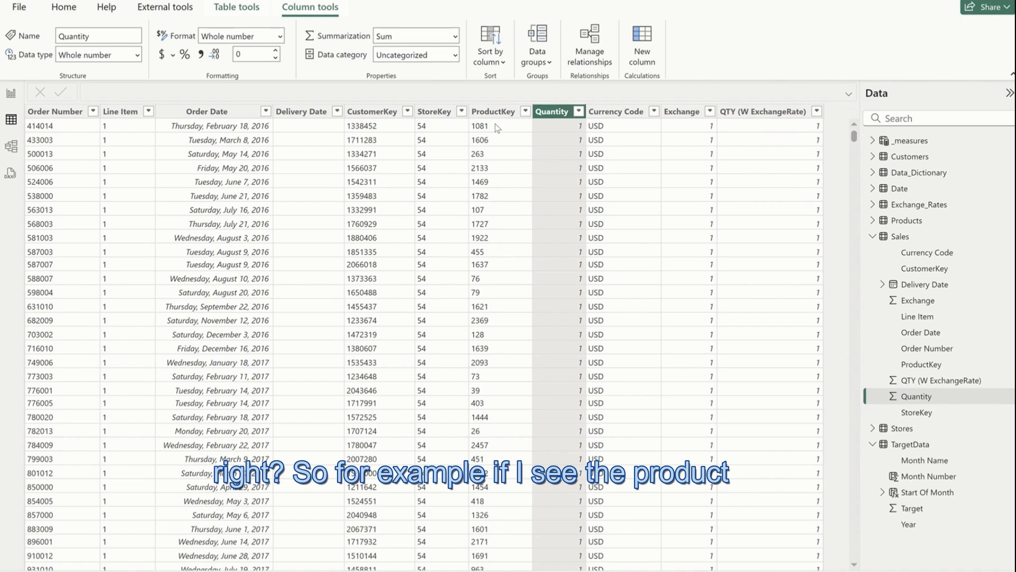
{"action": "left_click", "coordinate": [550, 130]}
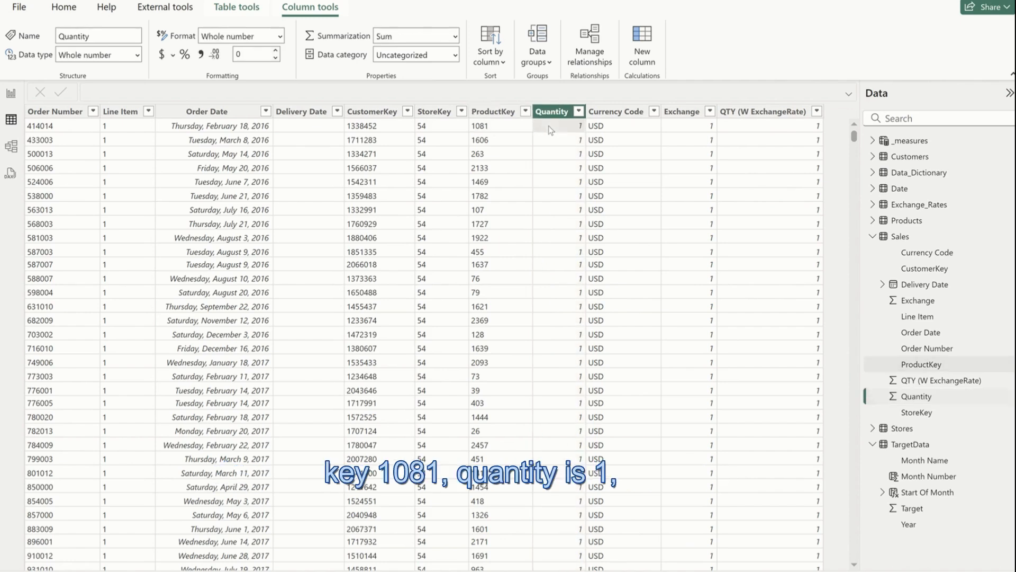
{"action": "left_click", "coordinate": [493, 135]}
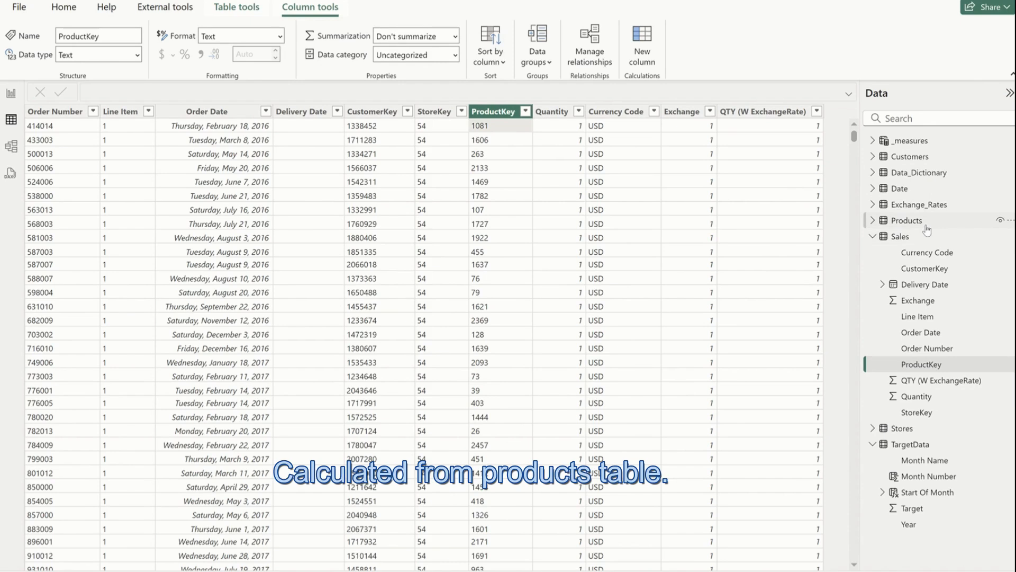
Step: Open the Products table, look through the ProductKey filter values, and sort the table by ProductKey in descending order
{"action": "left_click", "coordinate": [899, 220]}
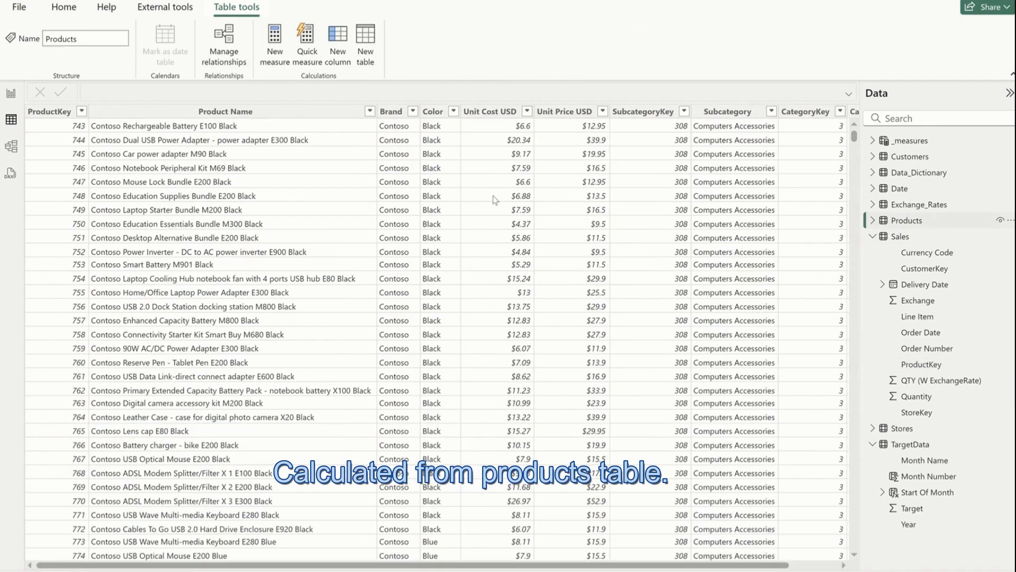
{"action": "left_click", "coordinate": [82, 111]}
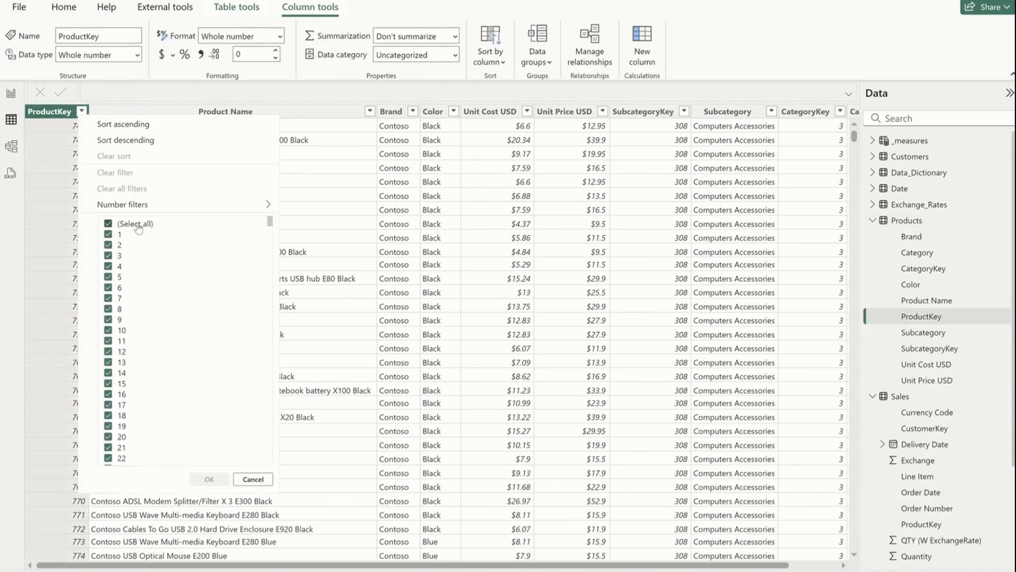
{"action": "left_click", "coordinate": [138, 225]}
{"action": "scroll", "coordinate": [142, 310], "scroll_direction": "down", "scroll_amount": 15}
{"action": "left_click_drag", "start_coordinate": [270, 270], "coordinate": [275, 534]}
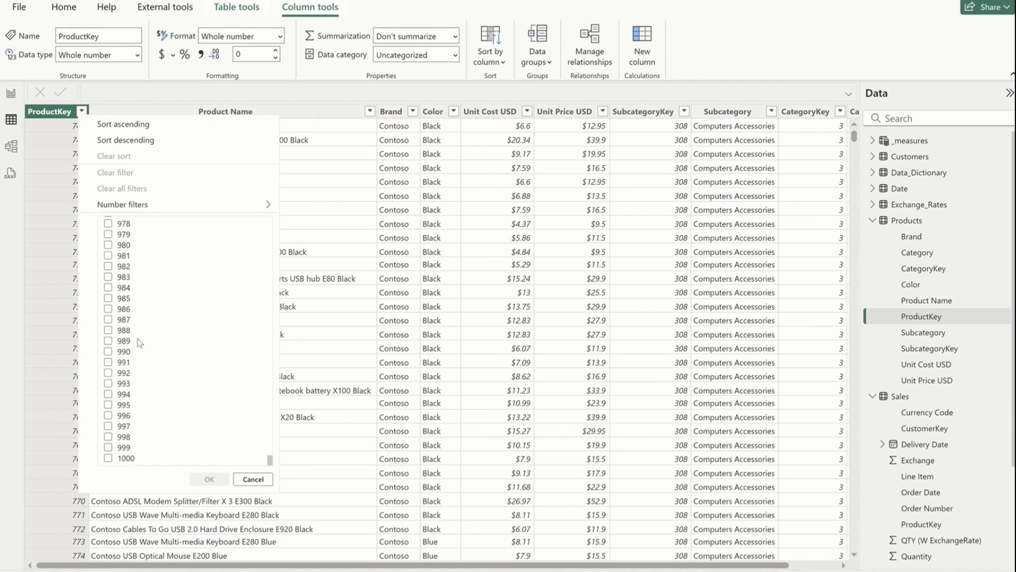
{"action": "scroll", "coordinate": [139, 343], "scroll_direction": "up", "scroll_amount": 15}
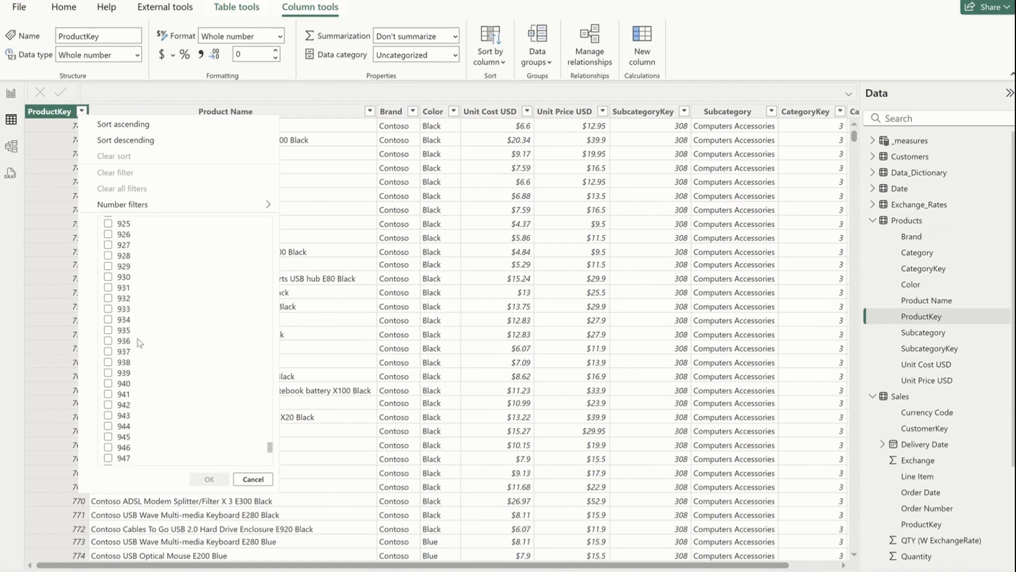
{"action": "left_click", "coordinate": [161, 141]}
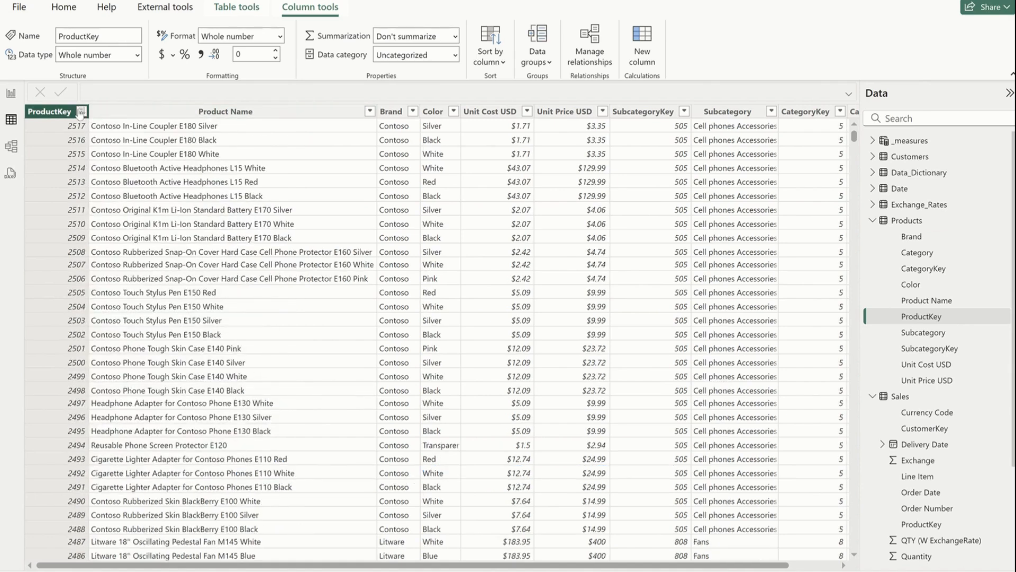
Step: Filter the Products table to rows where ProductKey equals 1081 and check that product's unit price
{"action": "left_click", "coordinate": [81, 111]}
{"action": "mouse_move", "coordinate": [222, 205]}
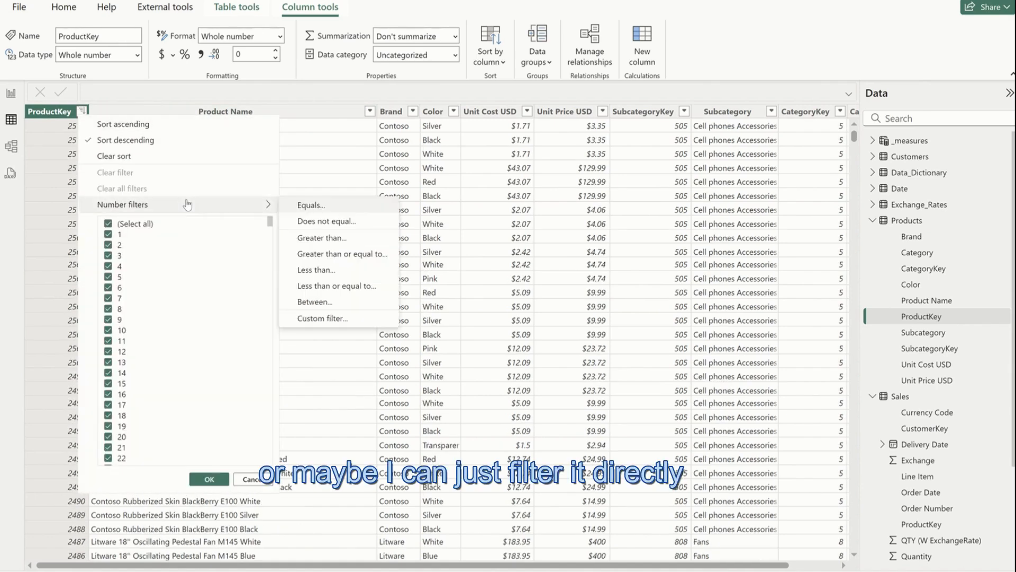
{"action": "left_click", "coordinate": [354, 206]}
{"action": "left_click", "coordinate": [448, 250]}
{"action": "type", "text": "1081"}
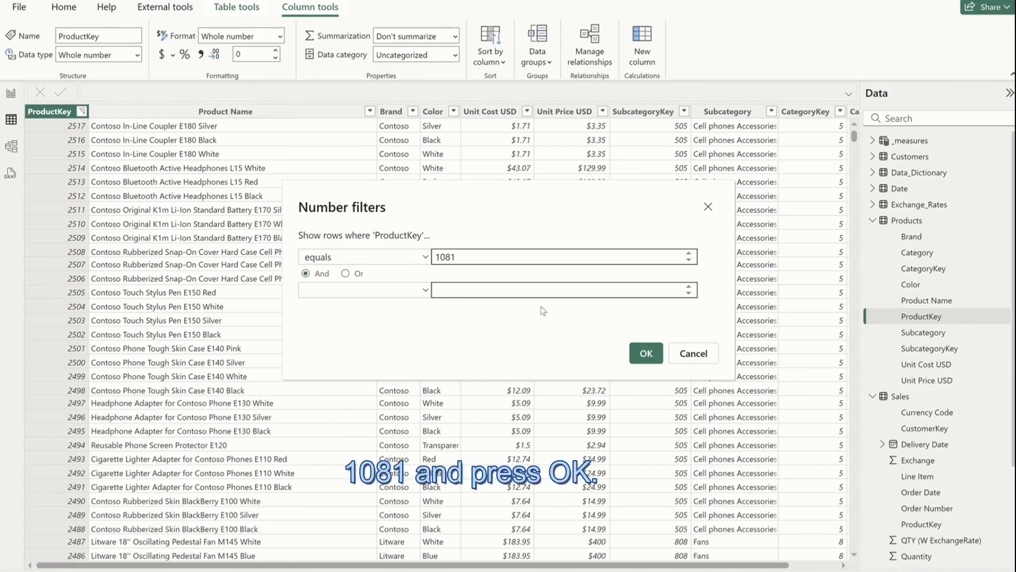
{"action": "left_click", "coordinate": [646, 353]}
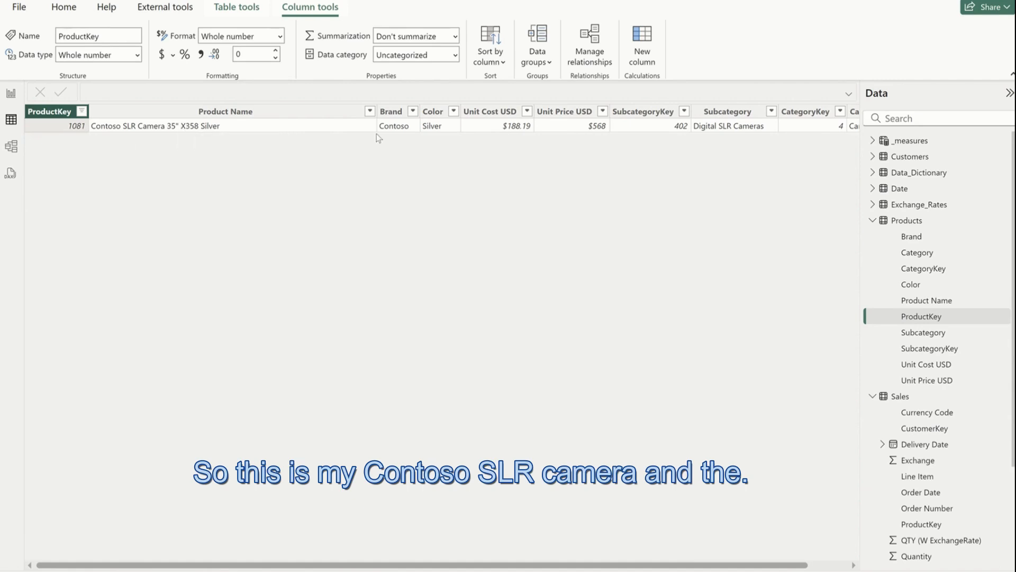
{"action": "left_click", "coordinate": [569, 127]}
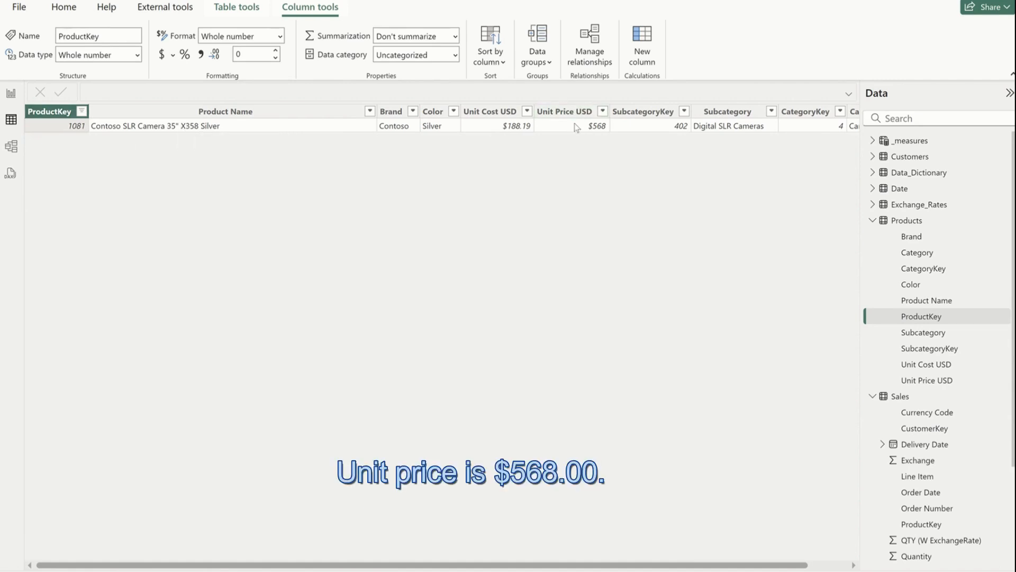
Step: Return to the Sales table, dismiss the break reminder, and review the first row's ProductKey, Quantity and StoreKey
{"action": "left_click", "coordinate": [909, 402]}
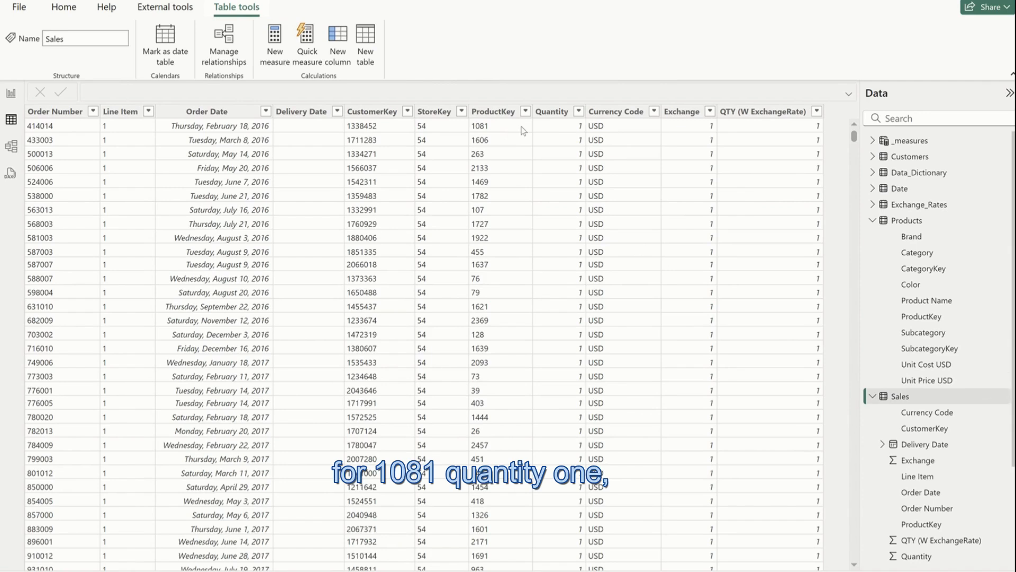
{"action": "left_click", "coordinate": [523, 131]}
{"action": "left_click", "coordinate": [552, 131]}
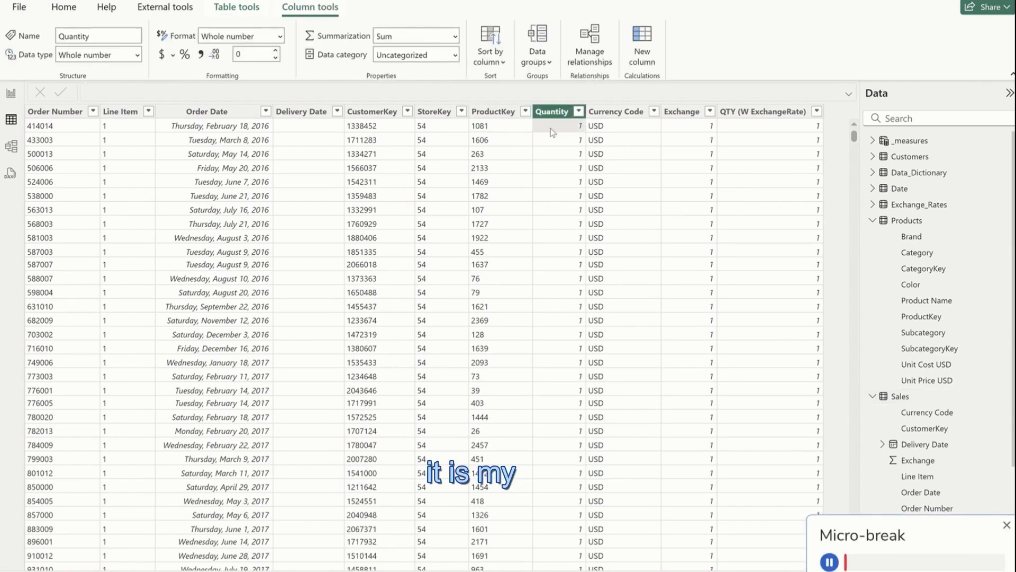
{"action": "left_click", "coordinate": [1006, 525]}
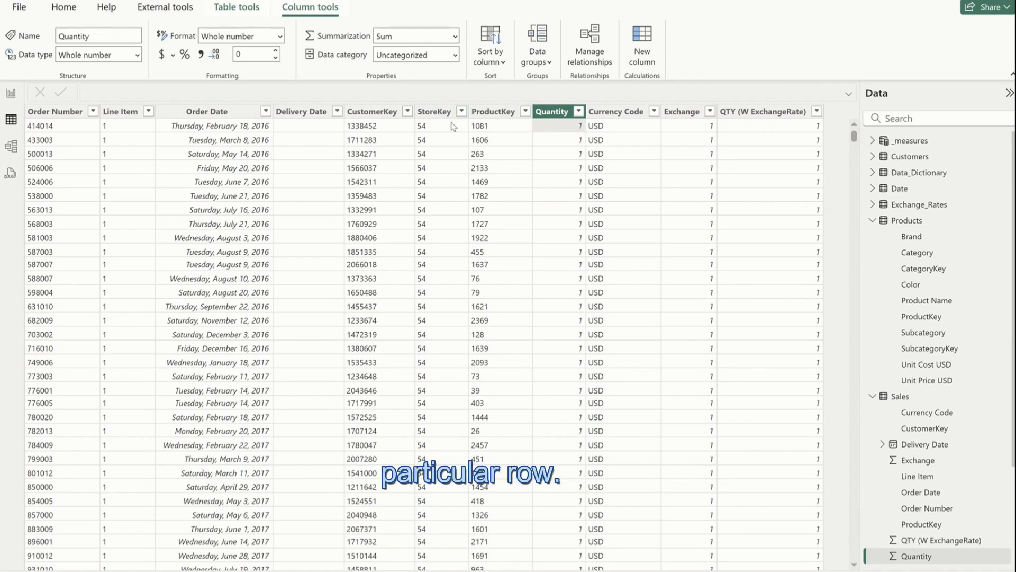
{"action": "key", "text": "Left"}
{"action": "key", "text": "Left"}
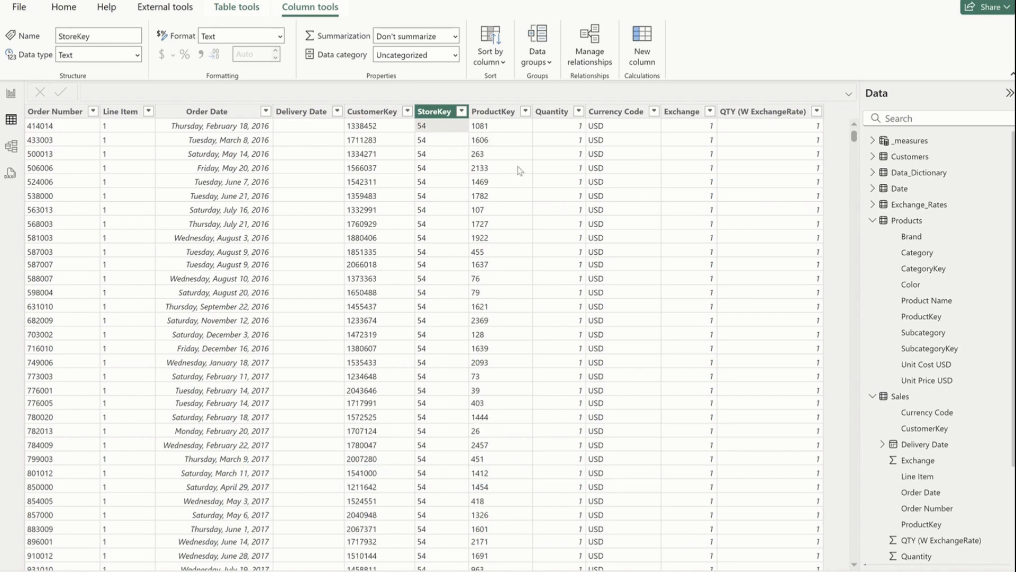
Step: Review the Sales table's Quantity column and Currency Code filter values, and check the Unit Price USD column in the Products table
{"action": "left_click", "coordinate": [554, 131]}
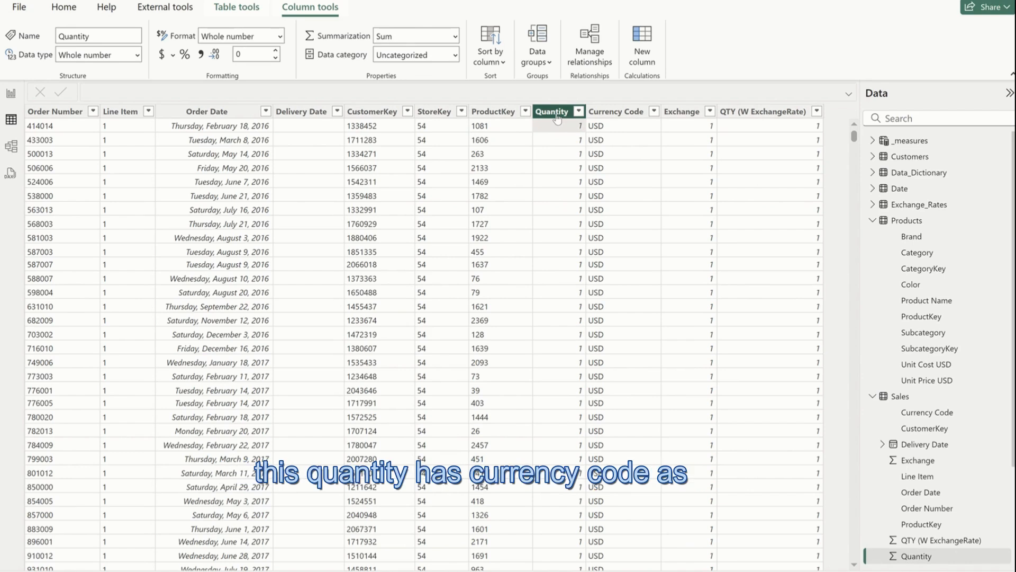
{"action": "left_click", "coordinate": [601, 120]}
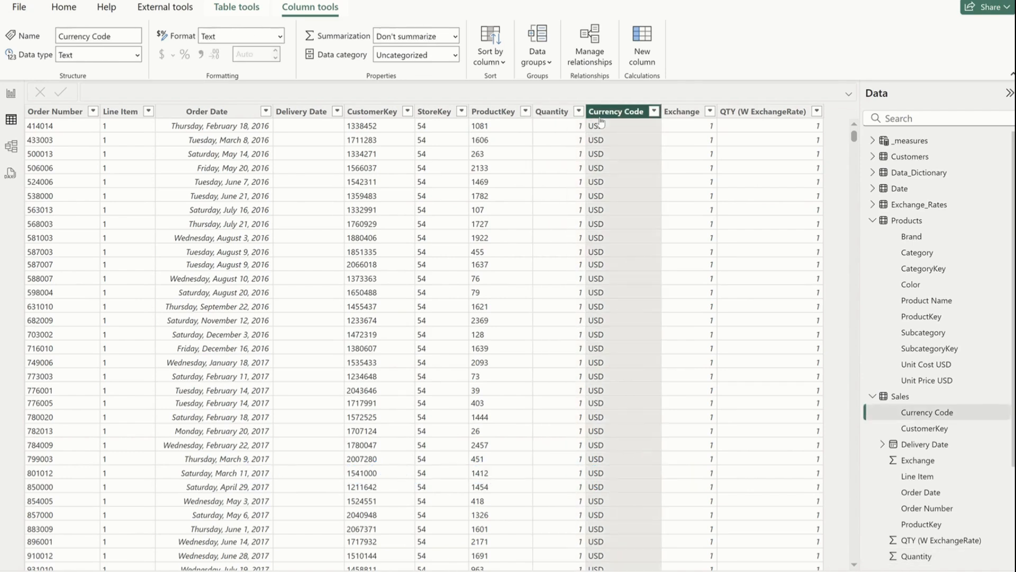
{"action": "left_click", "coordinate": [654, 111]}
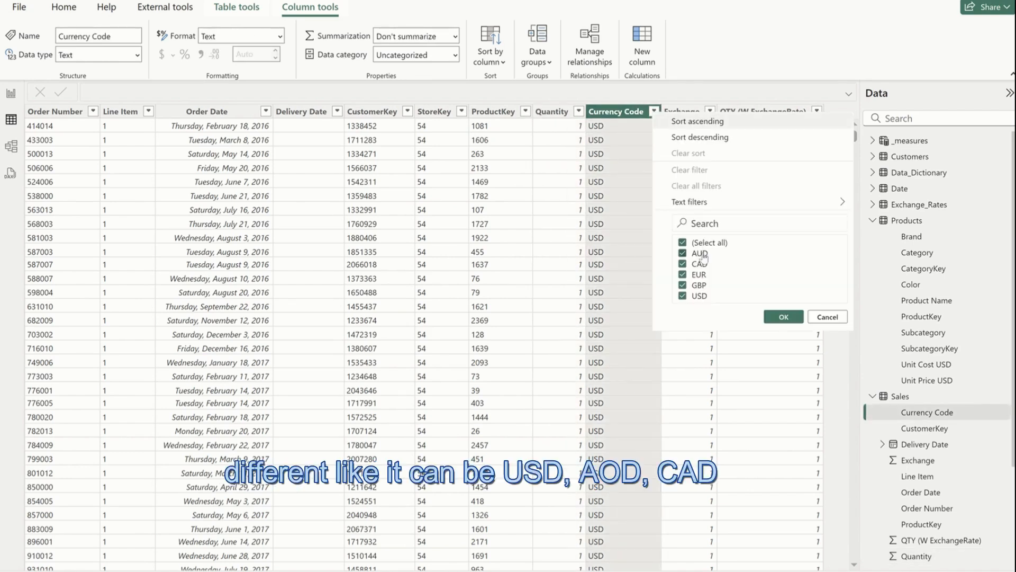
{"action": "left_click", "coordinate": [621, 252]}
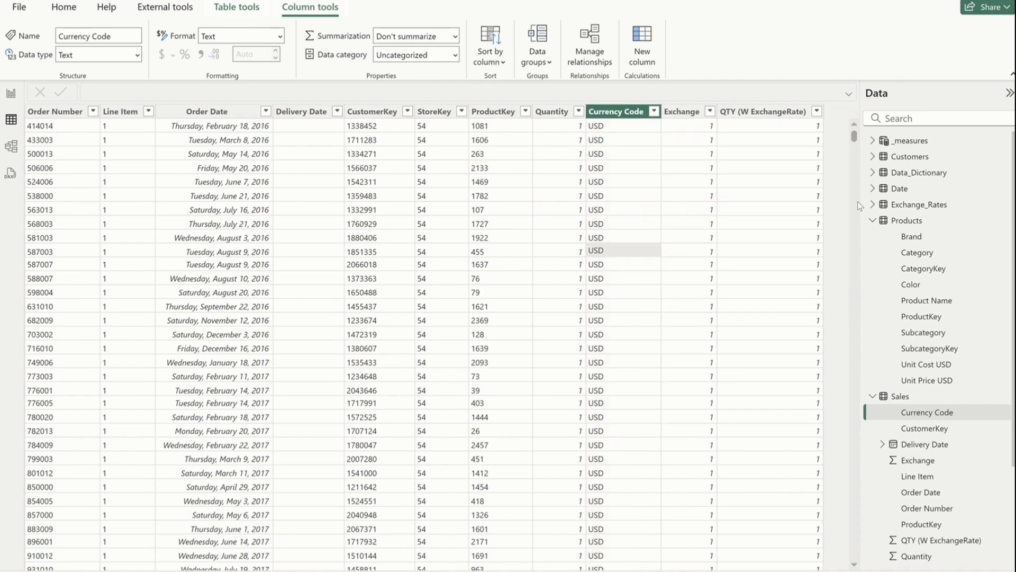
{"action": "left_click", "coordinate": [907, 220]}
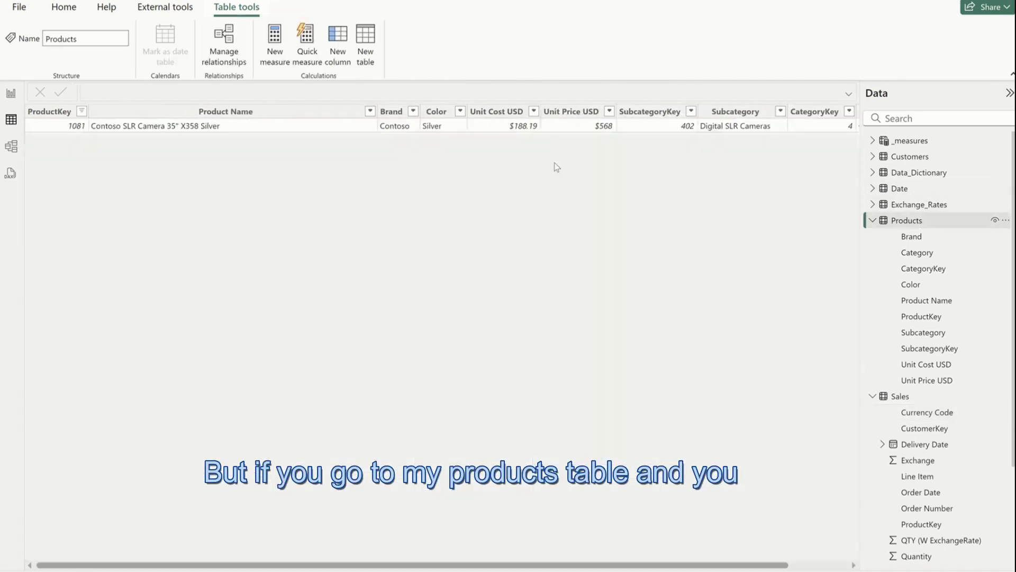
{"action": "left_click", "coordinate": [593, 125]}
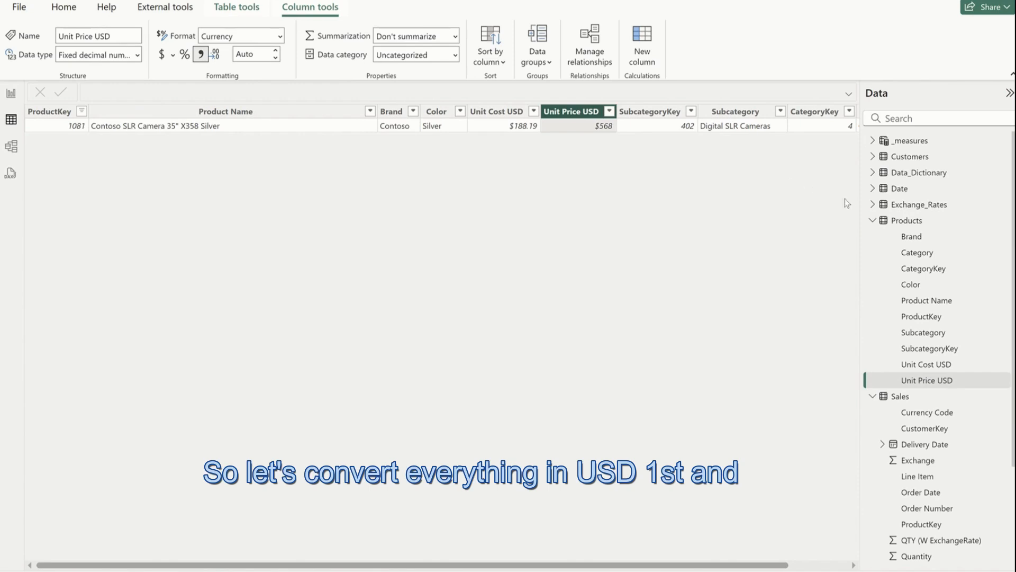
Step: Collapse the Products and Sales field lists and open the Sales table's query for editing in Power Query Editor
{"action": "left_click", "coordinate": [872, 220]}
{"action": "left_click", "coordinate": [872, 236]}
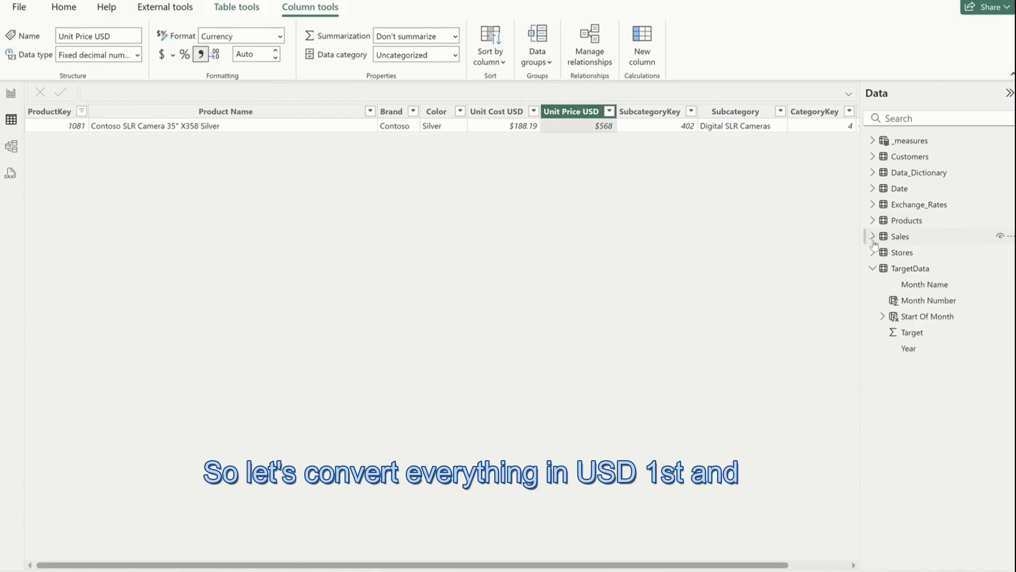
{"action": "left_click", "coordinate": [903, 238]}
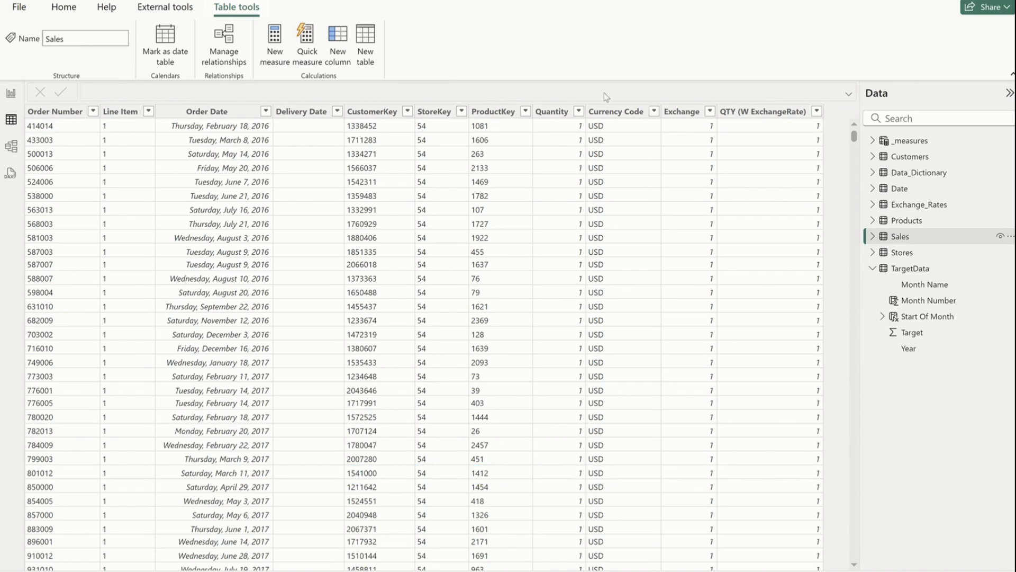
{"action": "left_click", "coordinate": [1009, 238]}
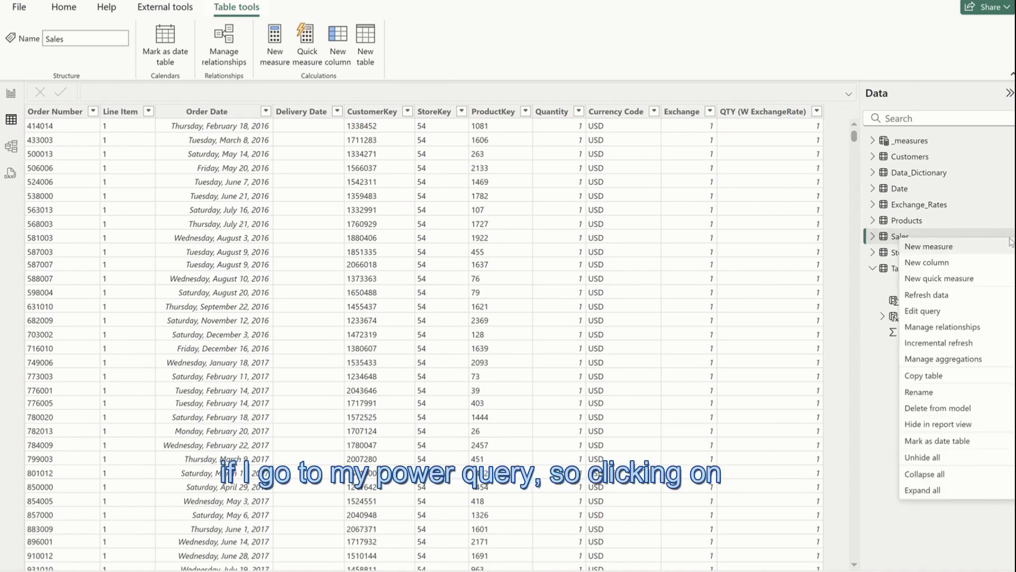
{"action": "left_click", "coordinate": [923, 311]}
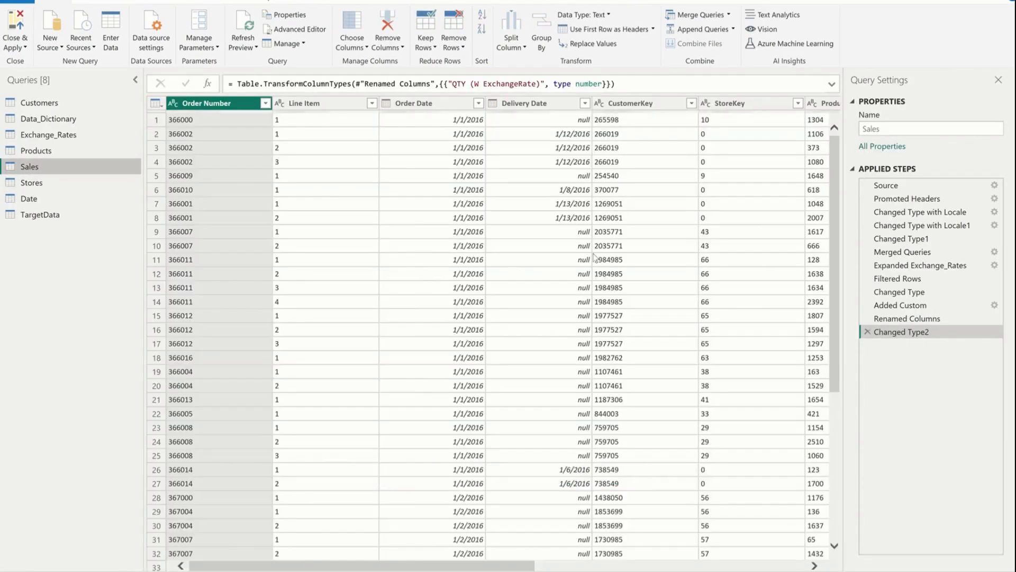
Step: Inspect the Changed Type1 step and the Merged Queries settings that join Sales with Exchange_Rates, leaving the merge unchanged
{"action": "scroll", "coordinate": [421, 242], "scroll_direction": "right", "scroll_amount": 10}
{"action": "left_click", "coordinate": [948, 241]}
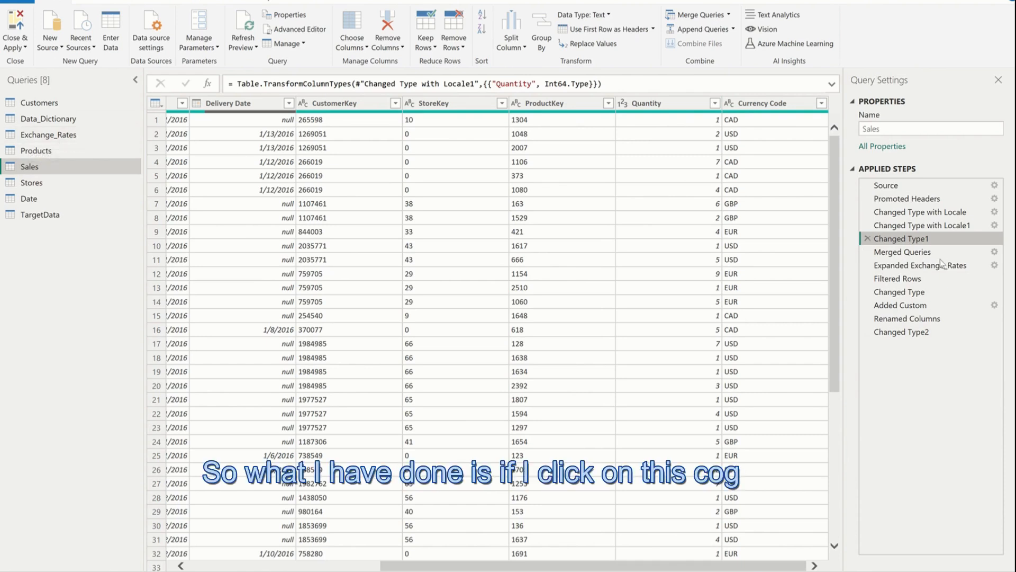
{"action": "left_click", "coordinate": [995, 253]}
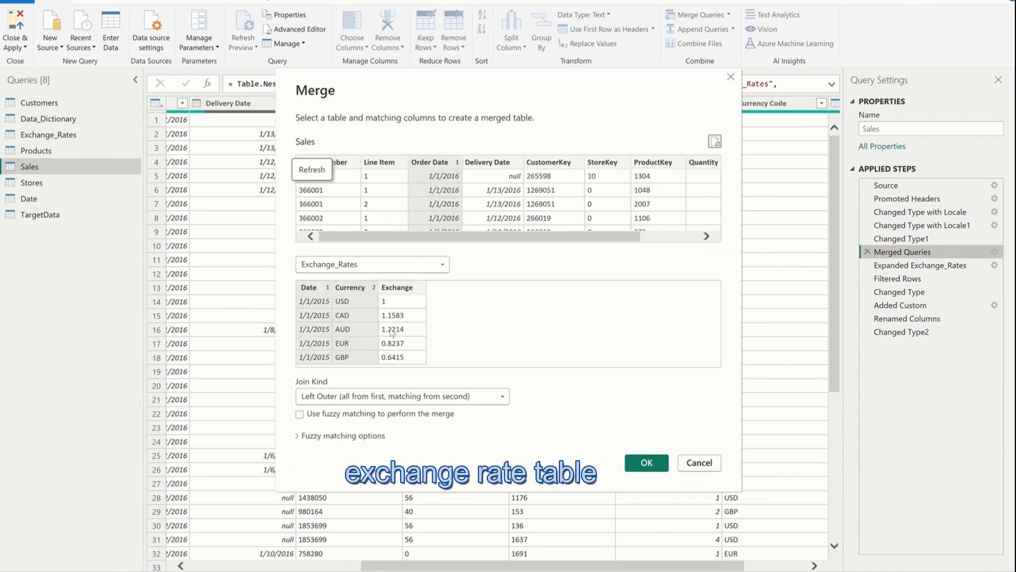
{"action": "scroll", "coordinate": [359, 197], "scroll_direction": "right", "scroll_amount": 3}
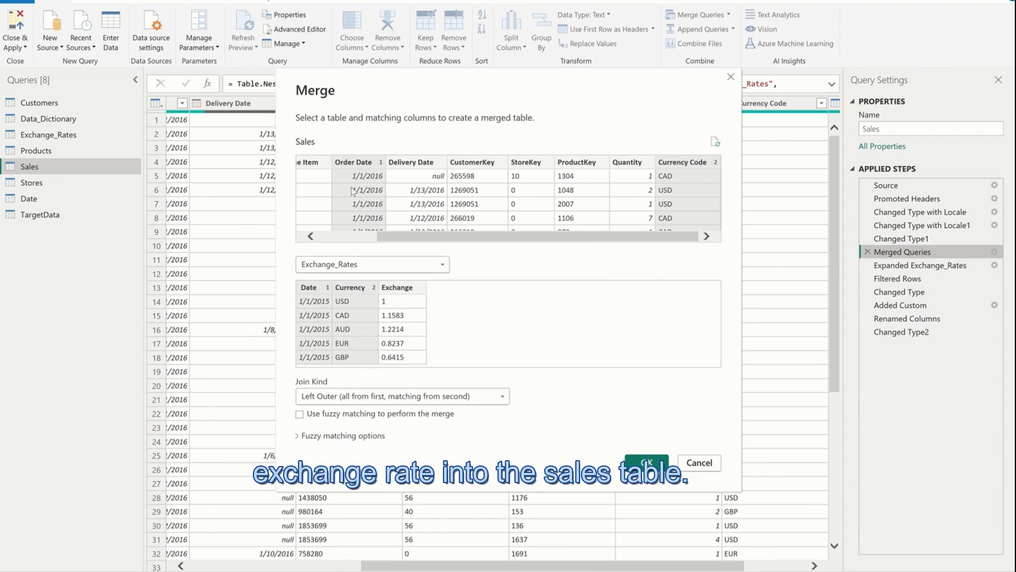
{"action": "left_click", "coordinate": [699, 462]}
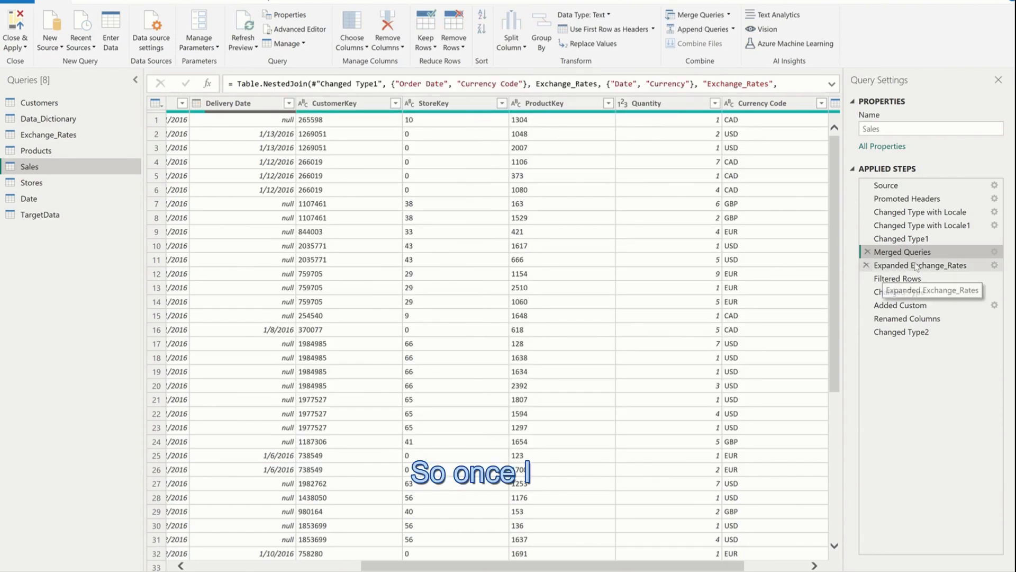
Step: Examine the Exchange column brought in by the Expanded Exchange_Rates step and the formula of the Filtered Rows step
{"action": "left_click", "coordinate": [915, 266]}
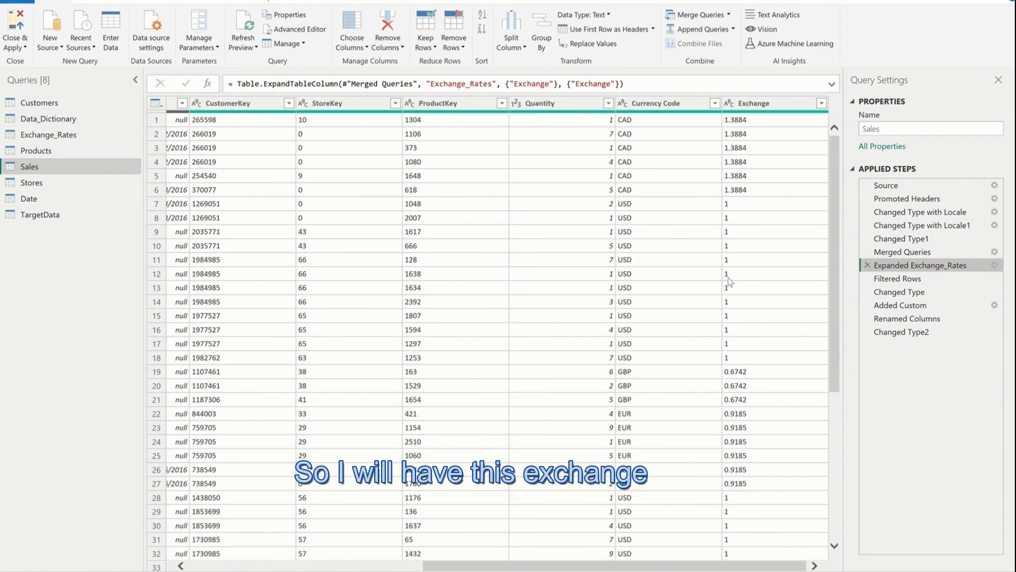
{"action": "left_click", "coordinate": [776, 103]}
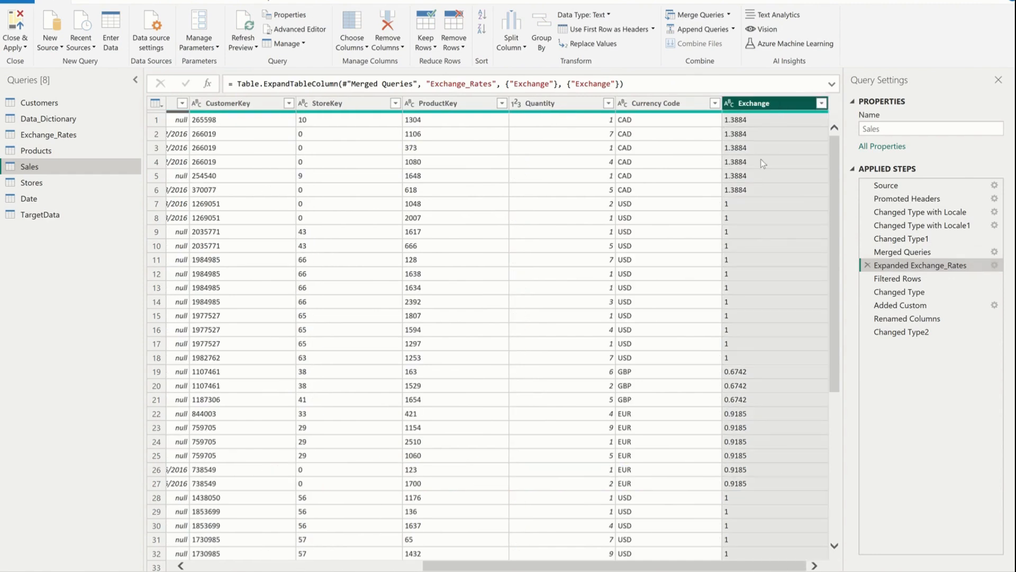
{"action": "left_click", "coordinate": [898, 280]}
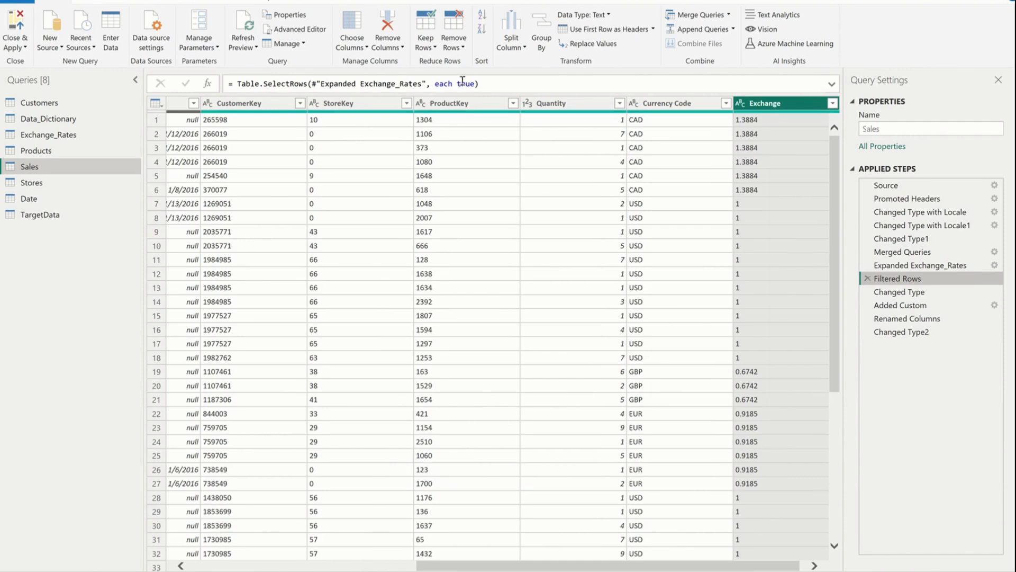
Step: Compare the Quantity, Exchange and Sales columns in the Added Custom step, and check the Renamed Columns and Changed Type2 steps
{"action": "left_click", "coordinate": [924, 307]}
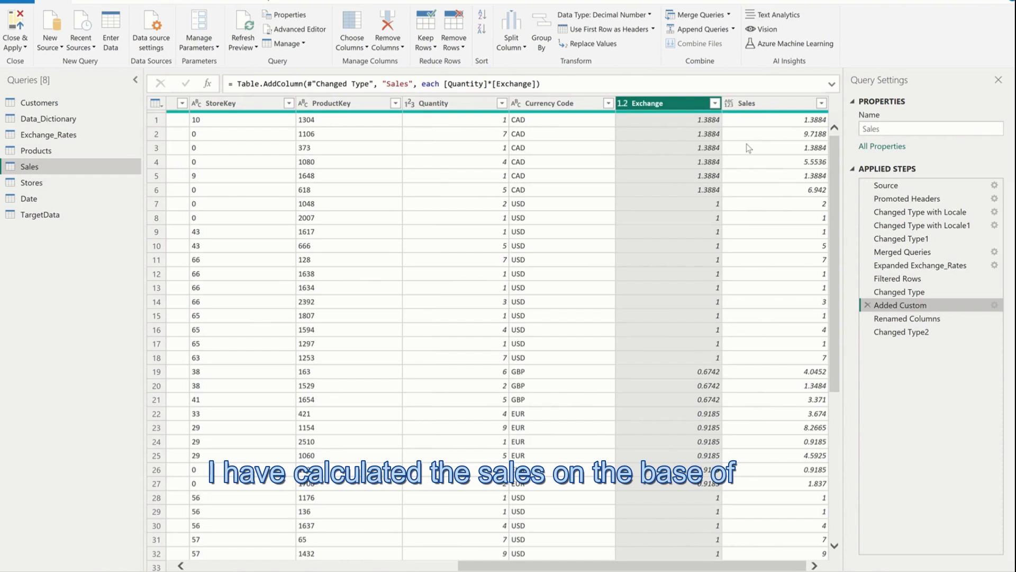
{"action": "left_click", "coordinate": [450, 100]}
{"action": "left_click", "coordinate": [642, 104]}
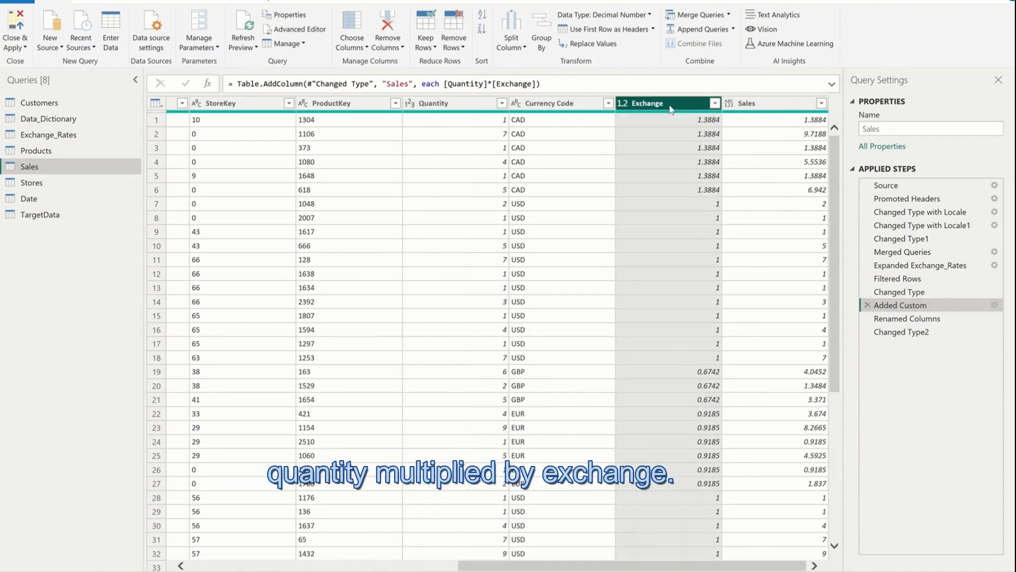
{"action": "left_click", "coordinate": [438, 106]}
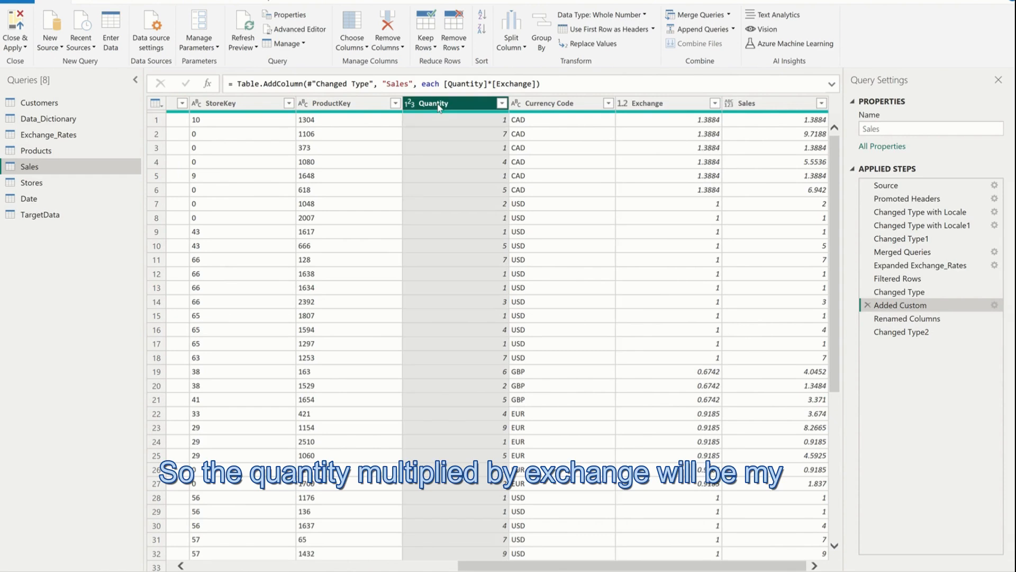
{"action": "left_click", "coordinate": [681, 103]}
{"action": "left_click", "coordinate": [762, 101]}
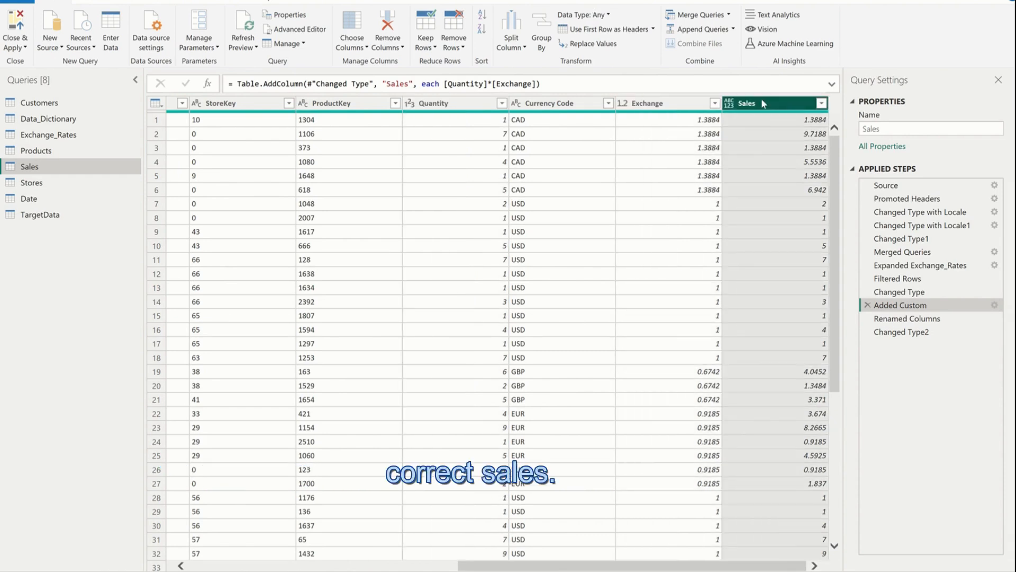
{"action": "left_click", "coordinate": [924, 319]}
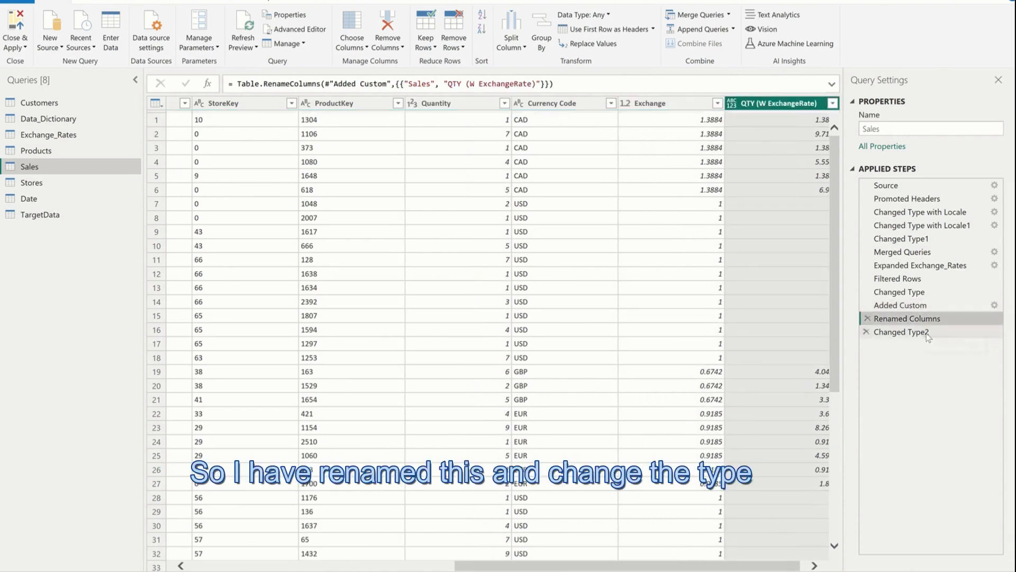
{"action": "left_click", "coordinate": [912, 333]}
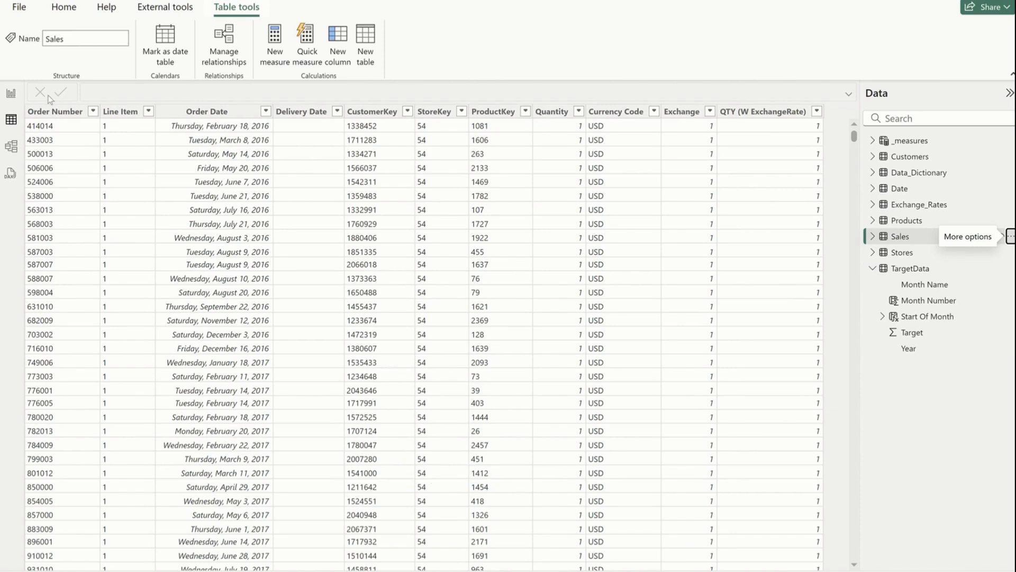
Step: Return to the report page and start a new measure named Sales Final in the _measures table
{"action": "left_click", "coordinate": [10, 94]}
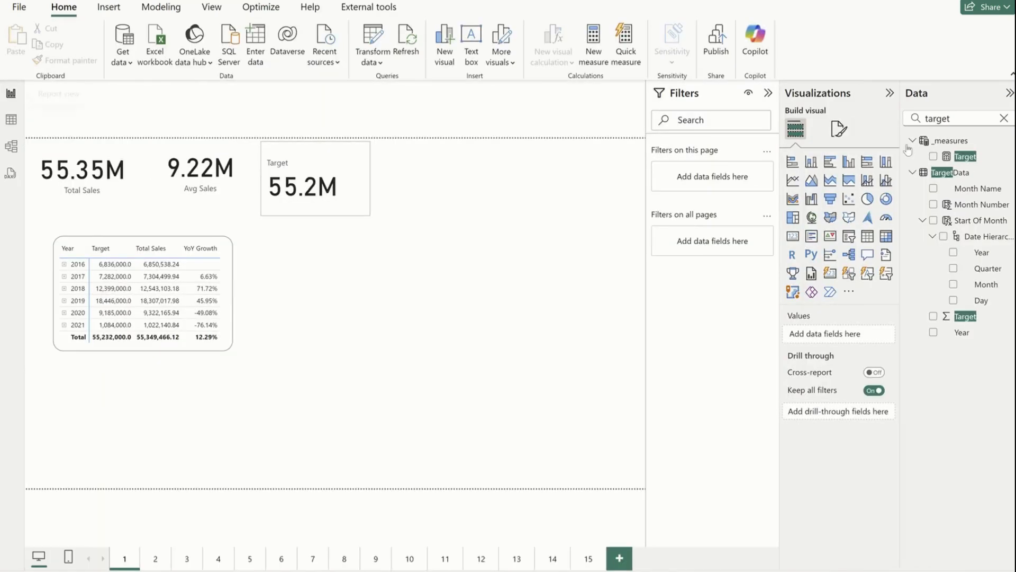
{"action": "left_click", "coordinate": [1008, 140]}
{"action": "left_click", "coordinate": [971, 170]}
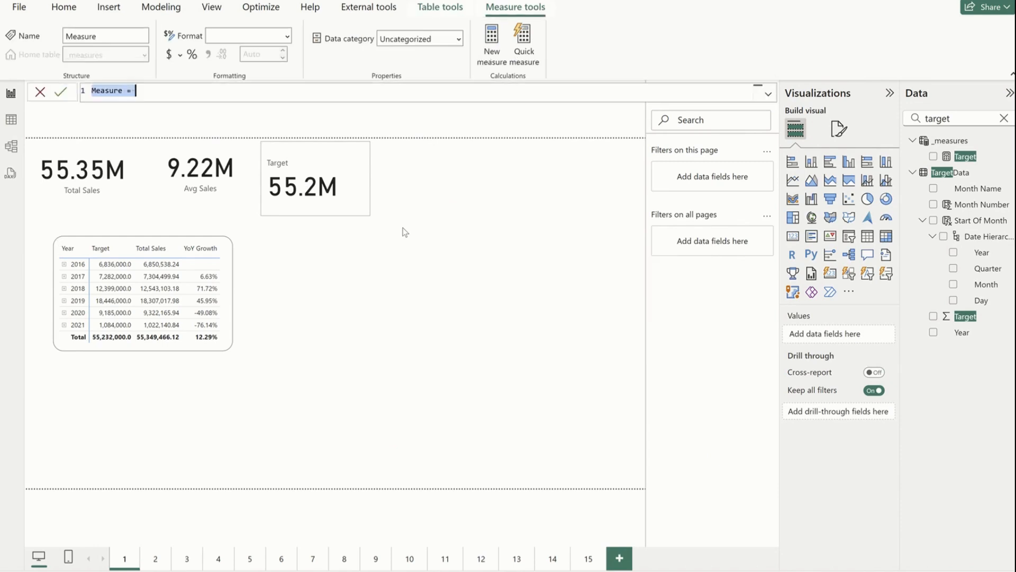
{"action": "type", "text": "Sales"}
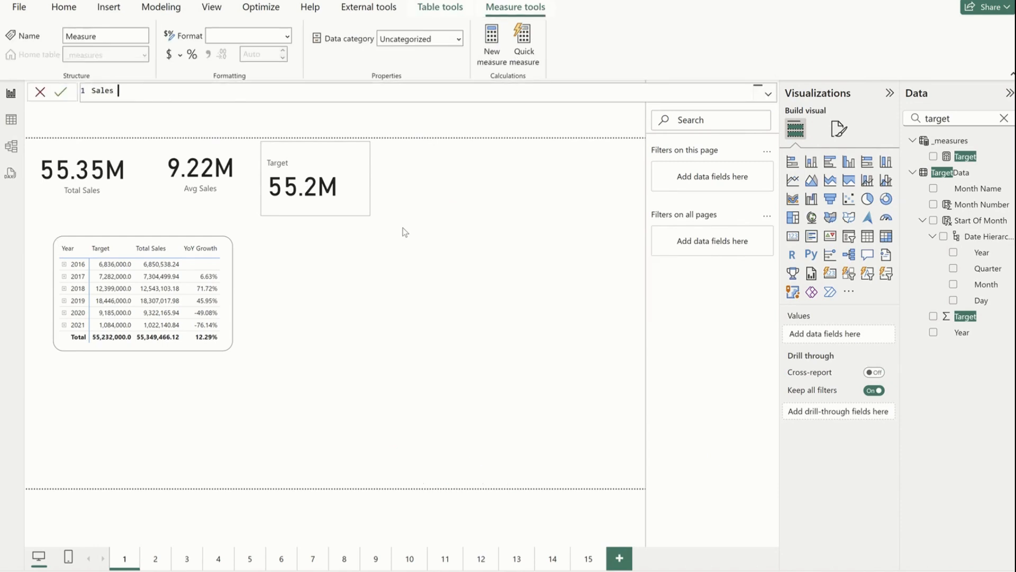
{"action": "type", "text": " Final"}
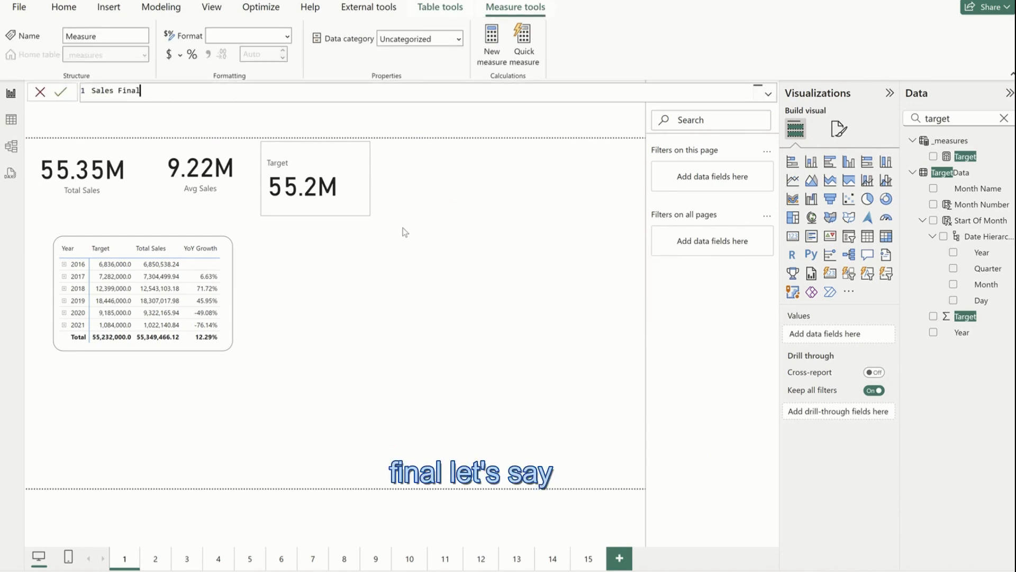
{"action": "type", "text": " ="}
{"action": "key", "text": "shift+Return"}
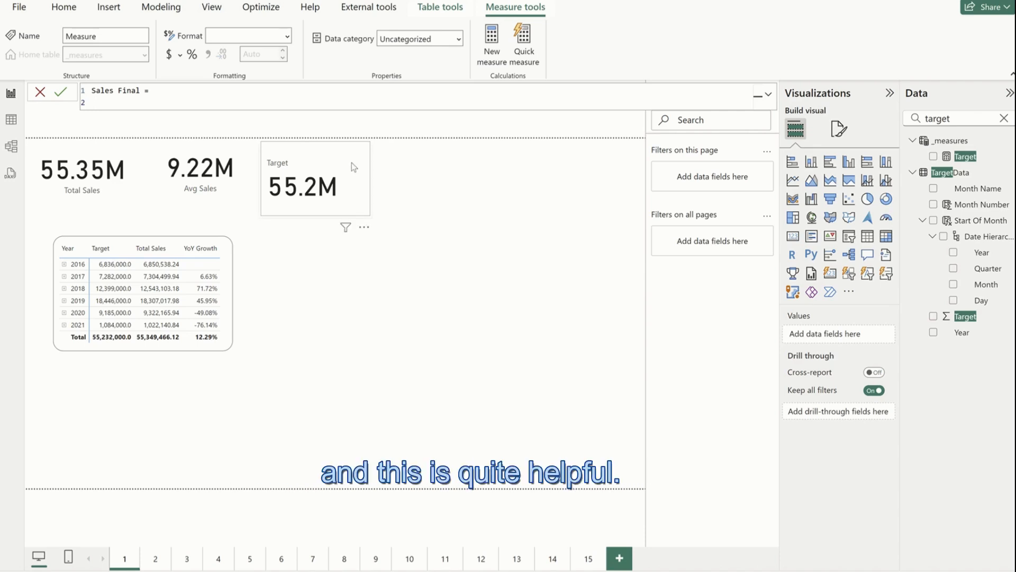
Step: Begin the Sales Final formula with a SUMX function that iterates over the Sales table
{"action": "key", "text": "Tab"}
{"action": "type", "text": "su"}
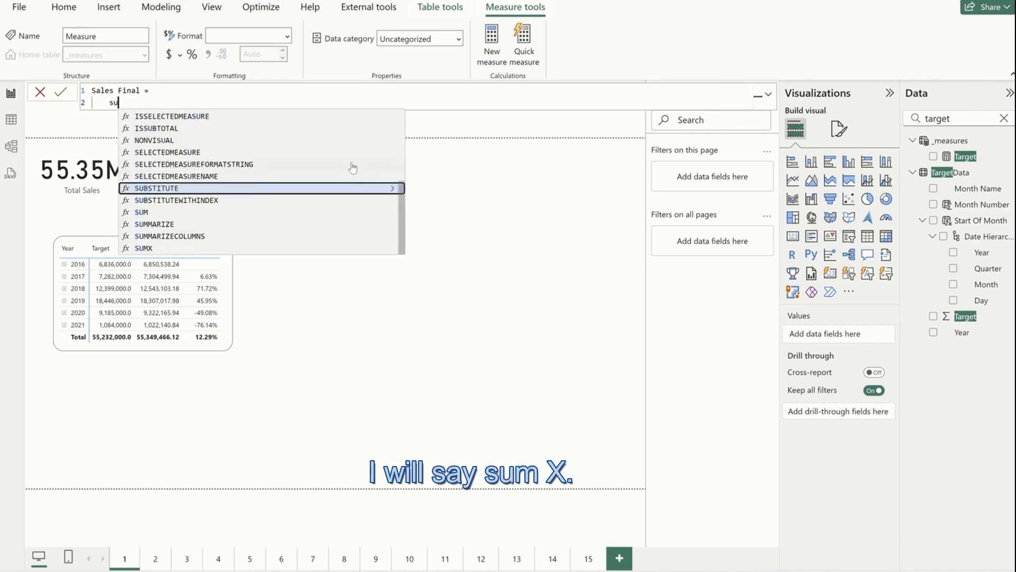
{"action": "type", "text": "mx"}
{"action": "key", "text": "Tab"}
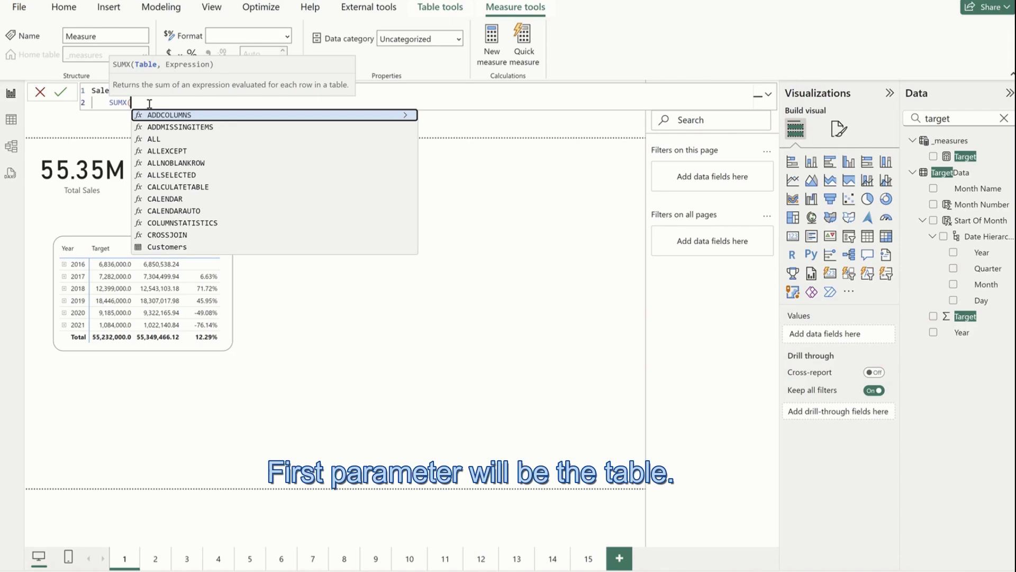
{"action": "key", "text": "shift+Return"}
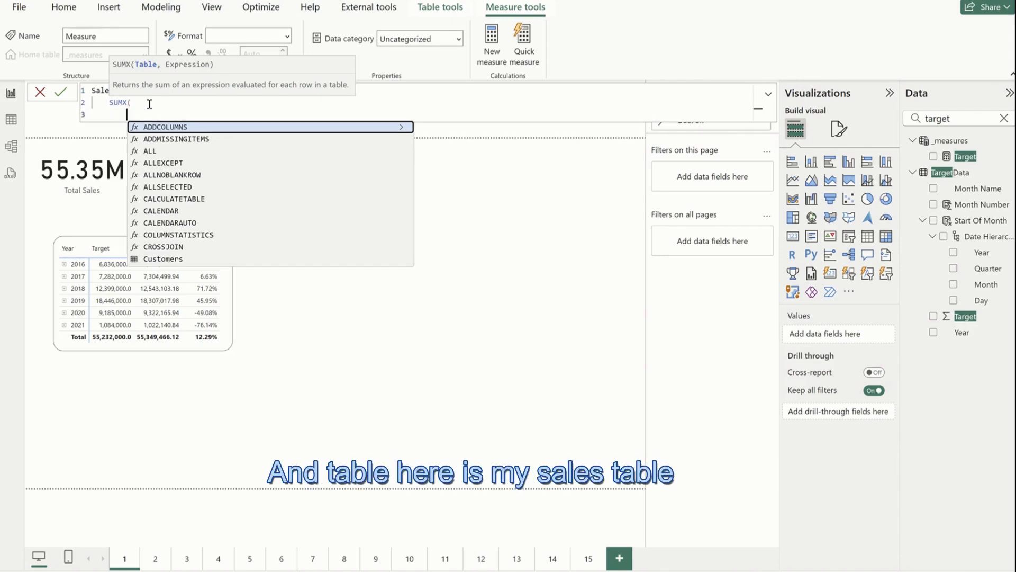
{"action": "type", "text": "Sales"}
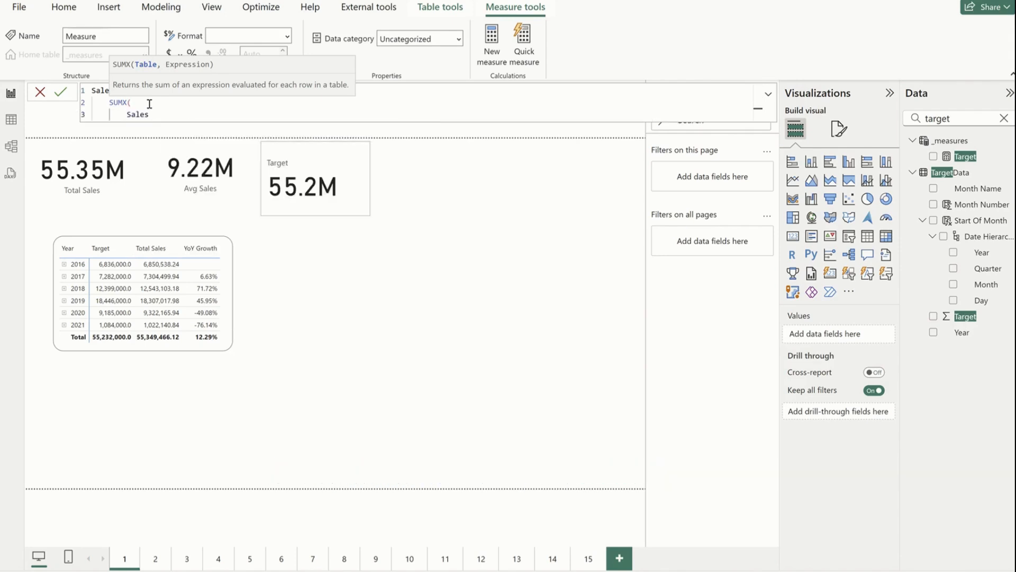
{"action": "type", "text": ","}
{"action": "key", "text": "shift+Return"}
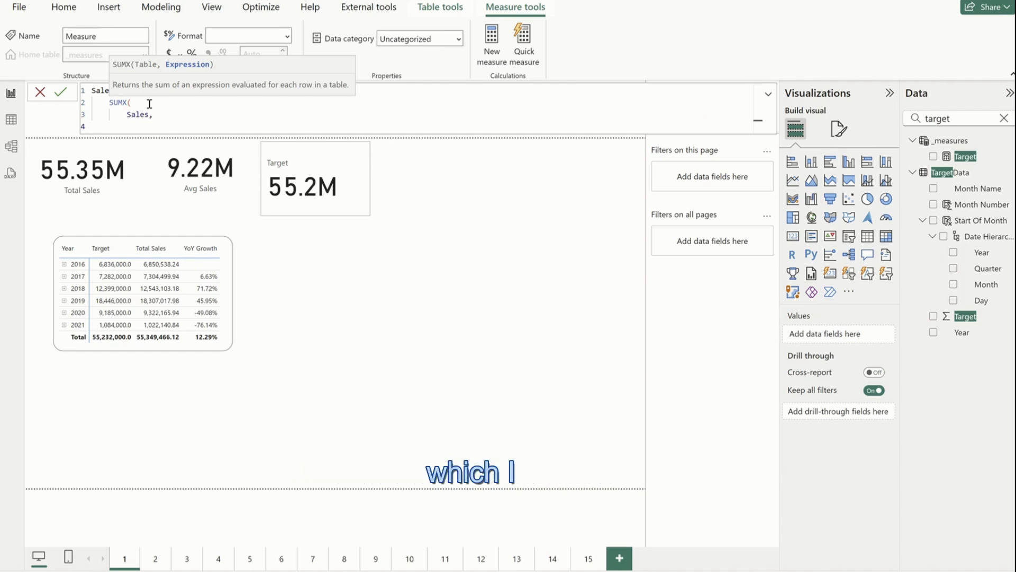
Step: Complete the SUMX expression as Sales[QTY (W ExchangeRate)]*RELATED(Products[Unit Price USD]) and commit the Sales Final measure
{"action": "type", "text": "qty"}
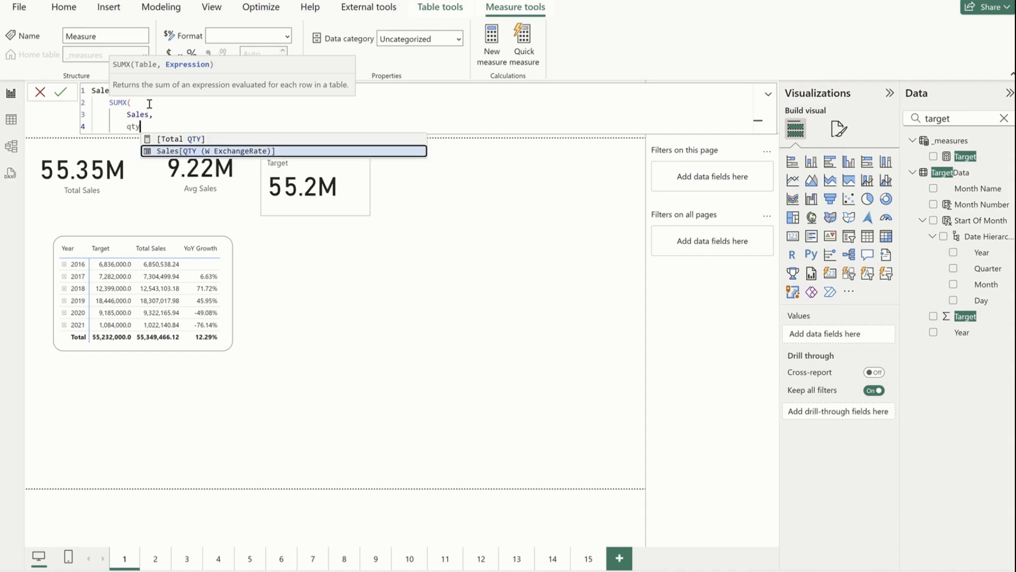
{"action": "key", "text": "Tab"}
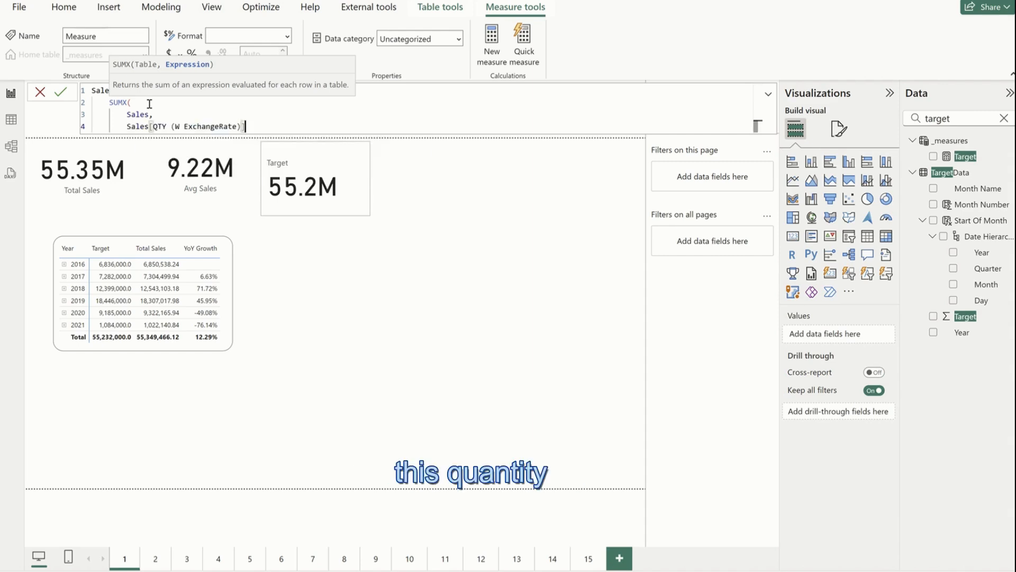
{"action": "type", "text": "*"}
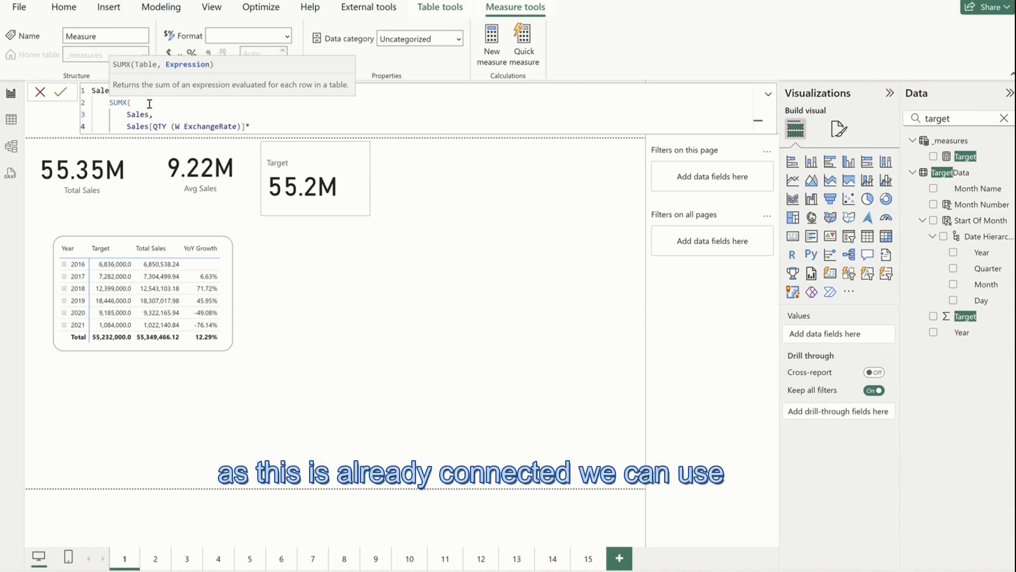
{"action": "type", "text": "related"}
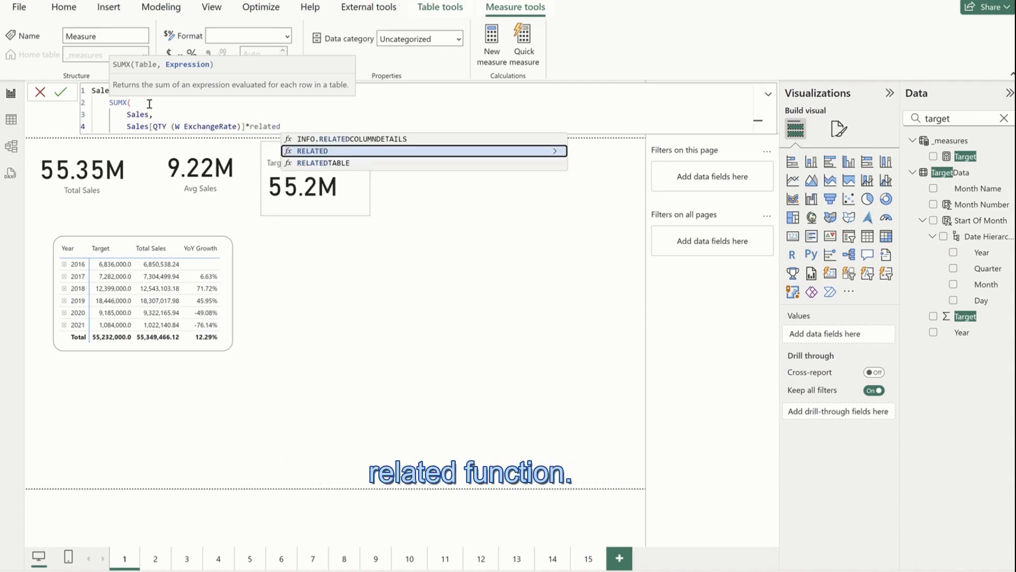
{"action": "key", "text": "Tab"}
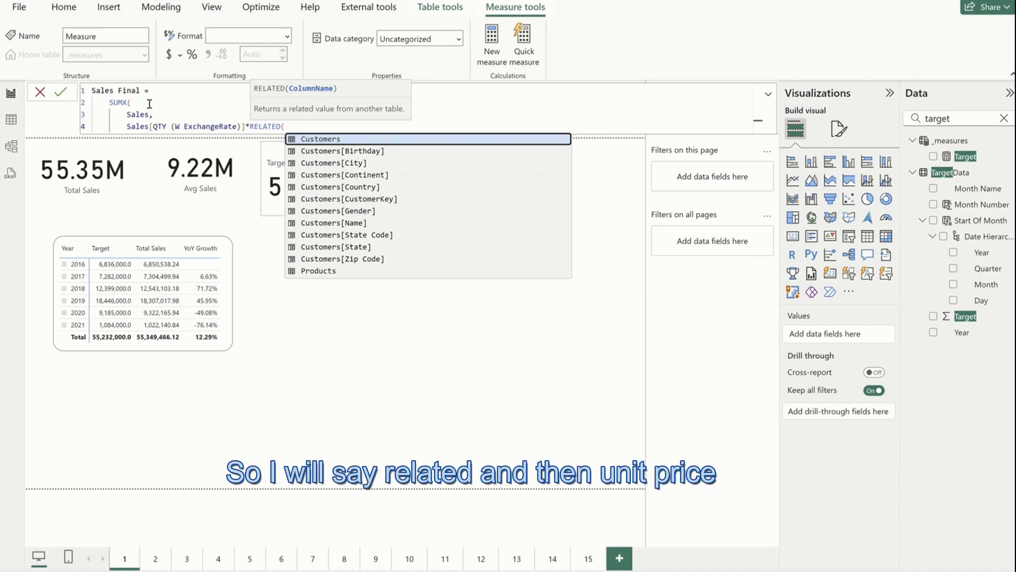
{"action": "type", "text": "unit"}
{"action": "key", "text": "Down"}
{"action": "key", "text": "Tab"}
{"action": "type", "text": ")"}
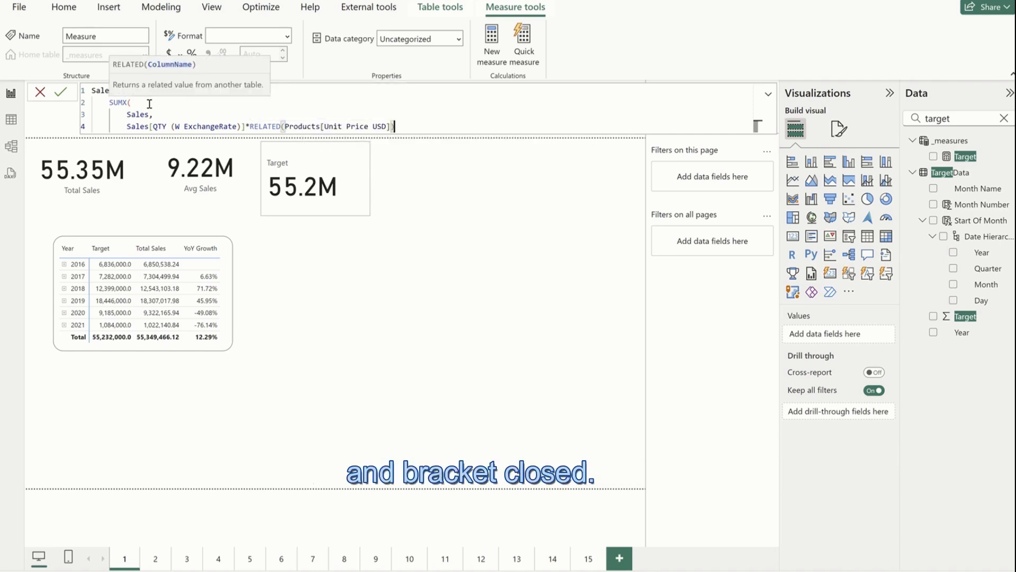
{"action": "key", "text": "Return"}
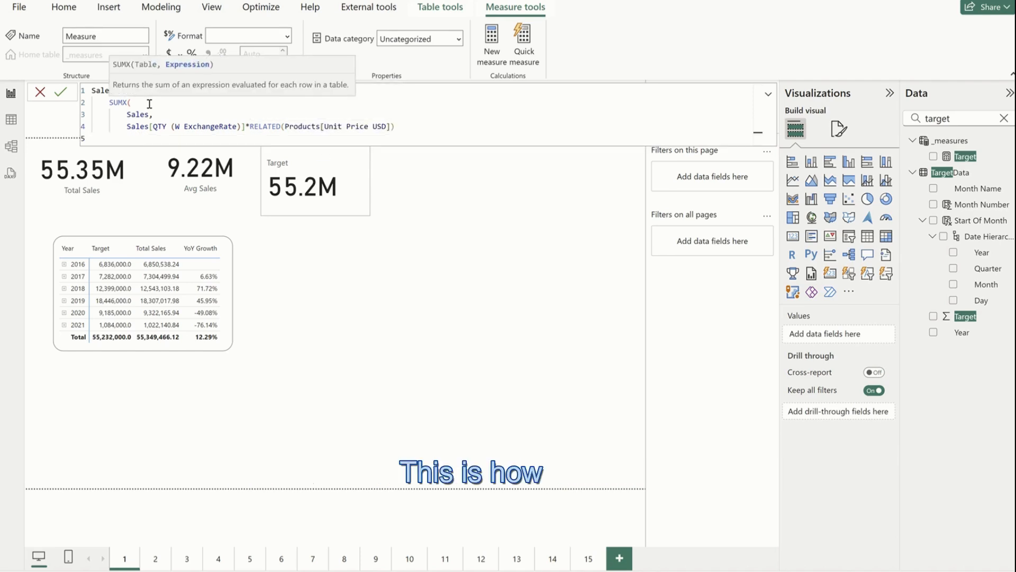
{"action": "type", "text": ")"}
{"action": "left_click_drag", "start_coordinate": [127, 126], "coordinate": [377, 126]}
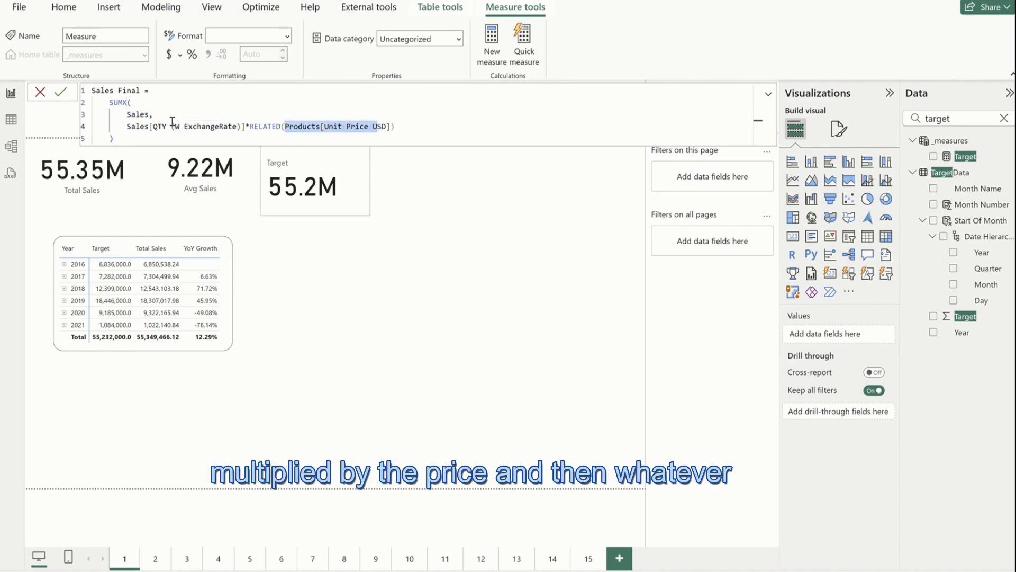
{"action": "left_click", "coordinate": [124, 141]}
{"action": "left_click", "coordinate": [60, 93]}
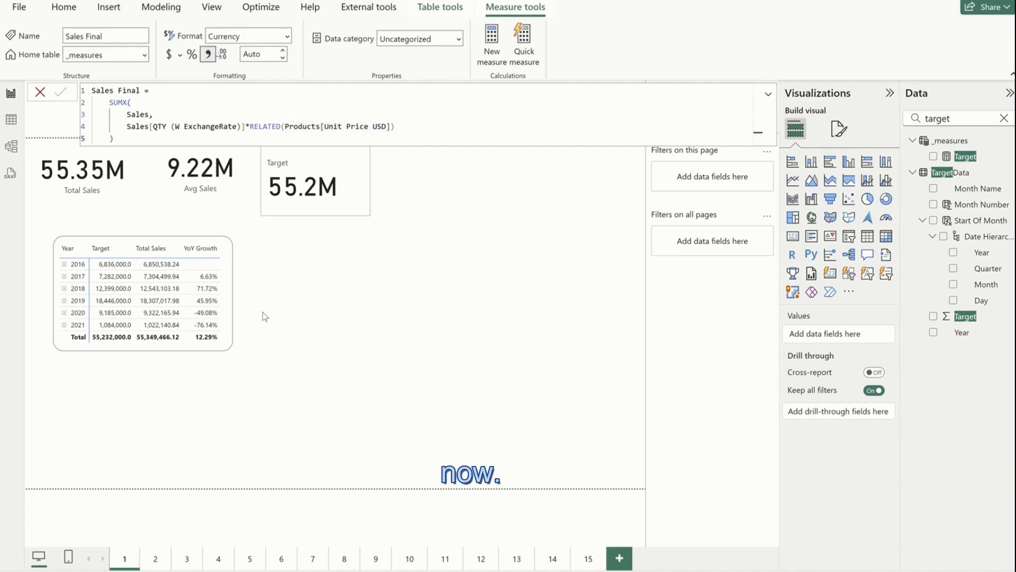
Step: Duplicate the yearly matrix beside the original and reduce the copy's values to the Target measure only
{"action": "left_click", "coordinate": [230, 314]}
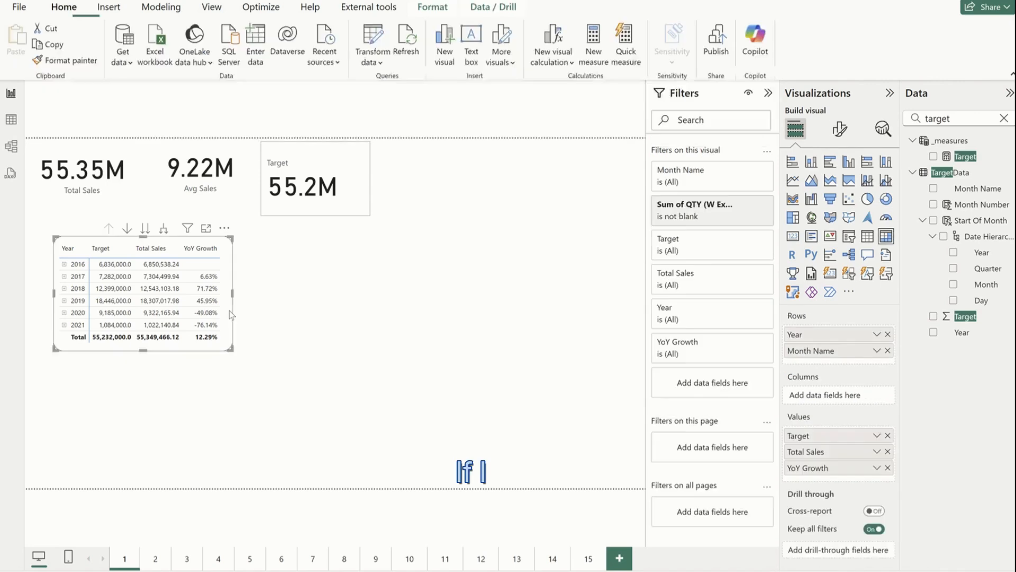
{"action": "key", "text": "ctrl+c"}
{"action": "key", "text": "ctrl+v"}
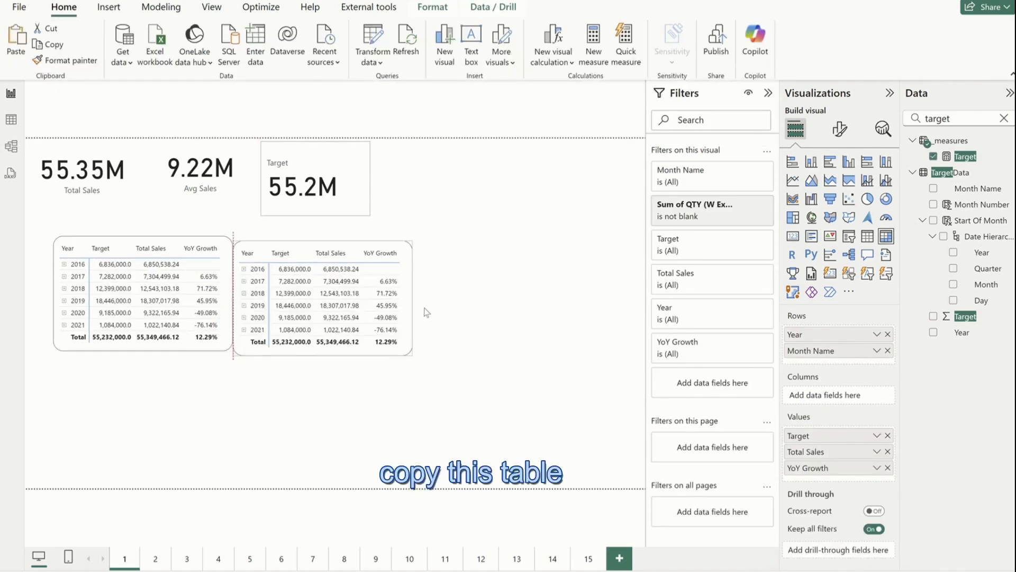
{"action": "left_click", "coordinate": [887, 451]}
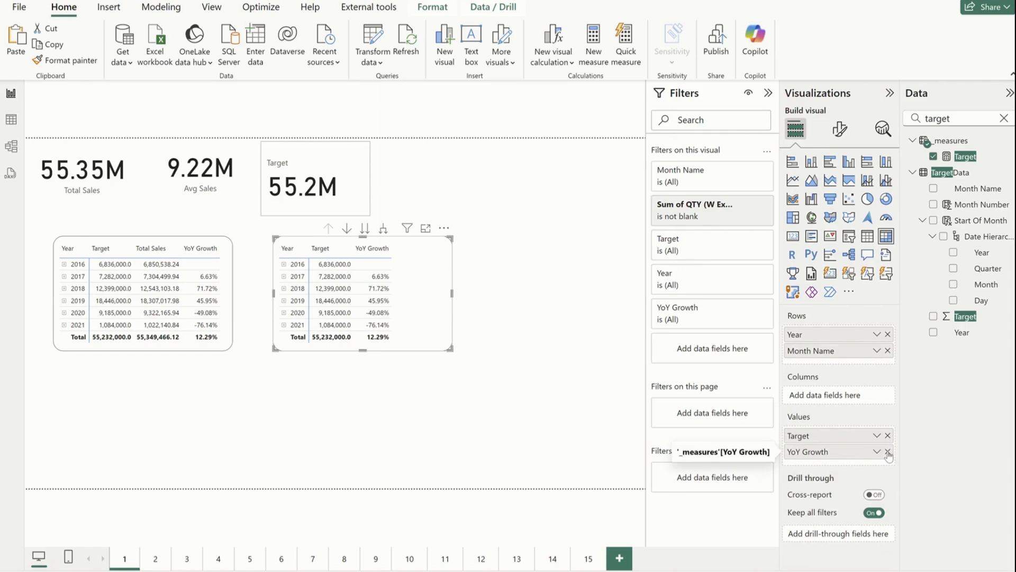
{"action": "left_click", "coordinate": [888, 451]}
{"action": "left_click", "coordinate": [887, 435]}
{"action": "left_click_drag", "start_coordinate": [965, 157], "coordinate": [836, 435]}
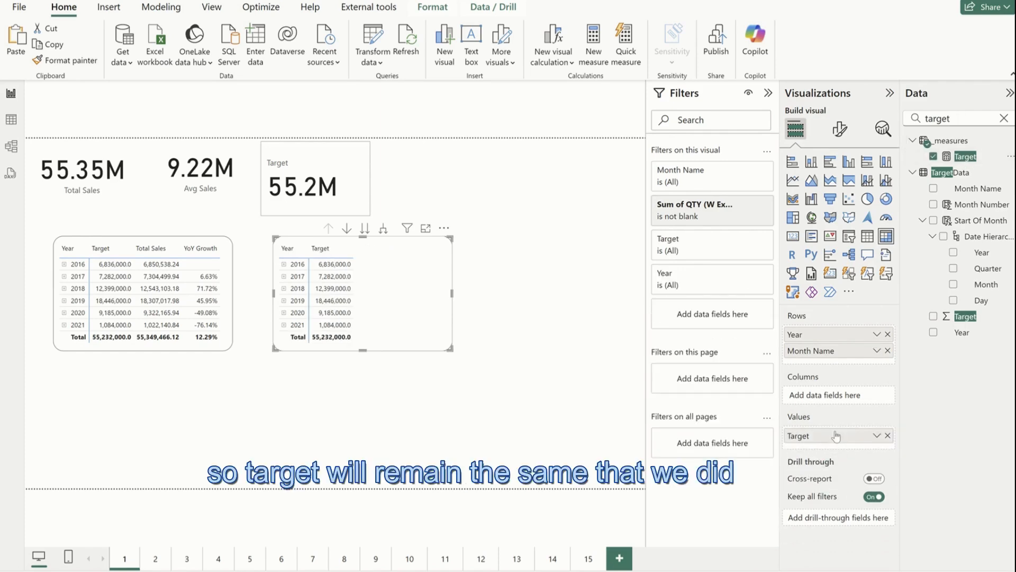
Step: Find the Sales Final measure and add it to the copied matrix's values below Target
{"action": "double_click", "coordinate": [953, 121]}
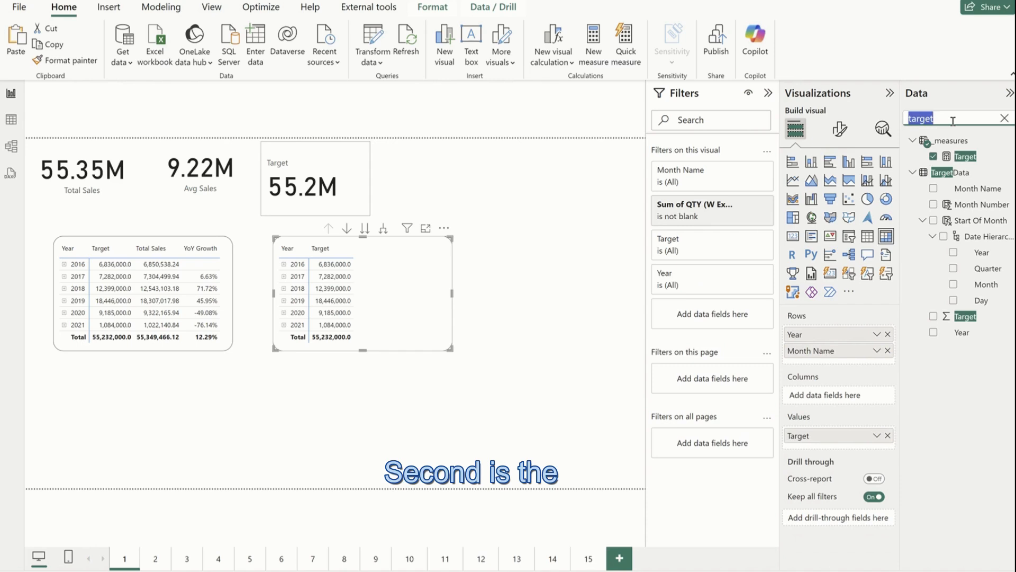
{"action": "type", "text": "sales d"}
{"action": "key", "text": "BackSpace"}
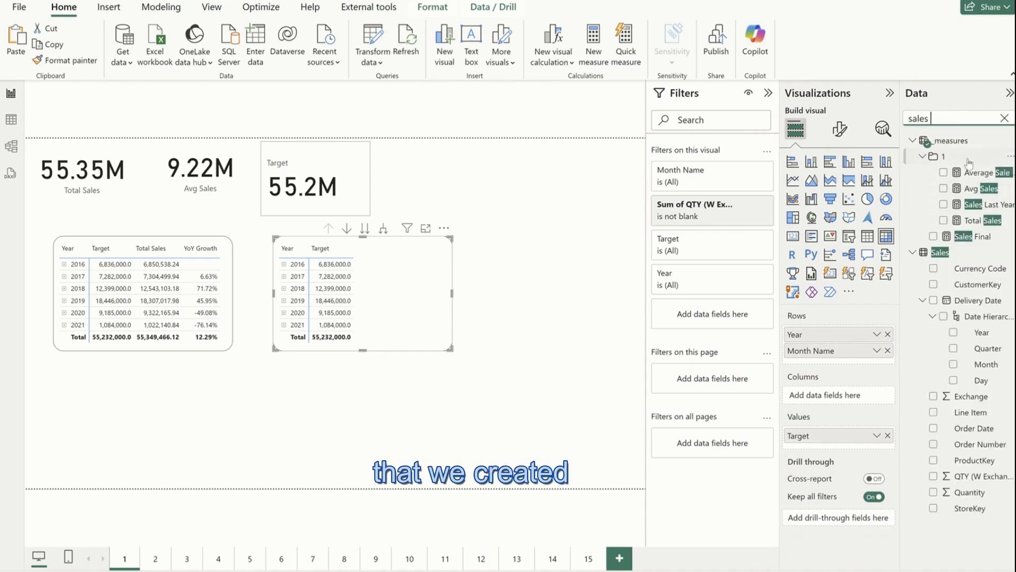
{"action": "type", "text": "f"}
{"action": "left_click_drag", "start_coordinate": [978, 157], "coordinate": [868, 447]}
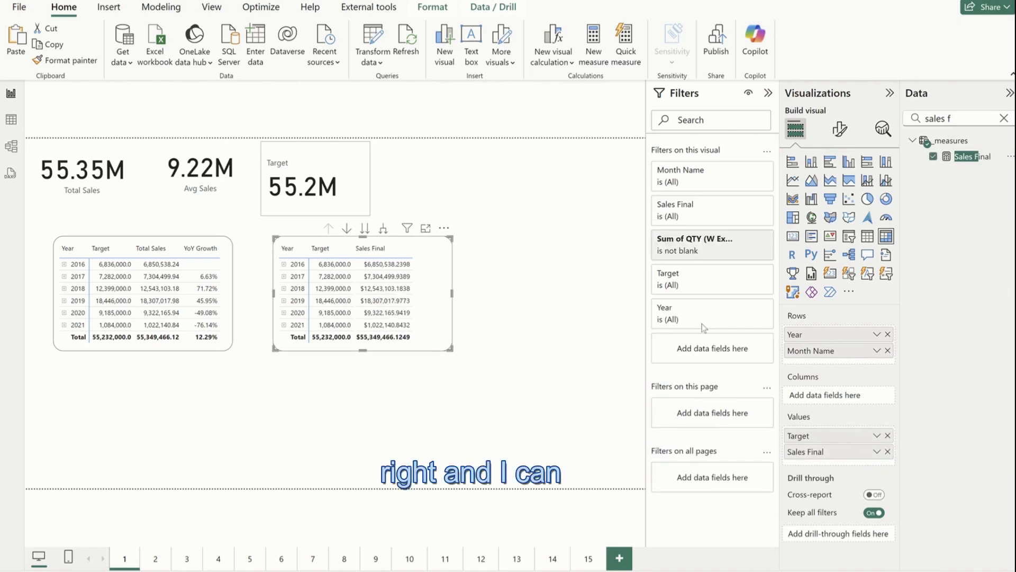
Step: Set the Sales Final measure to show 0 decimal places
{"action": "left_click", "coordinate": [962, 157]}
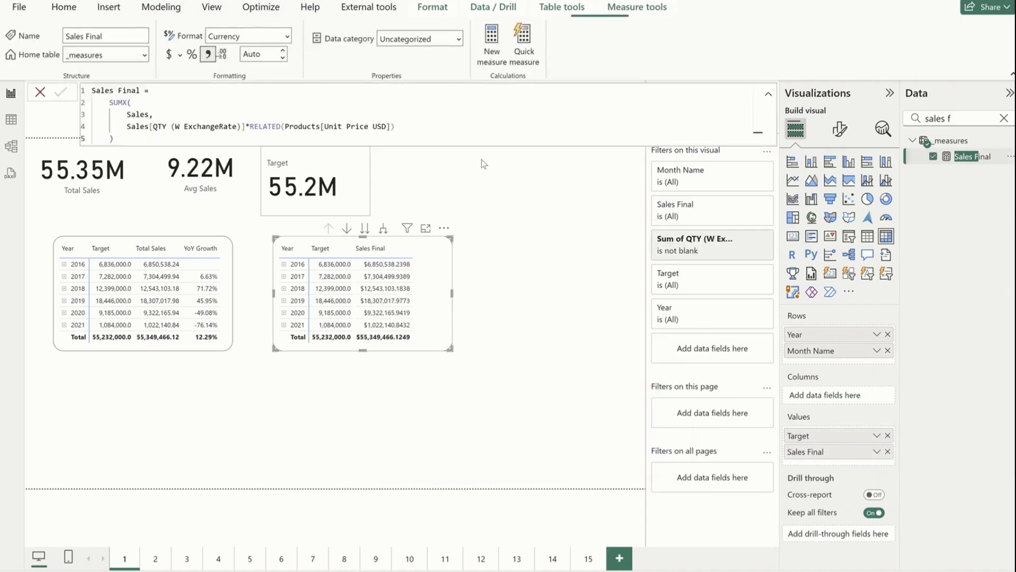
{"action": "left_click", "coordinate": [268, 56]}
{"action": "left_click", "coordinate": [267, 57]}
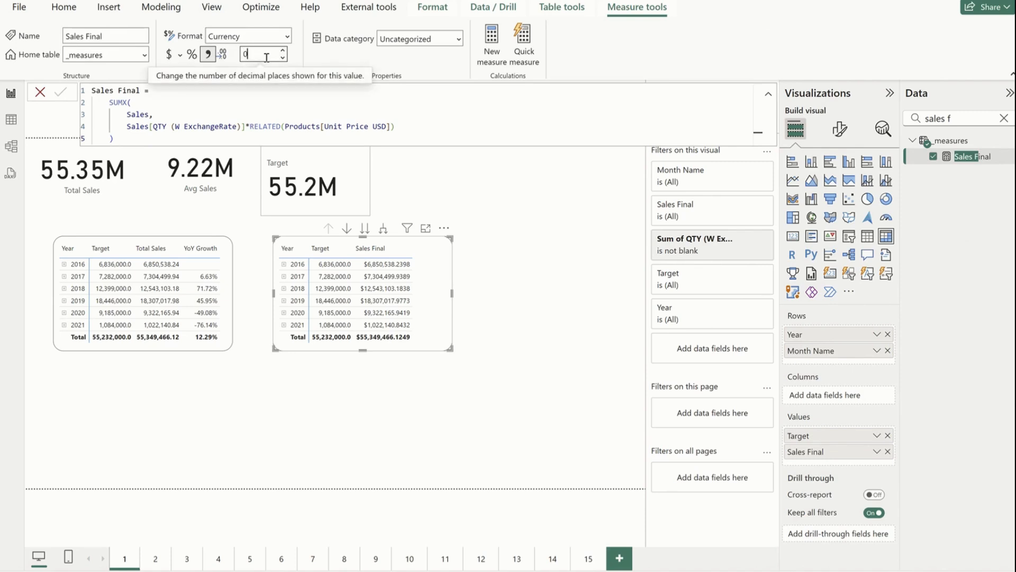
{"action": "type", "text": "0"}
{"action": "key", "text": "Return"}
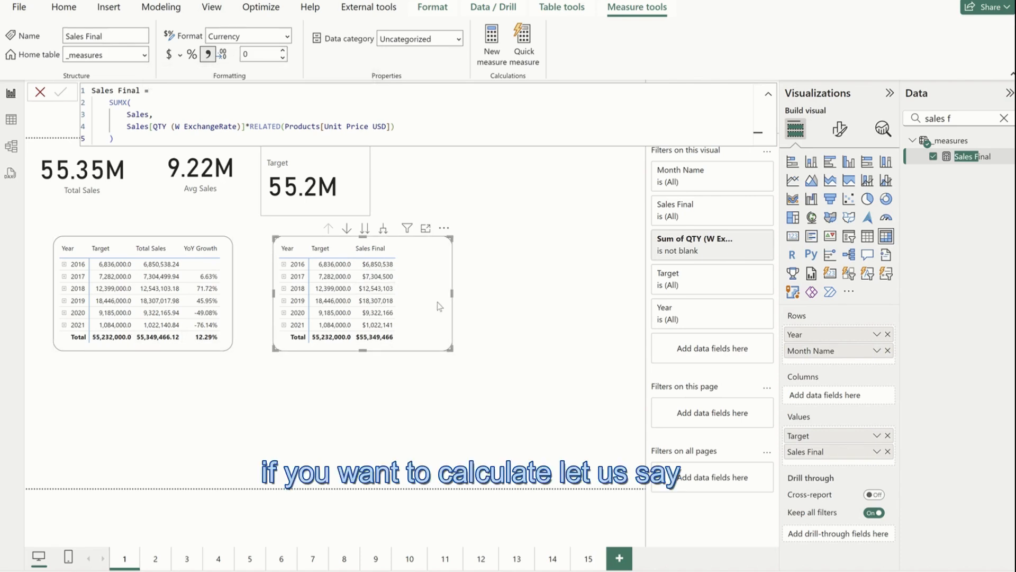
Step: Create a measure in the _measures table with the formula Difference = [Target]-[Sales Final]
{"action": "left_click", "coordinate": [1004, 120]}
{"action": "left_click", "coordinate": [1007, 141]}
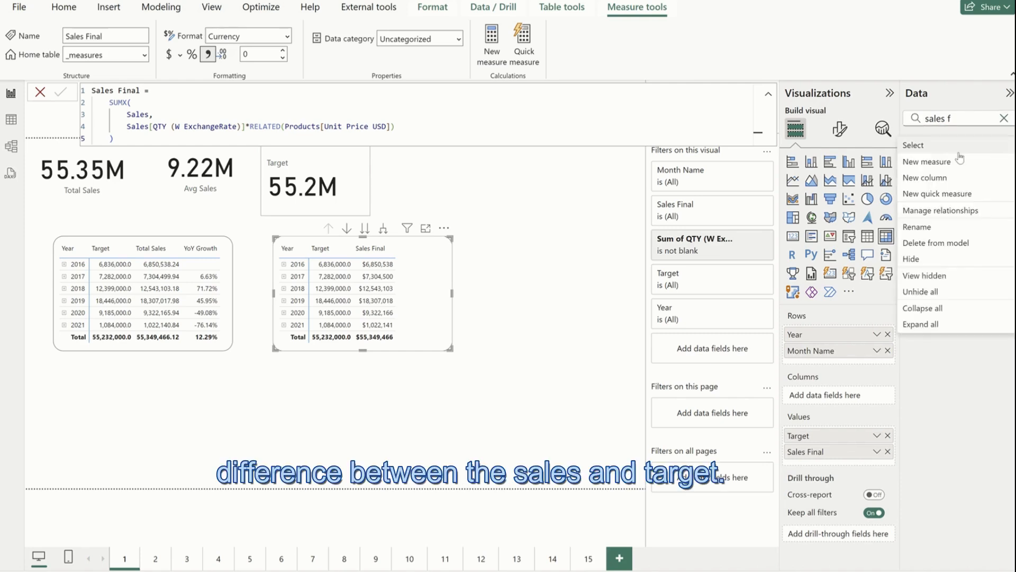
{"action": "left_click", "coordinate": [952, 162]}
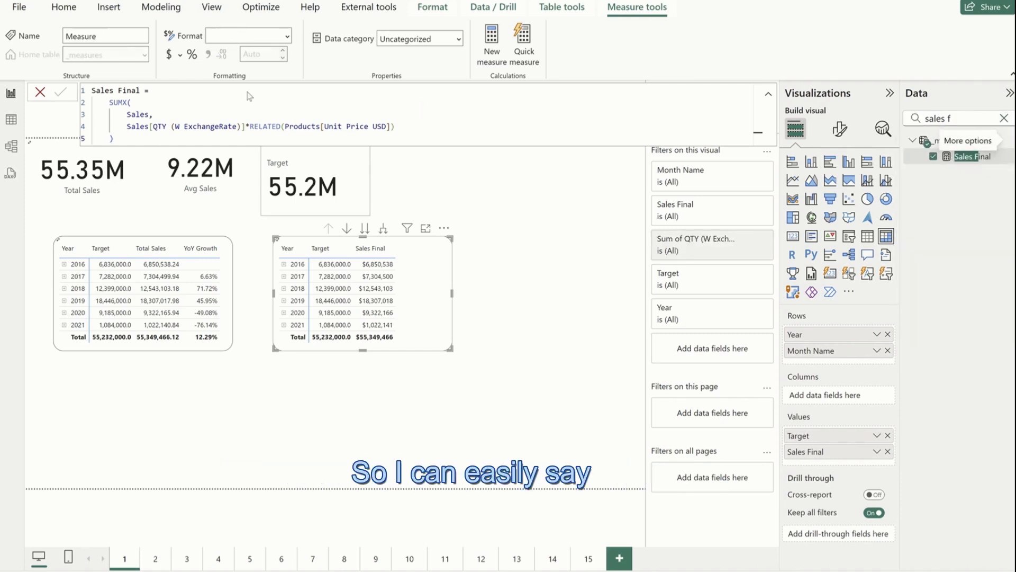
{"action": "type", "text": "D"}
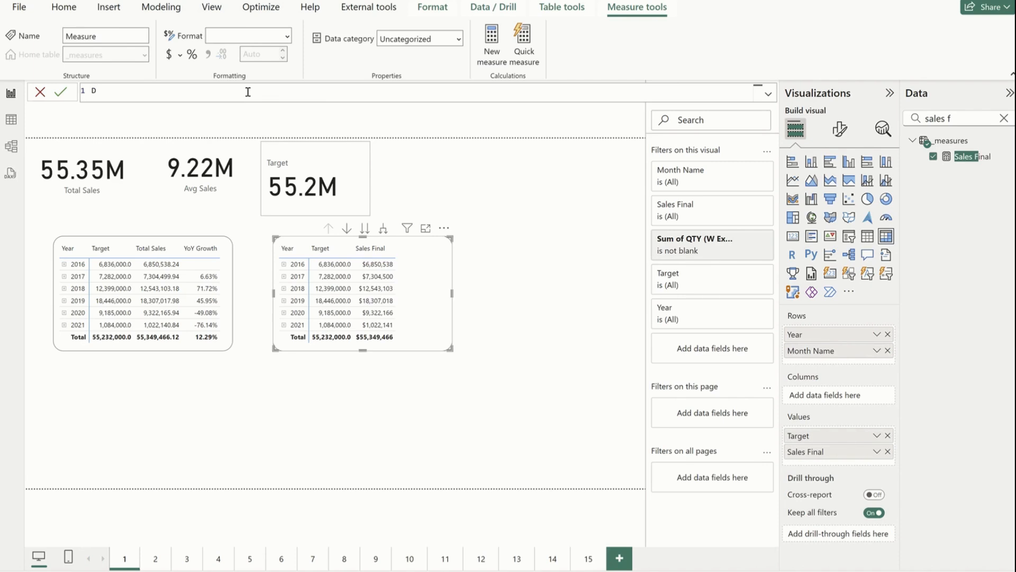
{"action": "type", "text": "ifference"}
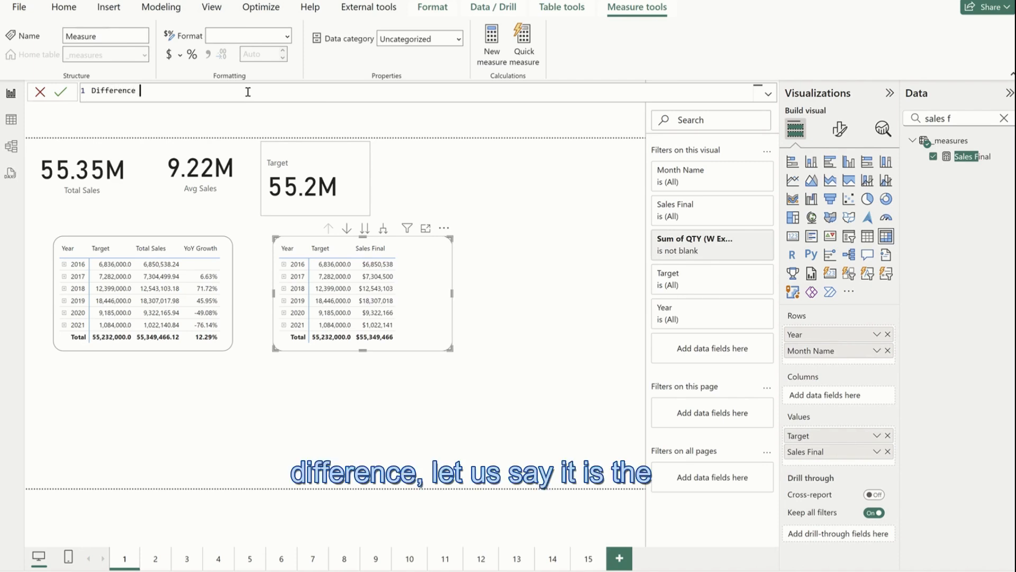
{"action": "type", "text": "target"}
{"action": "key", "text": "BackSpace"}
{"action": "key", "text": "BackSpace"}
{"action": "key", "text": "Tab"}
{"action": "type", "text": "-sales f"}
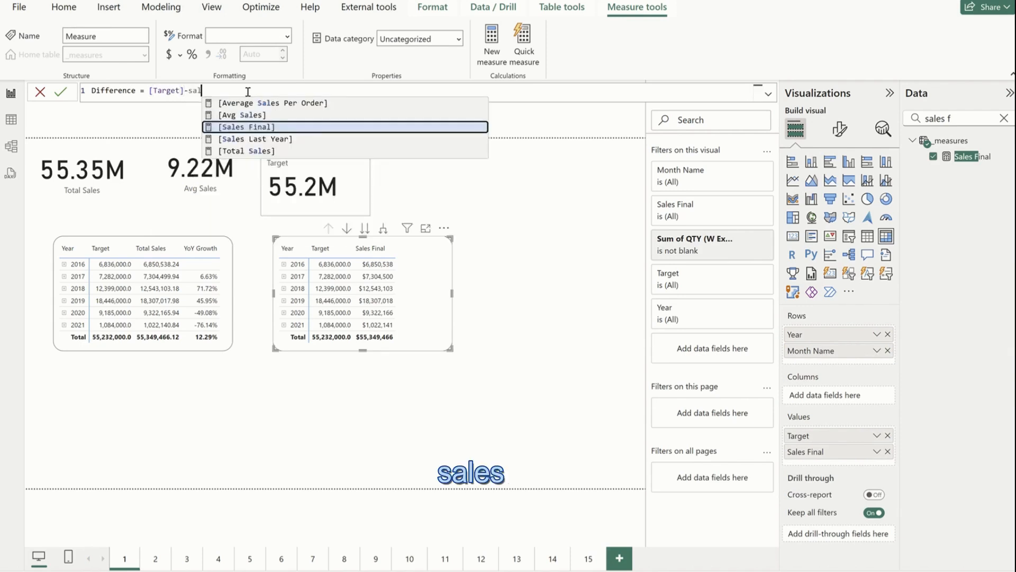
{"action": "key", "text": "Tab"}
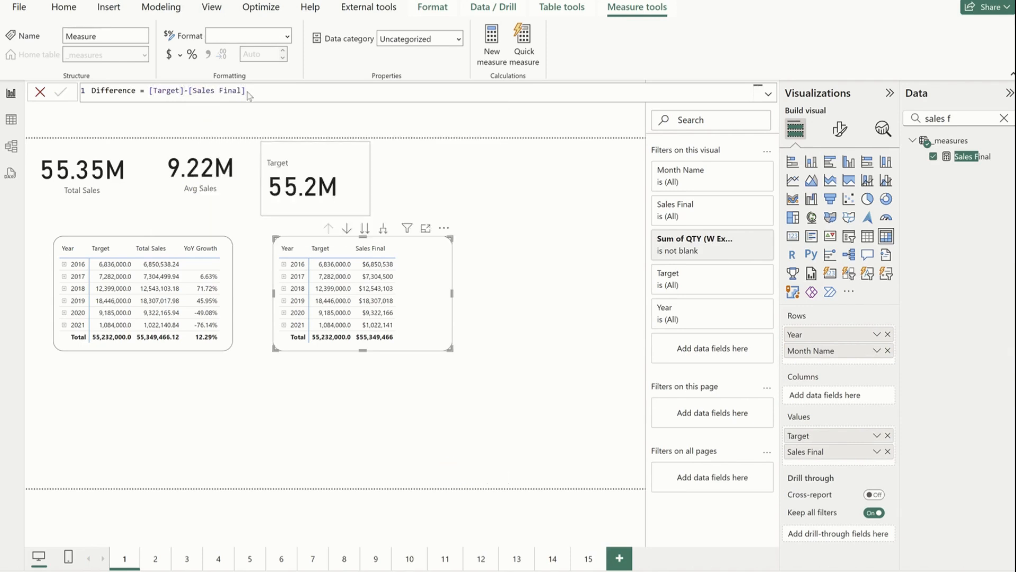
{"action": "key", "text": "Return"}
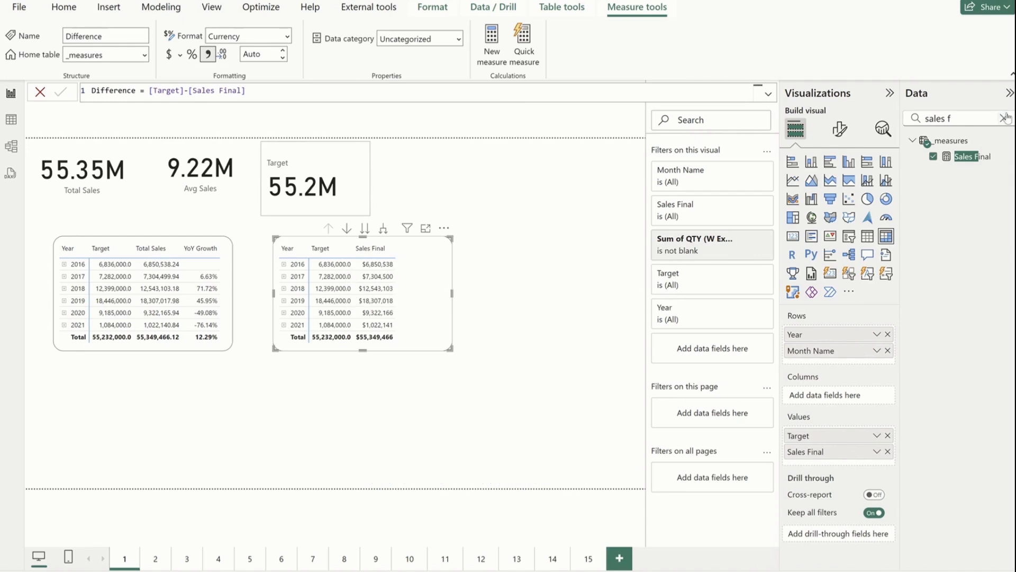
Step: Add the Difference measure to the copied matrix's values below Sales Final and enlarge the matrix slightly to fit it
{"action": "left_click", "coordinate": [1004, 118]}
{"action": "type", "text": "differ"}
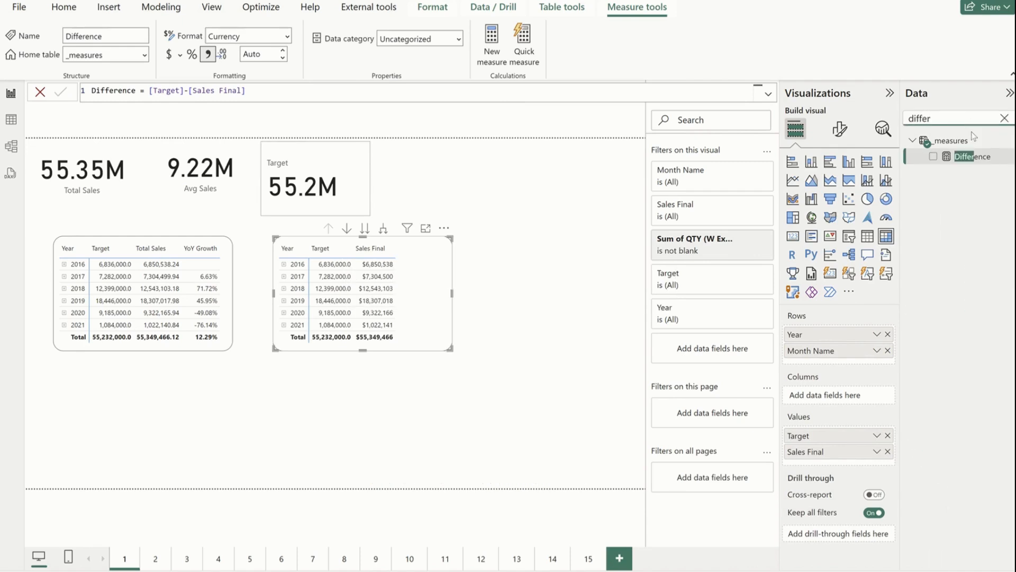
{"action": "left_click_drag", "start_coordinate": [973, 157], "coordinate": [865, 463]}
{"action": "left_click_drag", "start_coordinate": [450, 350], "coordinate": [469, 358]}
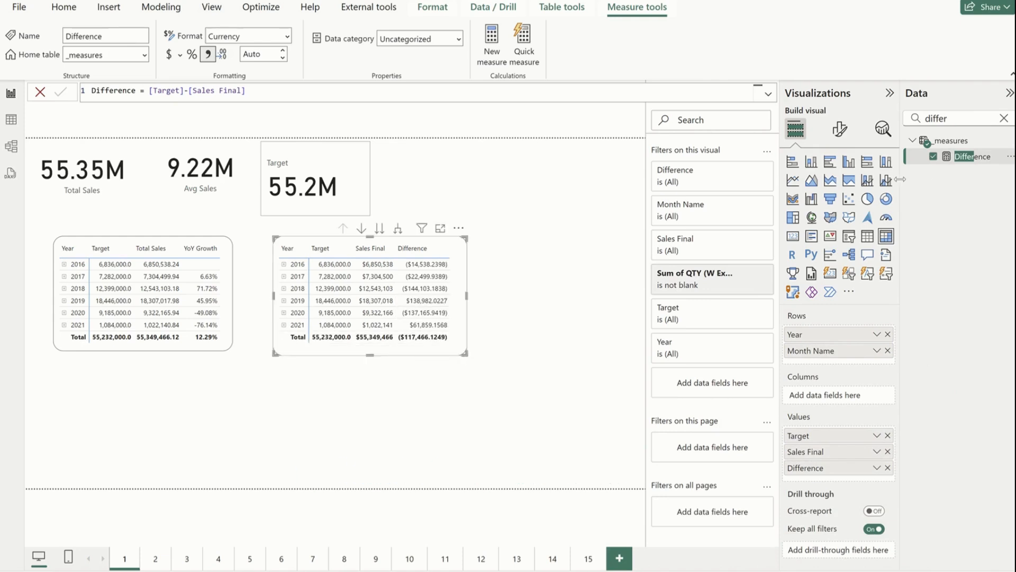
Step: Set the Difference measure to show 0 decimal places
{"action": "left_click", "coordinate": [258, 53]}
{"action": "type", "text": "0"}
{"action": "key", "text": "Return"}
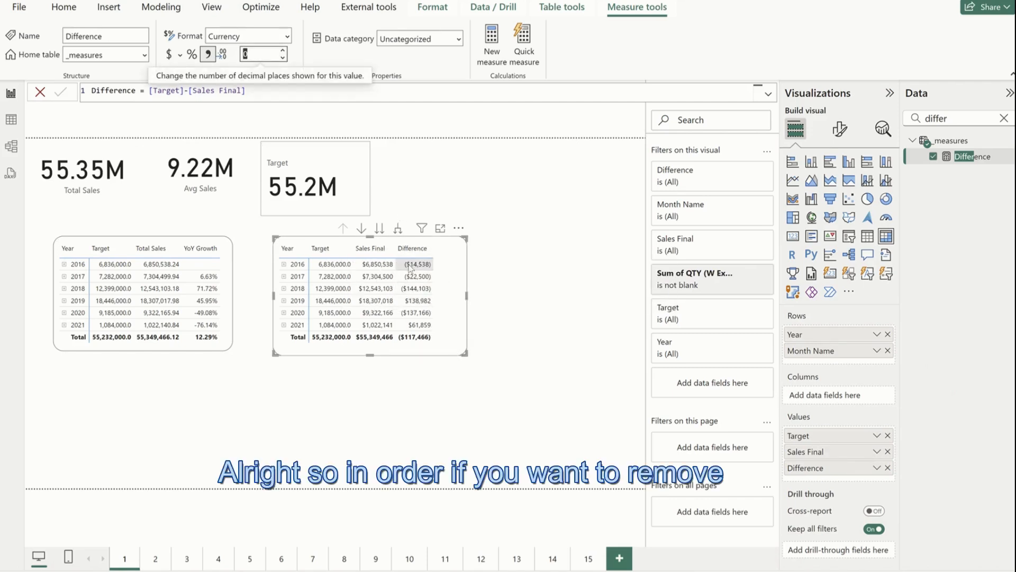
Step: In Model view, set the Difference measure's format to General and check the effect on the report matrix
{"action": "left_click", "coordinate": [16, 151]}
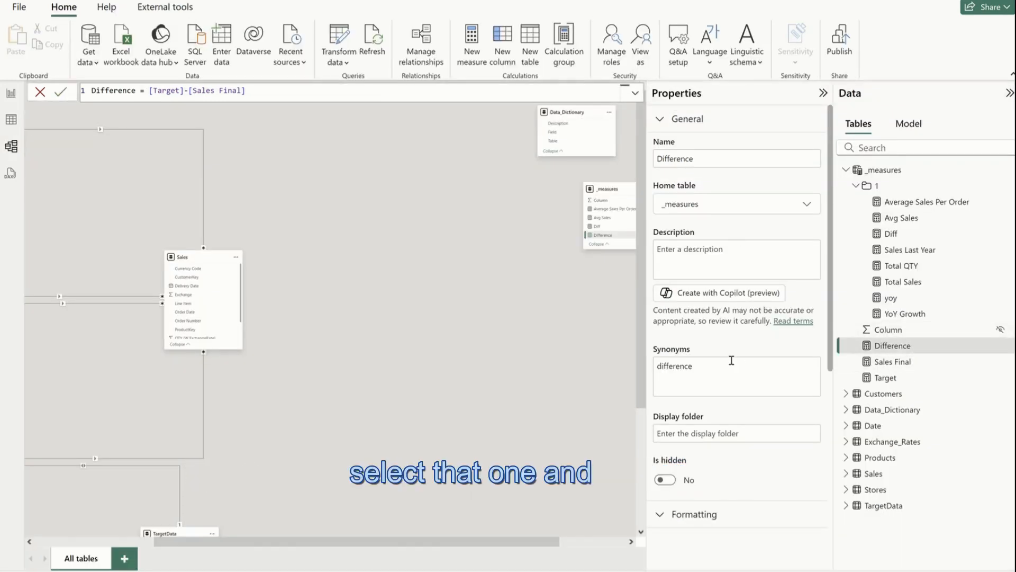
{"action": "scroll", "coordinate": [731, 360], "scroll_direction": "down", "scroll_amount": 5}
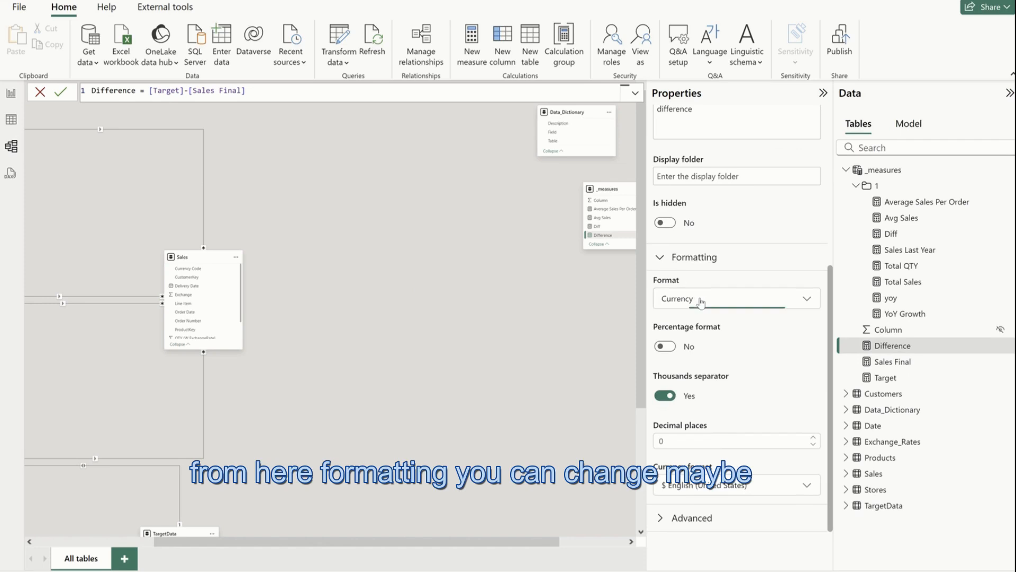
{"action": "left_click", "coordinate": [701, 300]}
{"action": "left_click", "coordinate": [704, 318]}
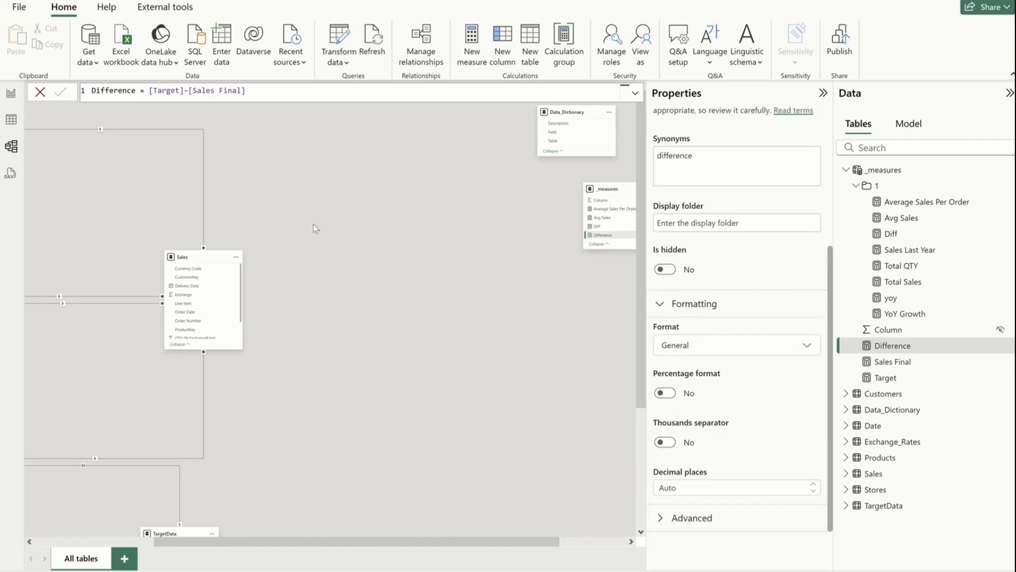
{"action": "left_click", "coordinate": [11, 94]}
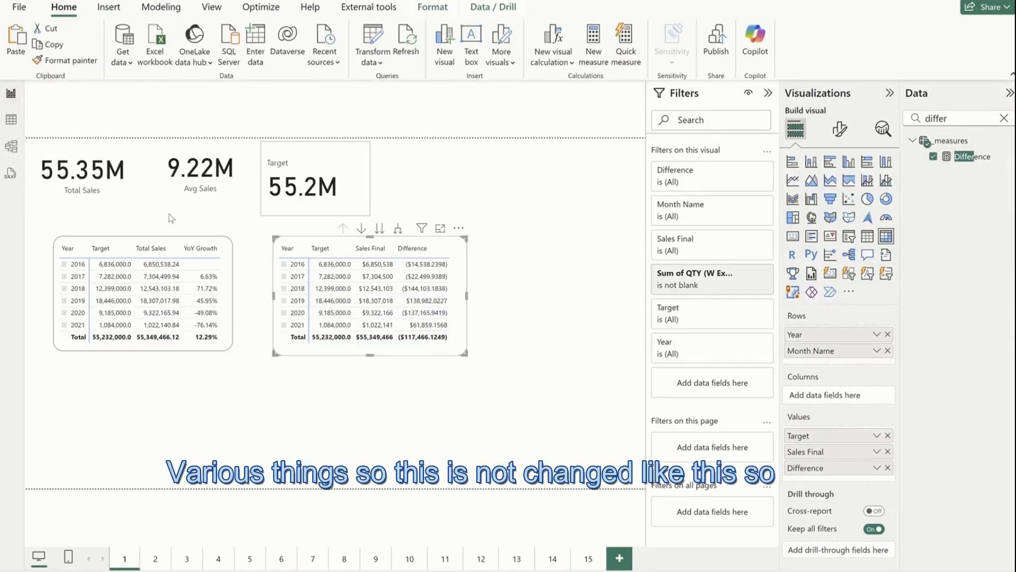
Step: In Model view, format the Difference measure as a decimal number with a thousands separator, and return to the report
{"action": "left_click", "coordinate": [10, 146]}
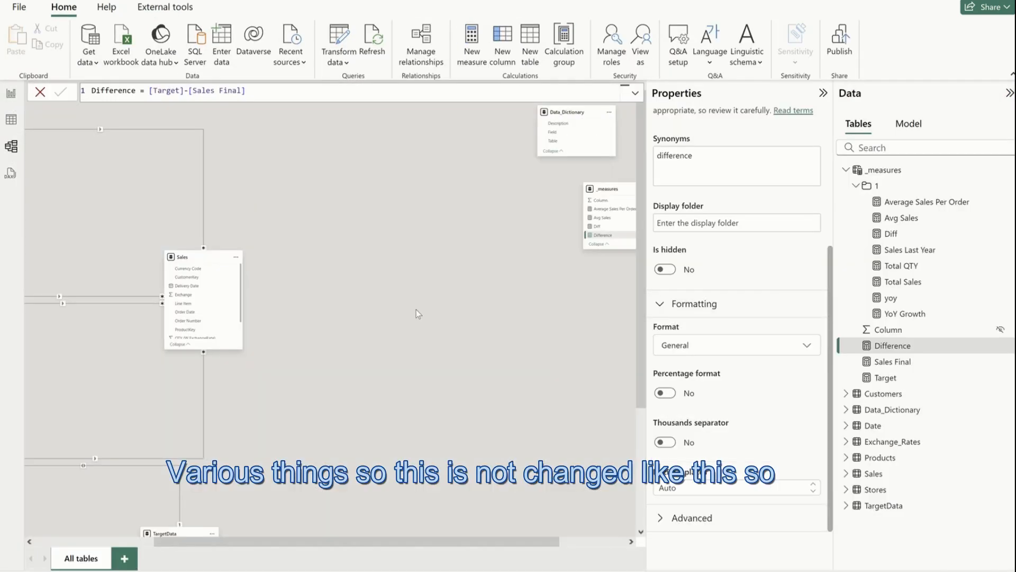
{"action": "left_click", "coordinate": [715, 518]}
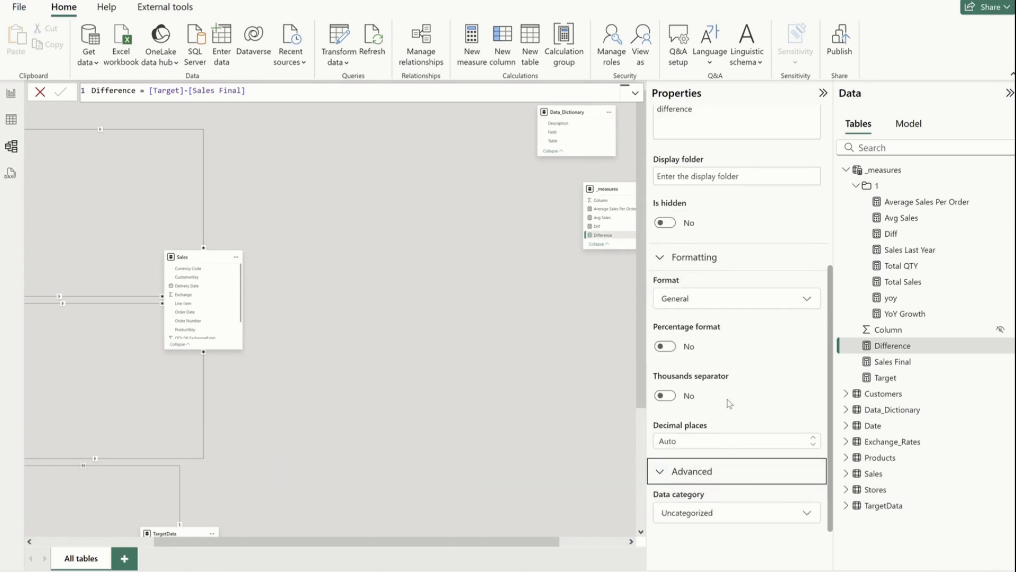
{"action": "left_click", "coordinate": [765, 513]}
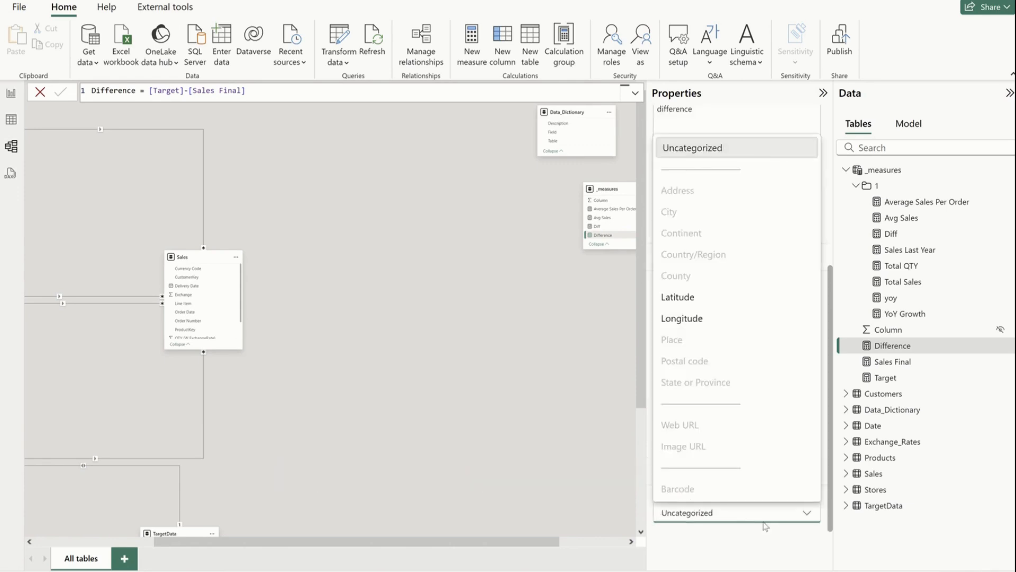
{"action": "left_click", "coordinate": [737, 517]}
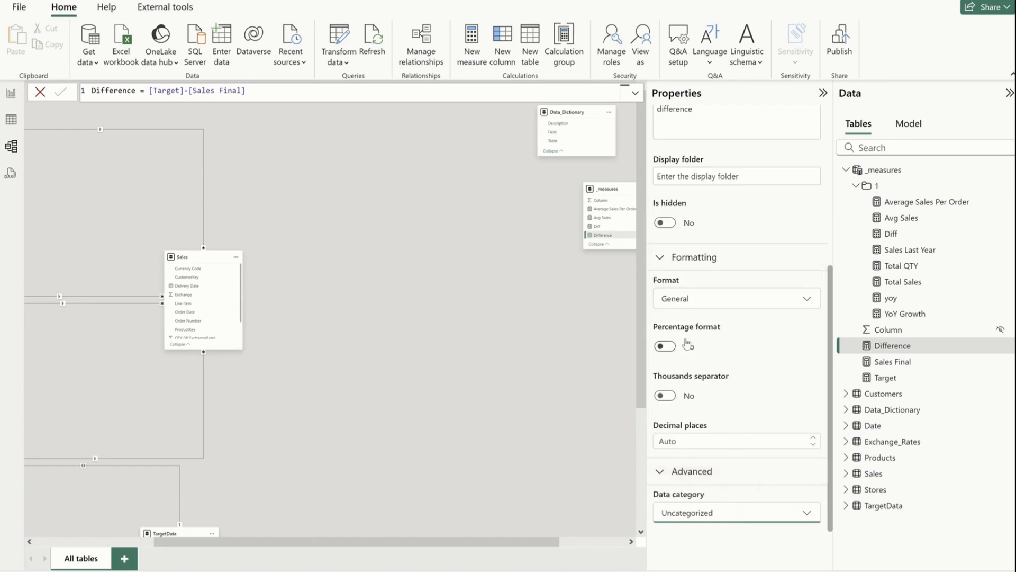
{"action": "left_click", "coordinate": [739, 308]}
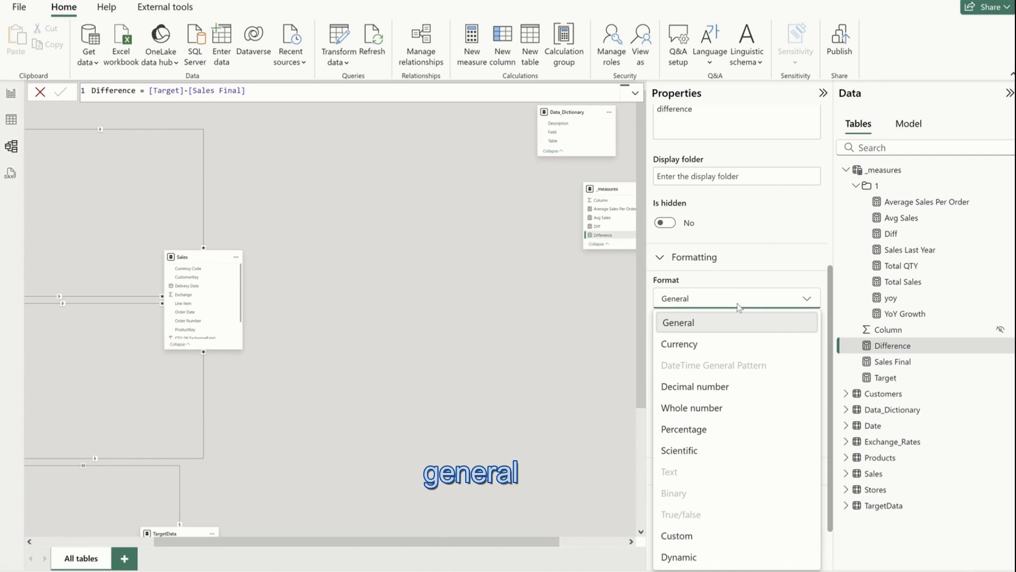
{"action": "left_click", "coordinate": [718, 386]}
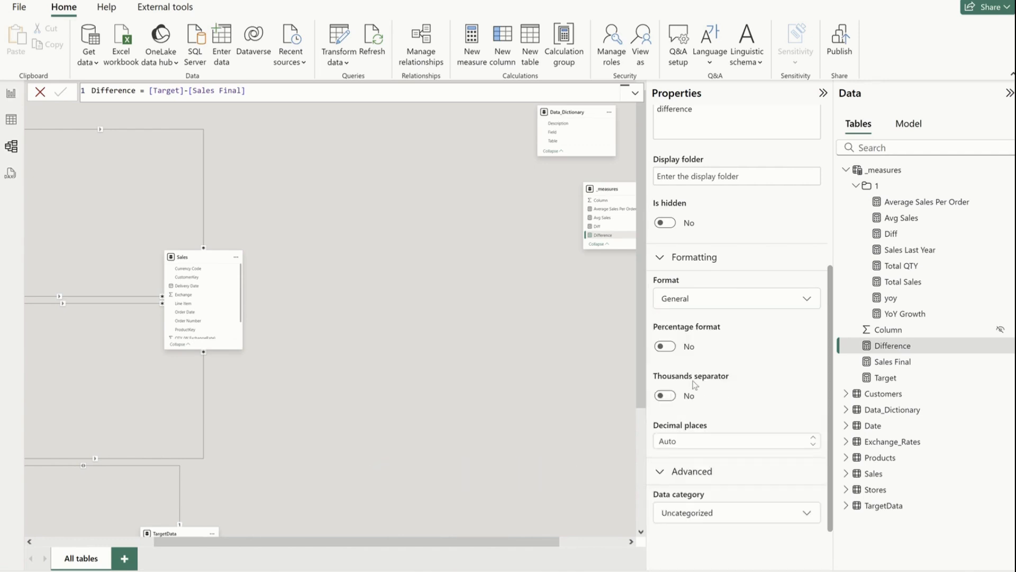
{"action": "left_click", "coordinate": [666, 397]}
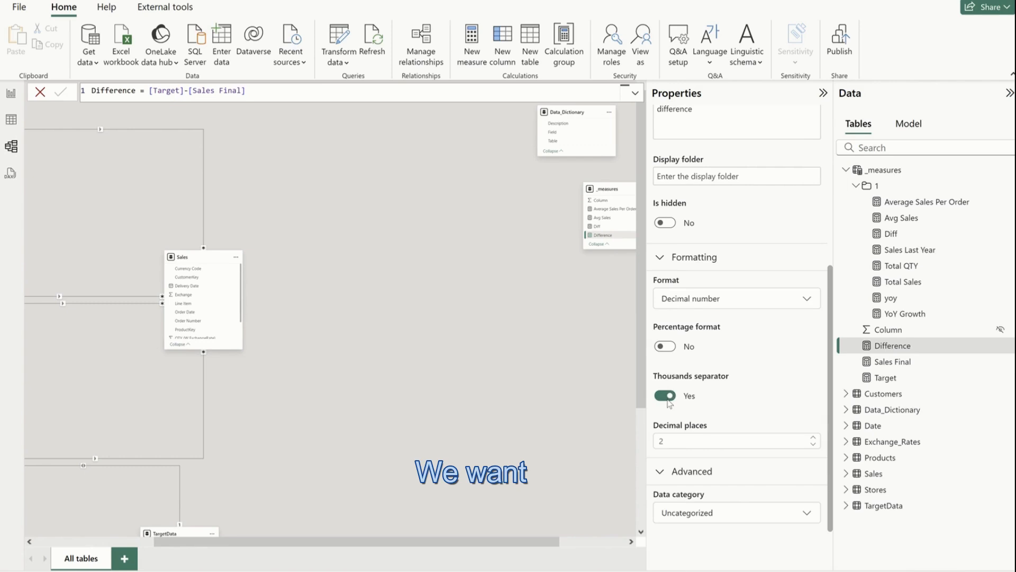
{"action": "left_click", "coordinate": [9, 102]}
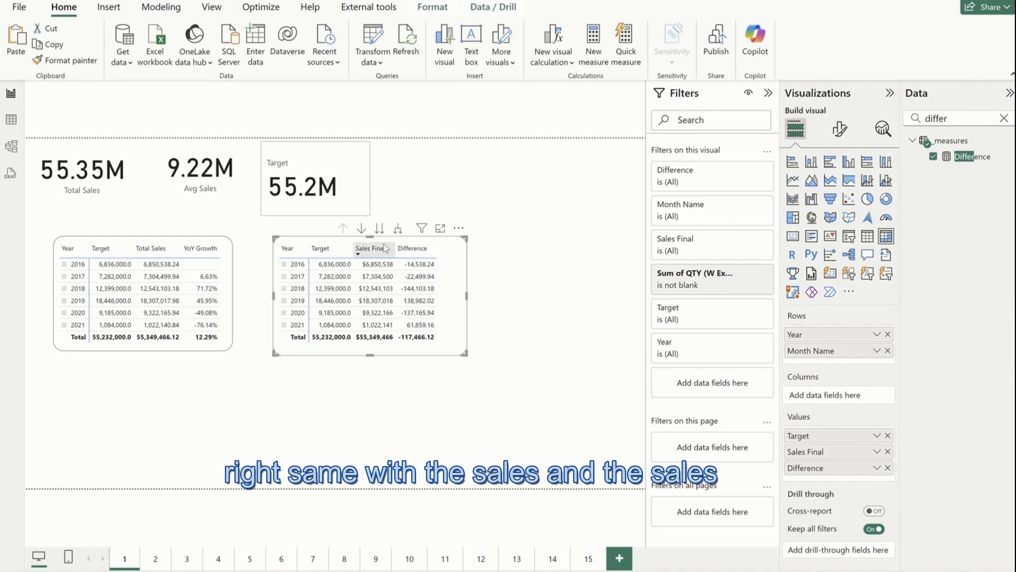
Step: In Model view, set the Sales Final measure's format to Decimal number and return to the report
{"action": "left_click", "coordinate": [10, 146]}
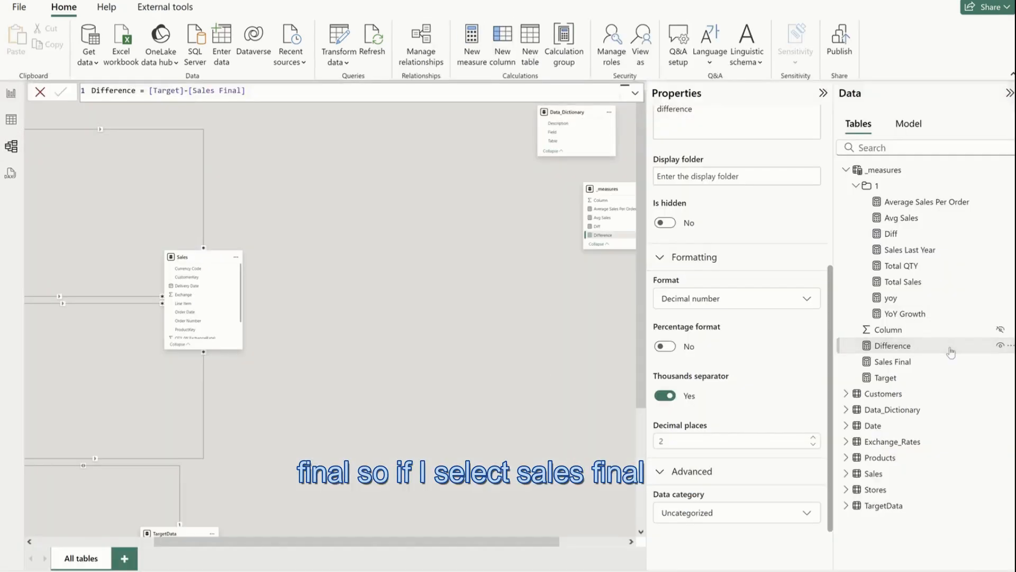
{"action": "left_click", "coordinate": [912, 363]}
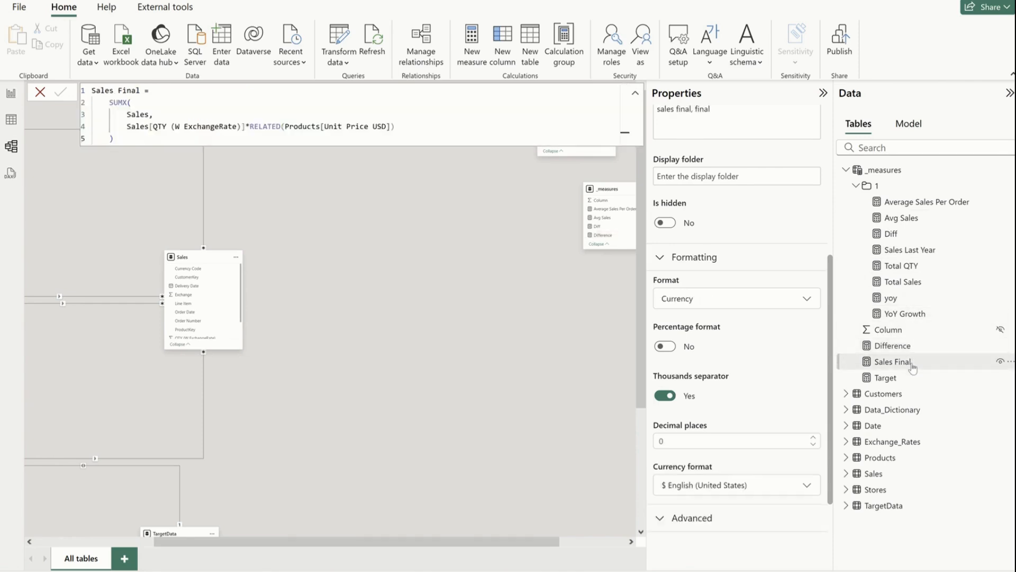
{"action": "left_click", "coordinate": [723, 296]}
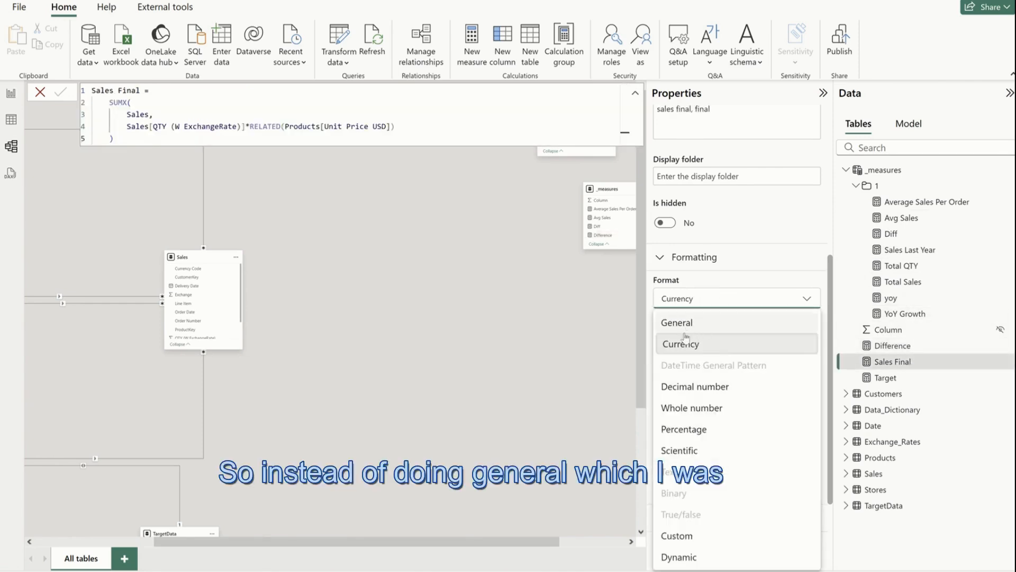
{"action": "left_click", "coordinate": [699, 387]}
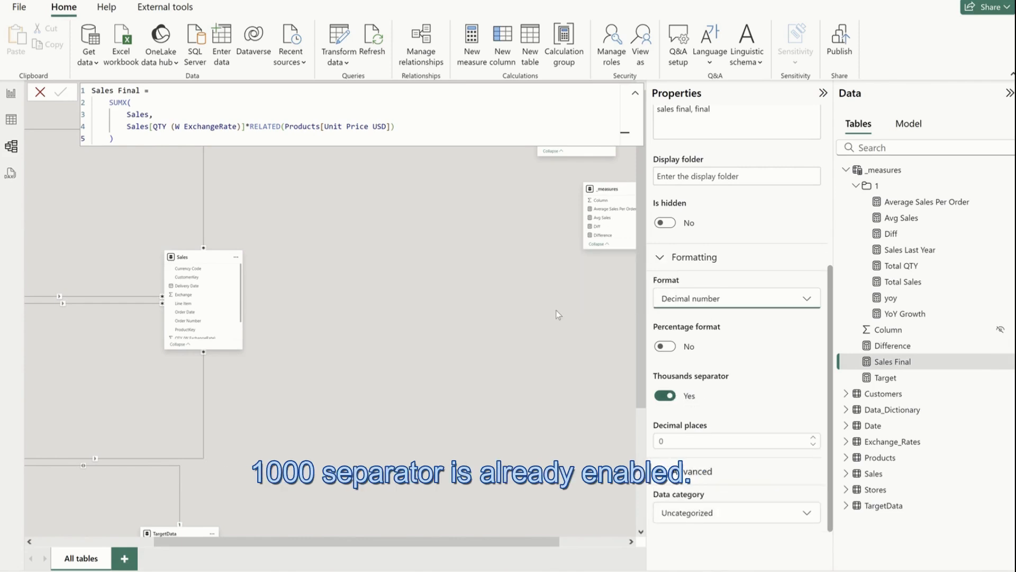
{"action": "left_click", "coordinate": [11, 93]}
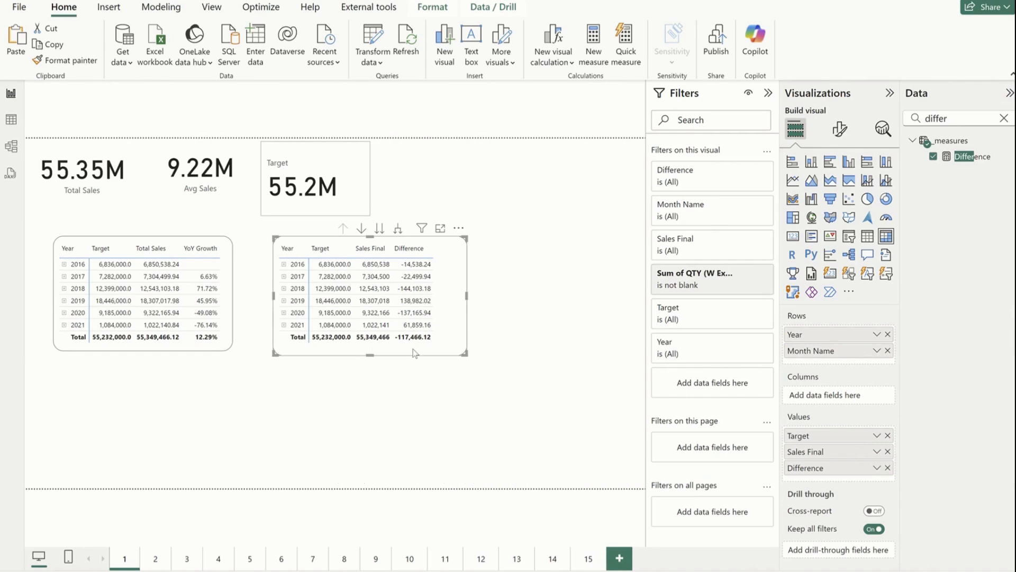
{"action": "left_click", "coordinate": [10, 146]}
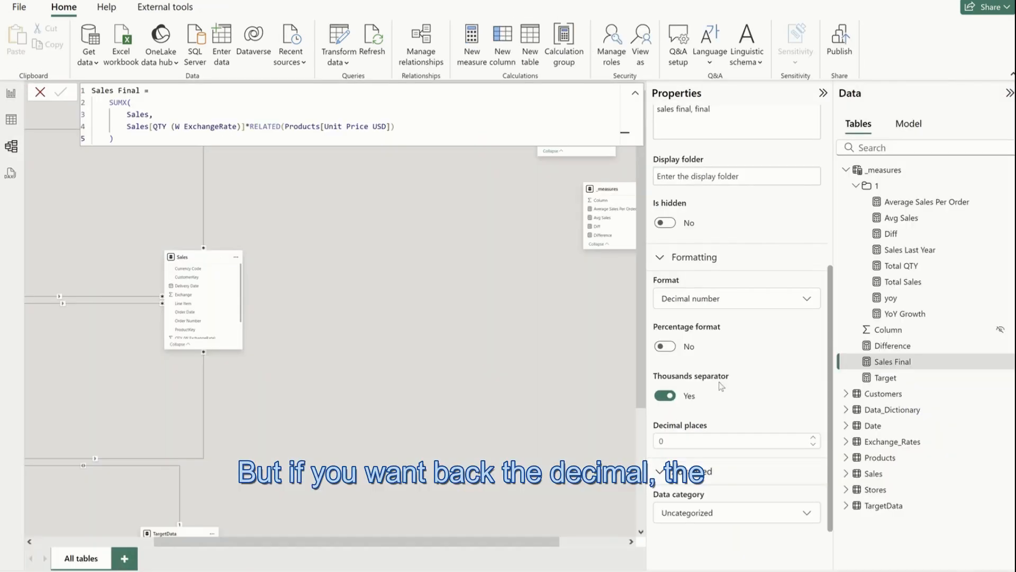
{"action": "left_click", "coordinate": [728, 298]}
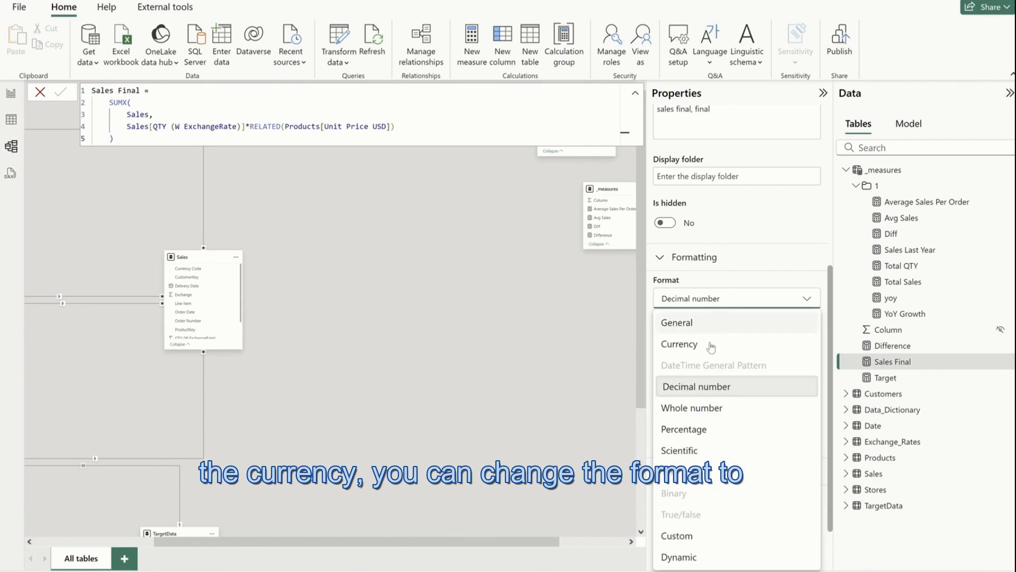
{"action": "left_click", "coordinate": [10, 93]}
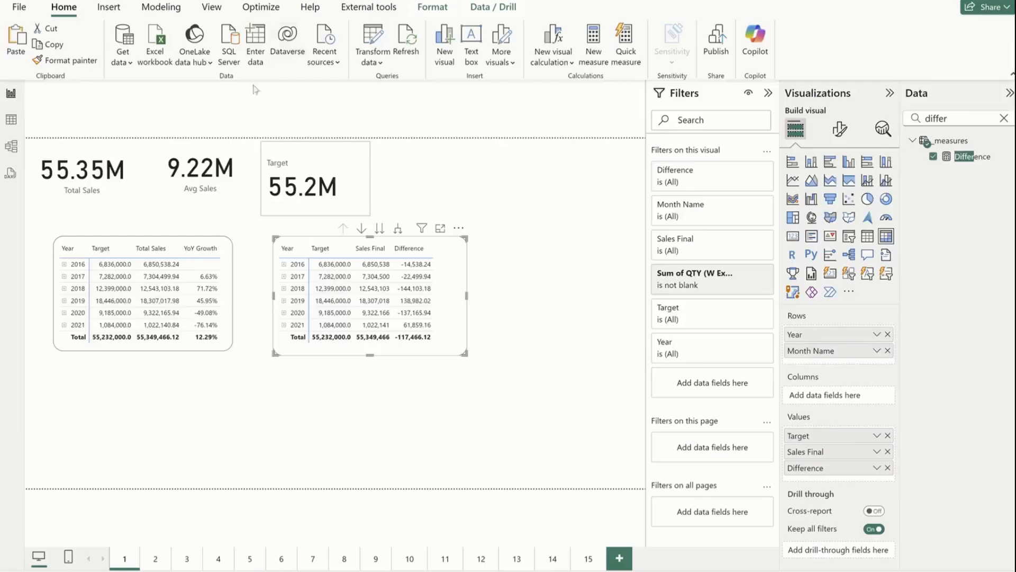
{"action": "left_click", "coordinate": [11, 94]}
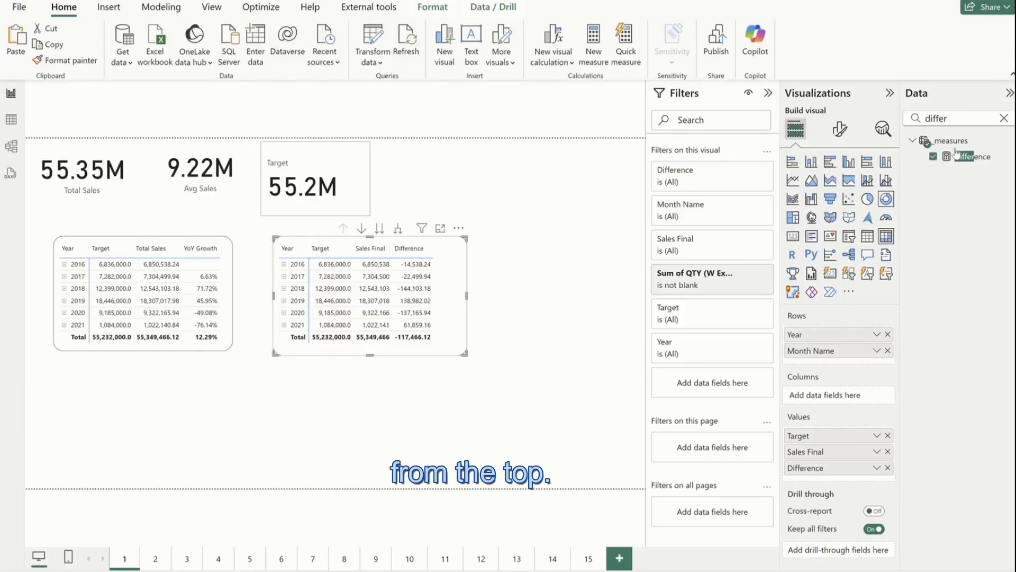
{"action": "left_click", "coordinate": [977, 159]}
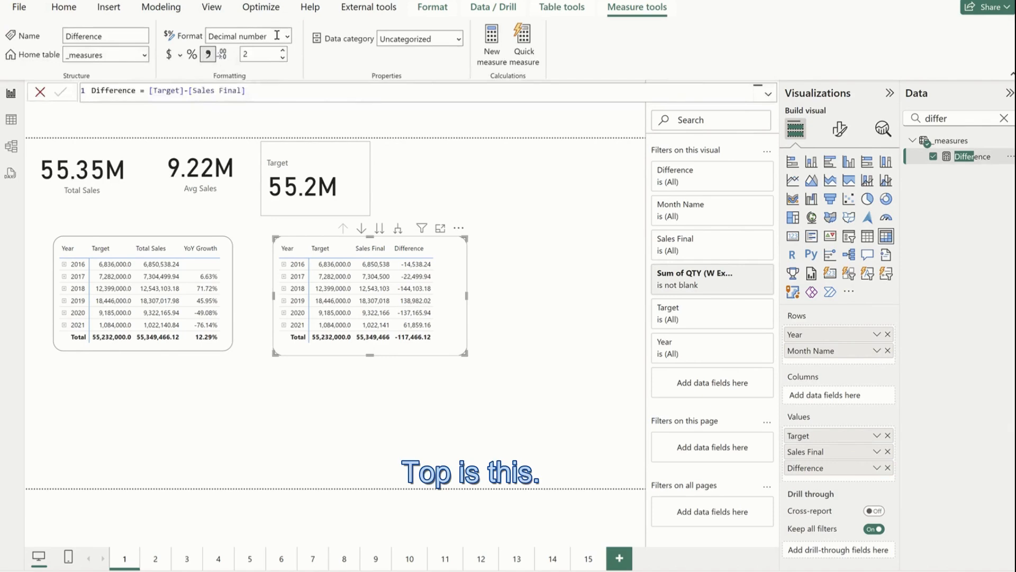
{"action": "left_click", "coordinate": [264, 36]}
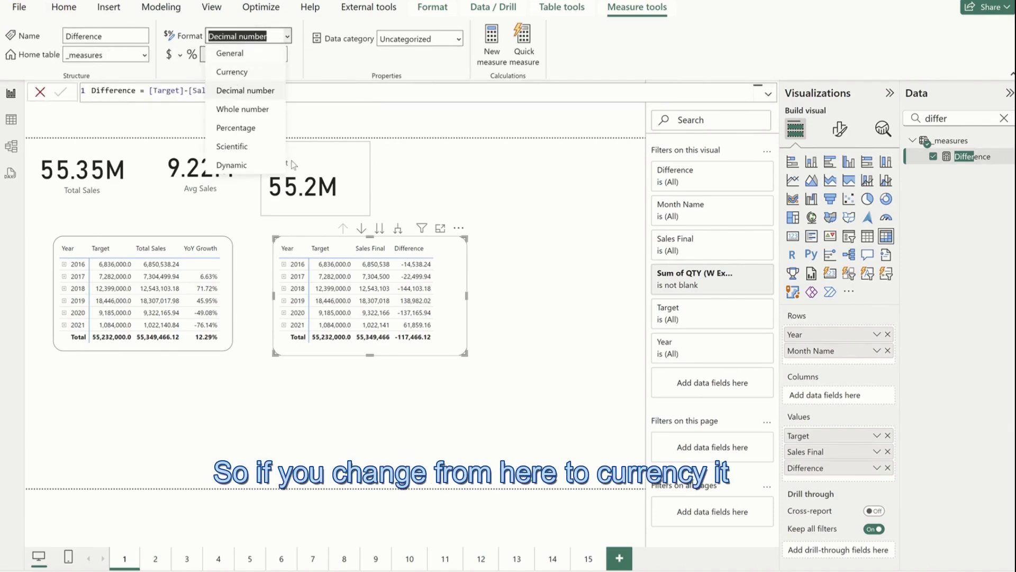
{"action": "left_click", "coordinate": [442, 354]}
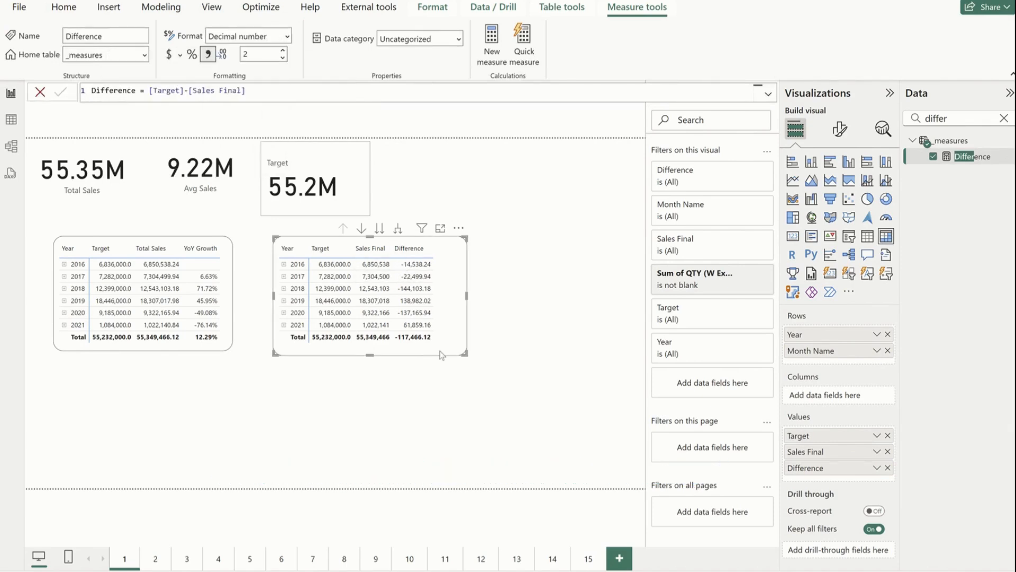
Step: Clear the field search and create a new measure in the _measures table
{"action": "double_click", "coordinate": [955, 116]}
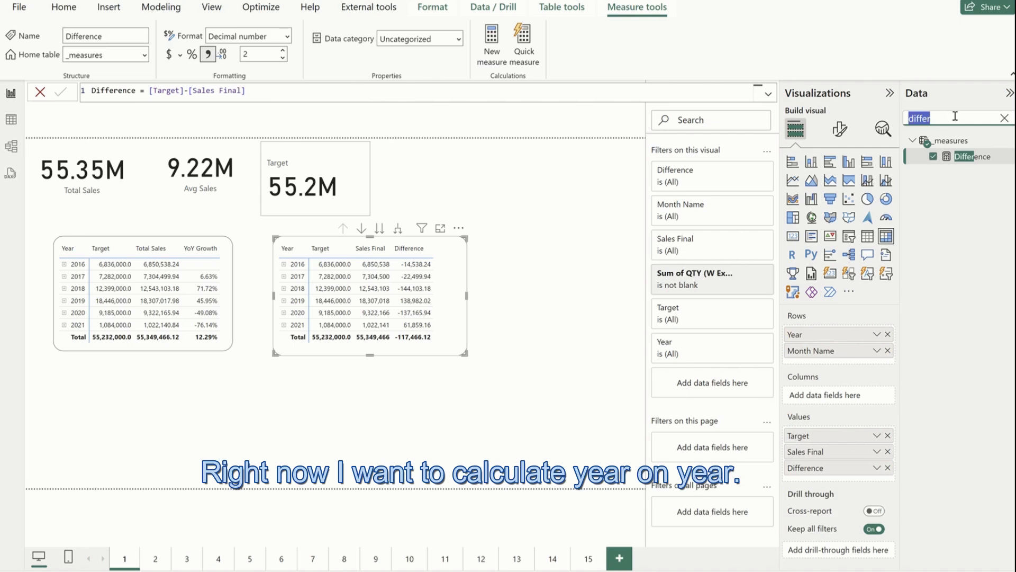
{"action": "key", "text": "BackSpace"}
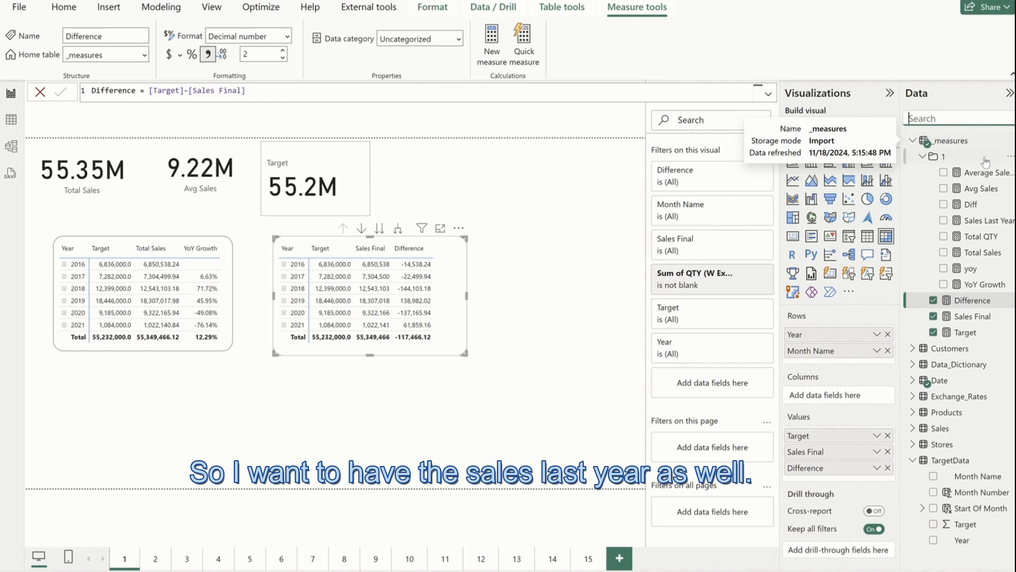
{"action": "left_click", "coordinate": [1010, 158]}
{"action": "left_click", "coordinate": [1011, 166]}
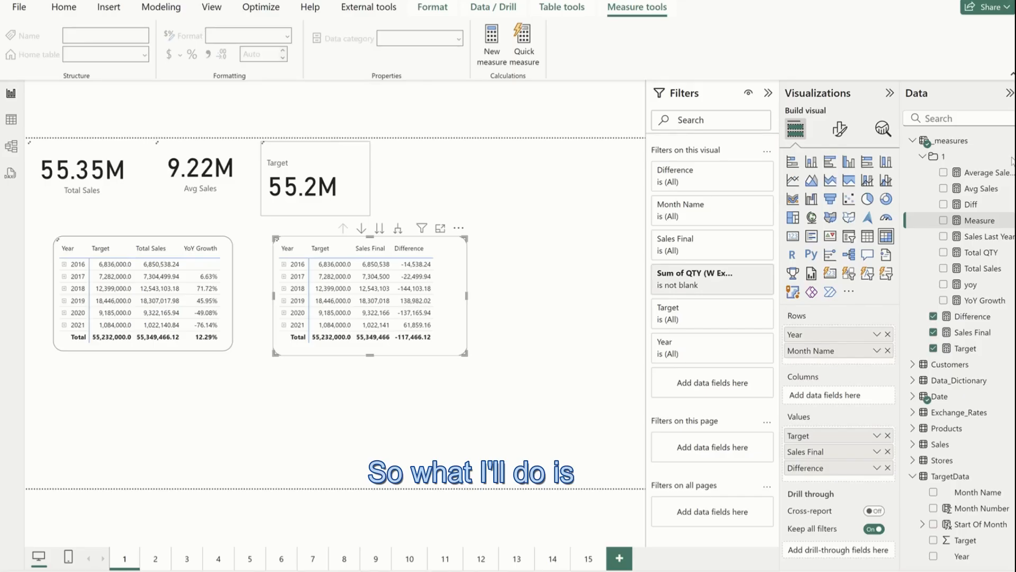
{"action": "left_click", "coordinate": [1010, 159]}
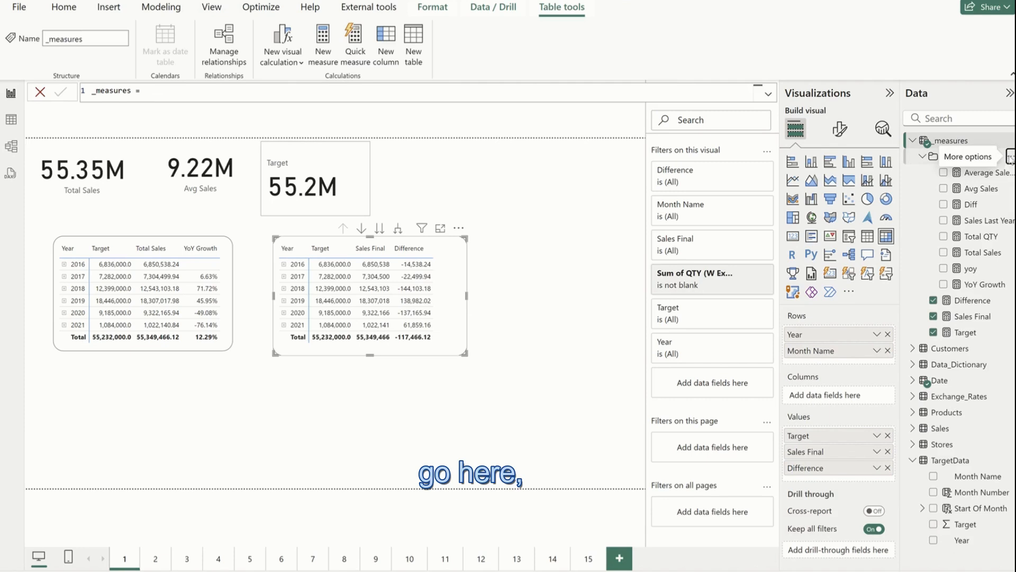
{"action": "left_click", "coordinate": [1010, 159]}
{"action": "left_click", "coordinate": [930, 164]}
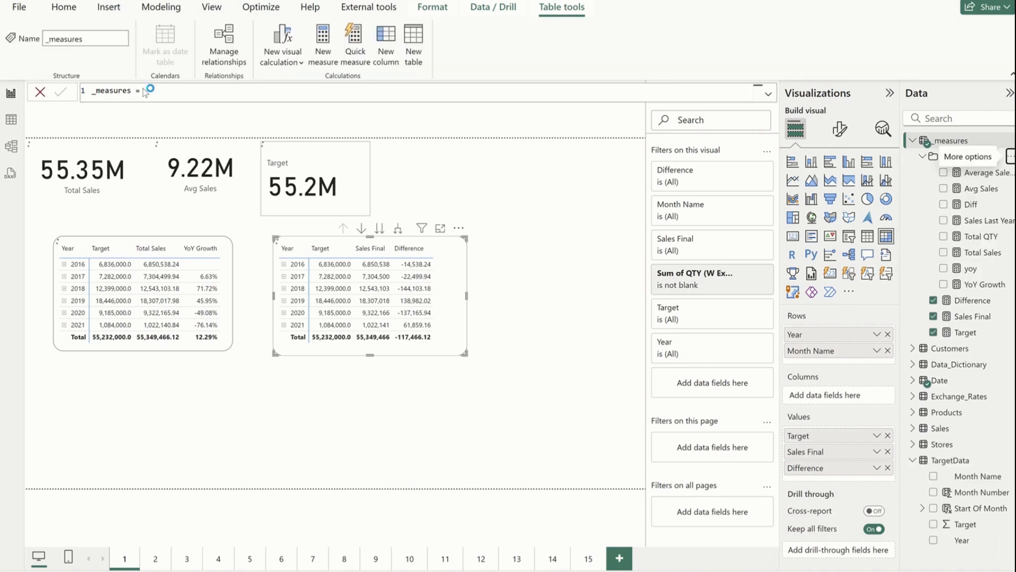
Step: Name the new measure SLY and start its formula with the CALCULATE function
{"action": "key", "text": "ctrl+a"}
{"action": "type", "text": "SlY ="}
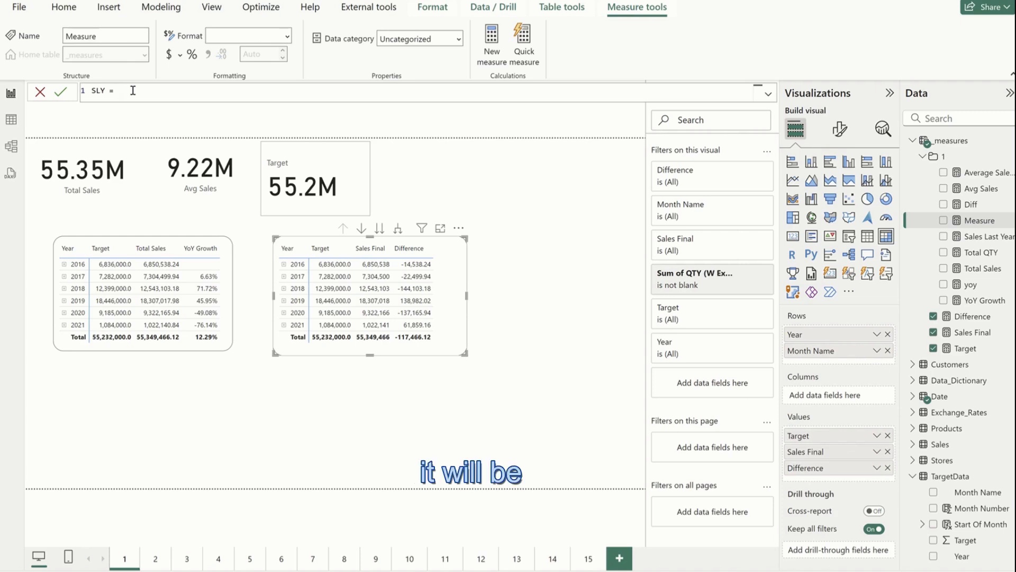
{"action": "type", "text": "ca"}
{"action": "key", "text": "Tab"}
{"action": "type", "text": "total"}
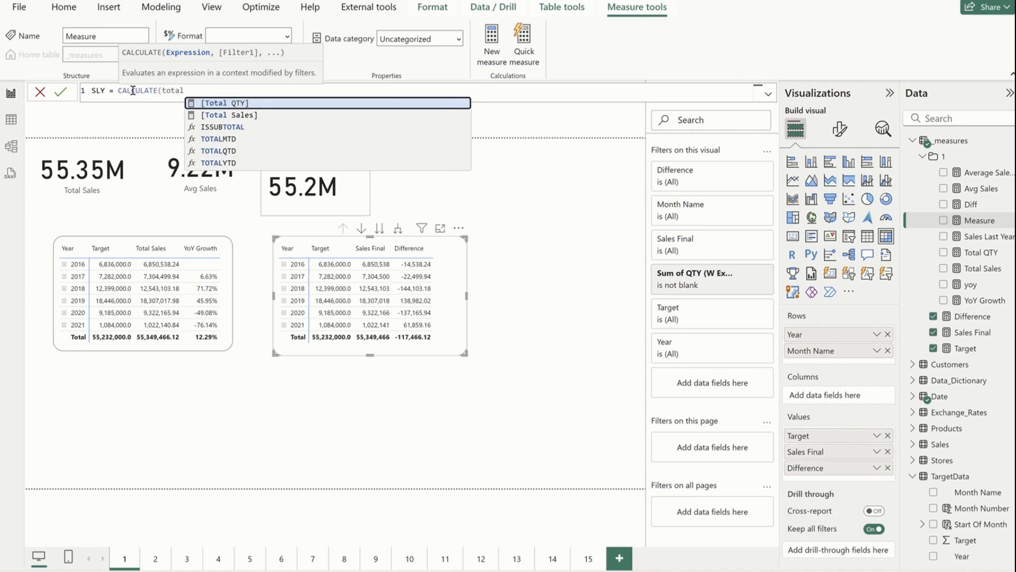
{"action": "key", "text": "BackSpace"}
{"action": "key", "text": "BackSpace"}
{"action": "key", "text": "BackSpace"}
{"action": "key", "text": "BackSpace"}
{"action": "key", "text": "BackSpace"}
Step: Complete the SLY formula as CALCULATE([Sales Final],SAMEPERIODLASTYEAR('Date'[Date])) and commit the measure
{"action": "type", "text": "sale"}
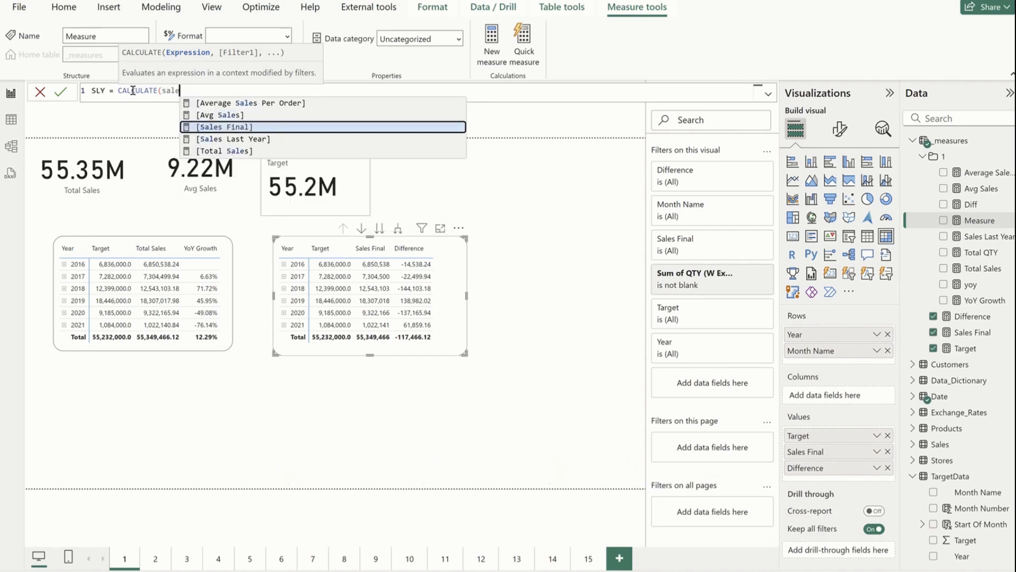
{"action": "key", "text": "Tab"}
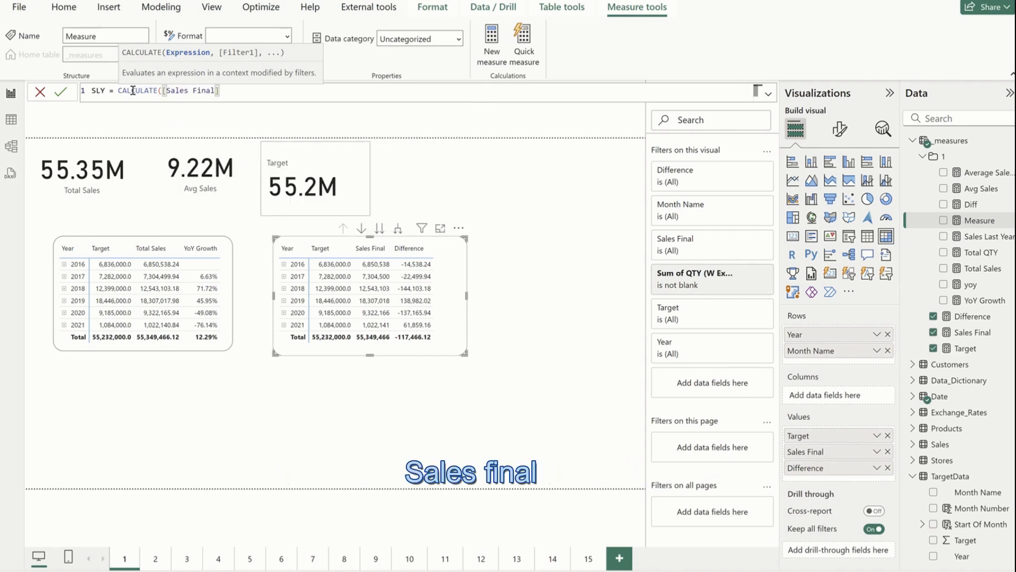
{"action": "type", "text": ",samepe"}
{"action": "key", "text": "Tab"}
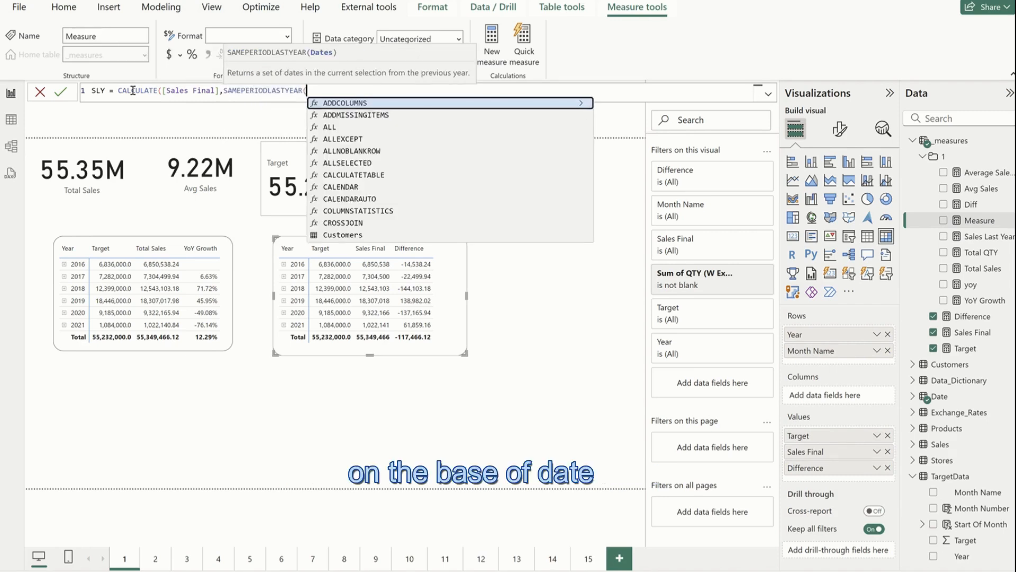
{"action": "type", "text": "date"}
{"action": "key", "text": "Tab"}
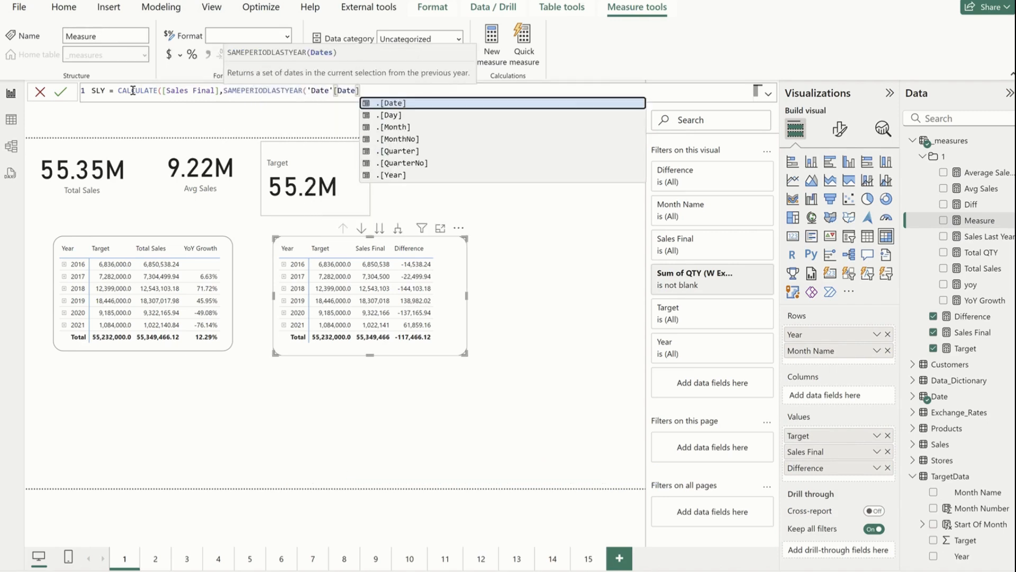
{"action": "type", "text": "))"}
{"action": "key", "text": "Return"}
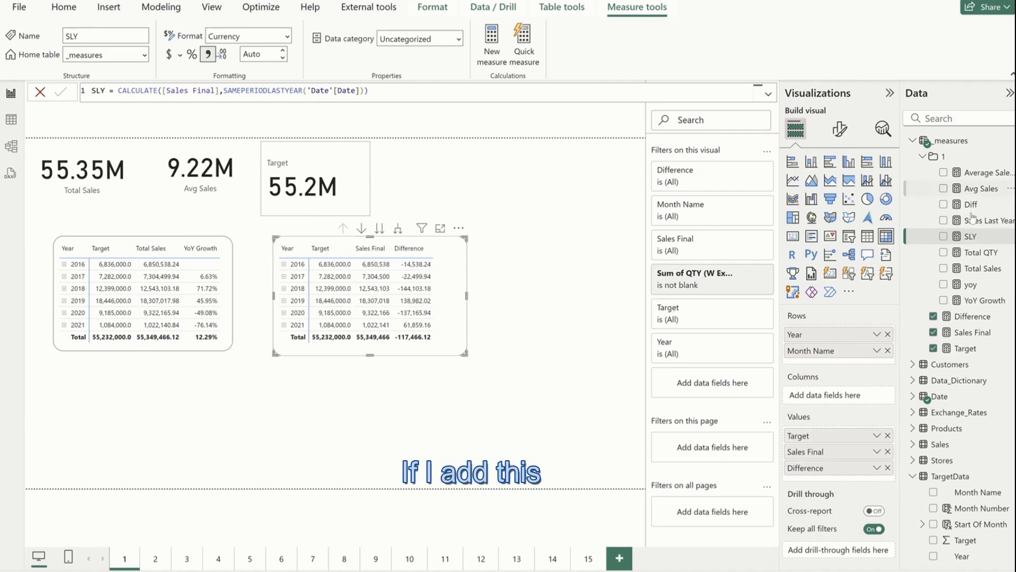
Step: Add the SLY measure to the values of the enlarged Sales Final matrix and set its format to 0 decimal places
{"action": "left_click_drag", "start_coordinate": [971, 236], "coordinate": [820, 478]}
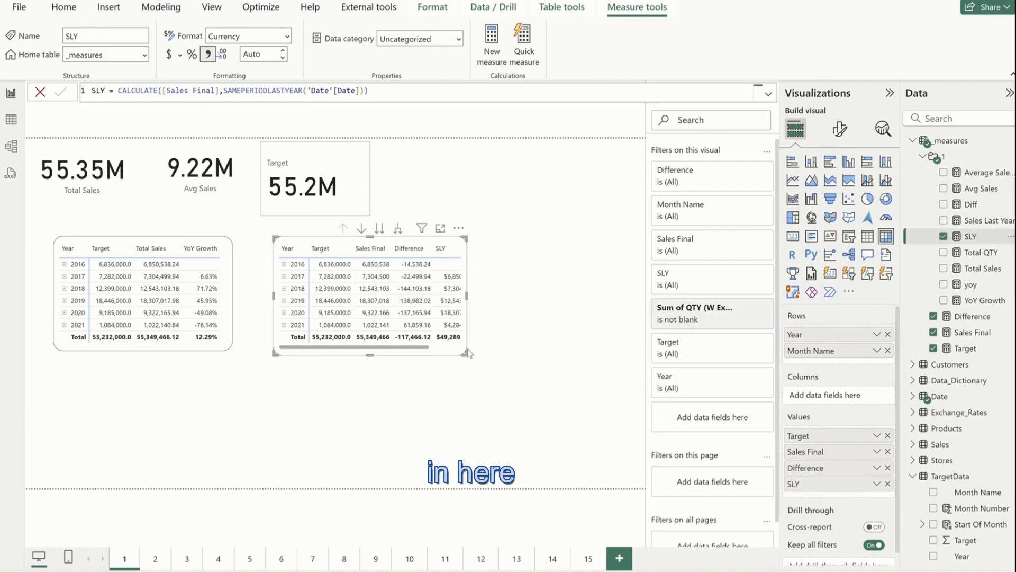
{"action": "left_click_drag", "start_coordinate": [464, 353], "coordinate": [527, 375]}
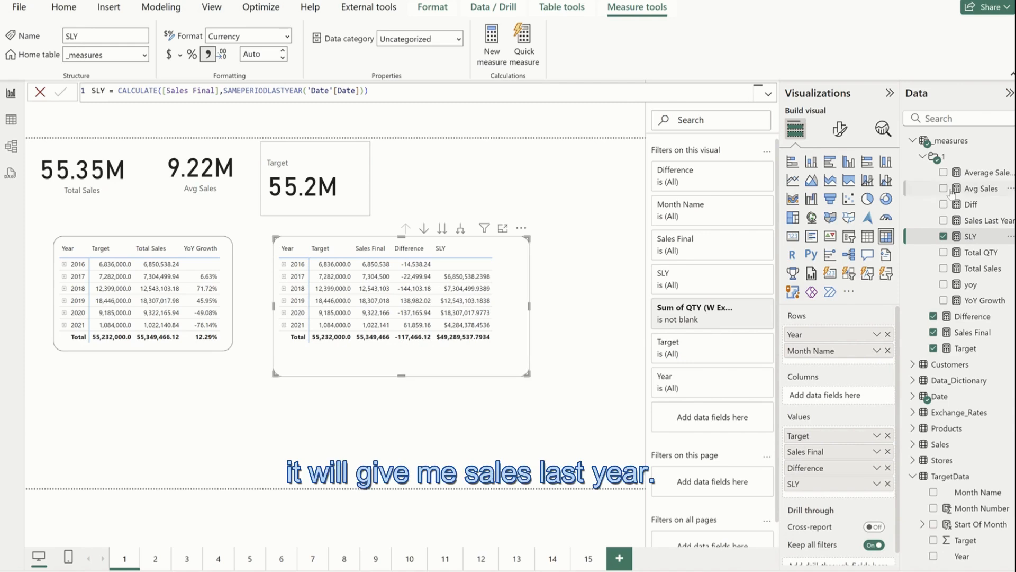
{"action": "left_click", "coordinate": [270, 54]}
{"action": "key", "text": "BackSpace"}
{"action": "key", "text": "BackSpace"}
{"action": "key", "text": "BackSpace"}
{"action": "key", "text": "BackSpace"}
{"action": "type", "text": "0"}
{"action": "key", "text": "Return"}
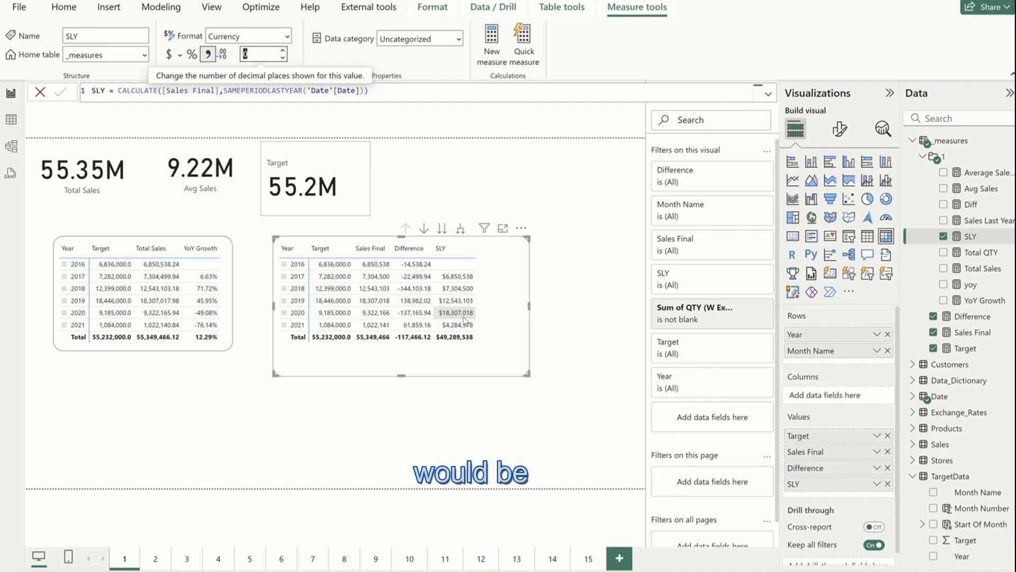
Step: Create a new measure in the _measures table named YoY Growth Demo, leaving a blank line before its expression
{"action": "left_click", "coordinate": [1011, 158]}
{"action": "left_click", "coordinate": [1011, 158]}
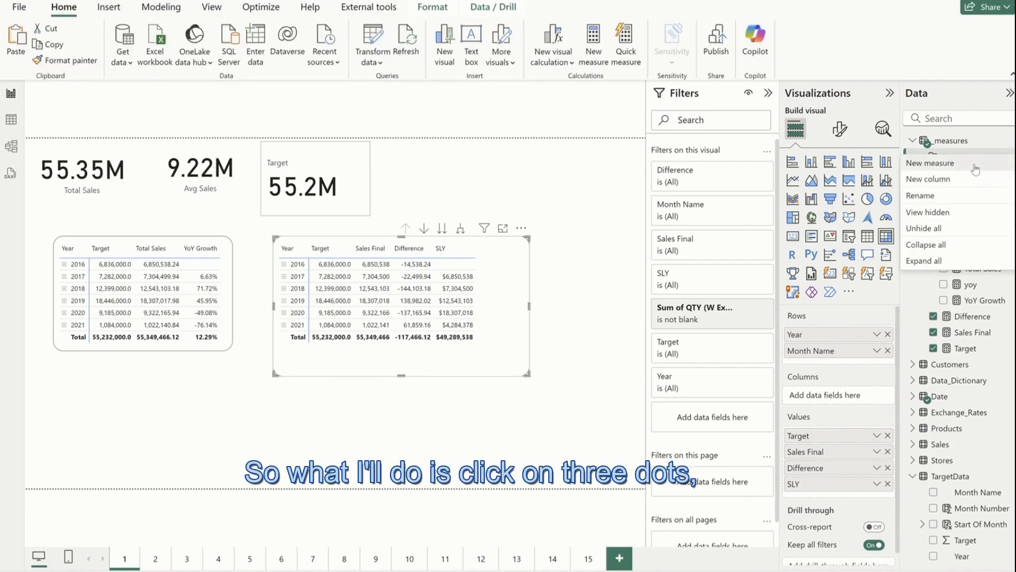
{"action": "left_click", "coordinate": [930, 161]}
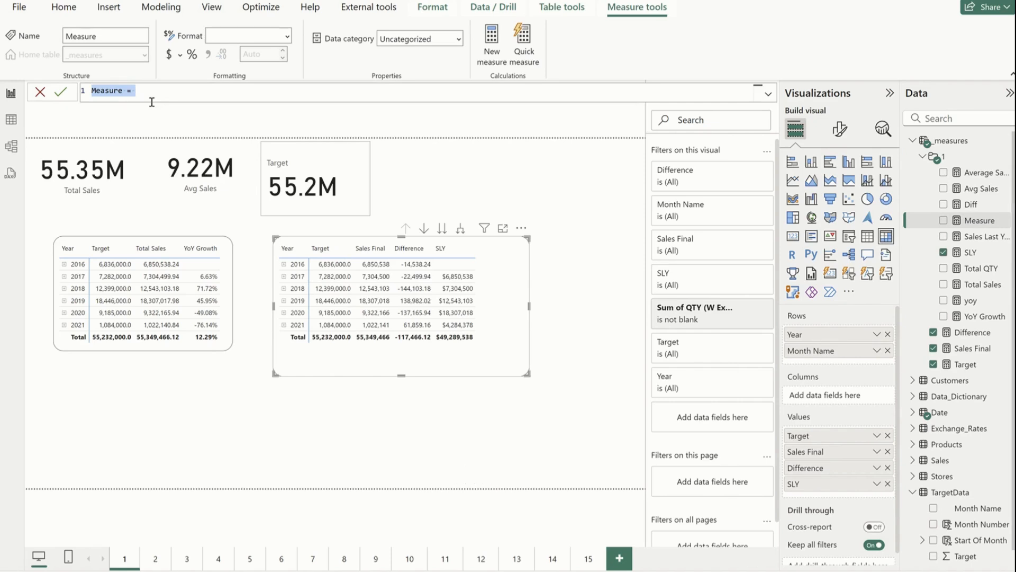
{"action": "type", "text": "Y"}
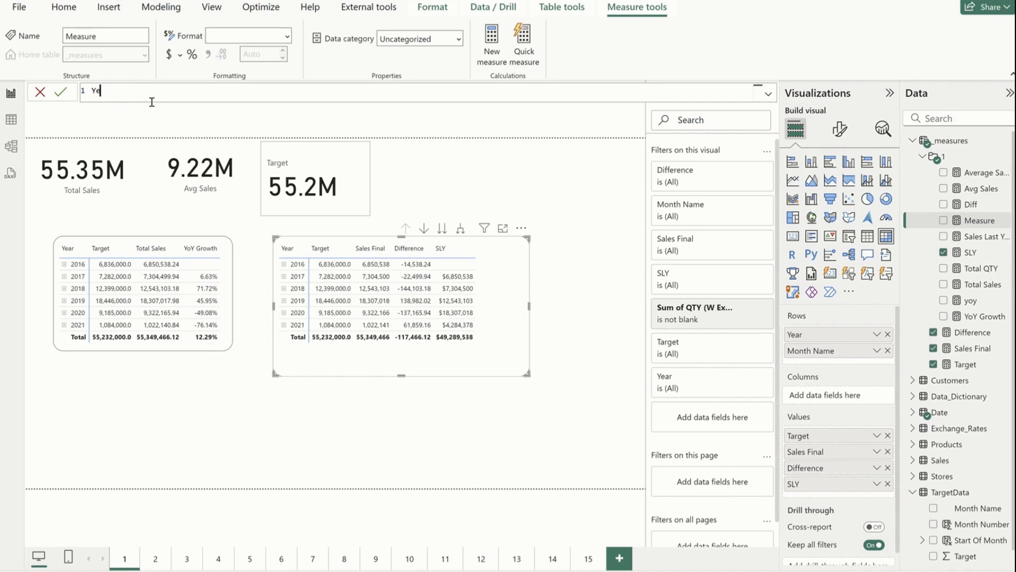
{"action": "type", "text": "oY "}
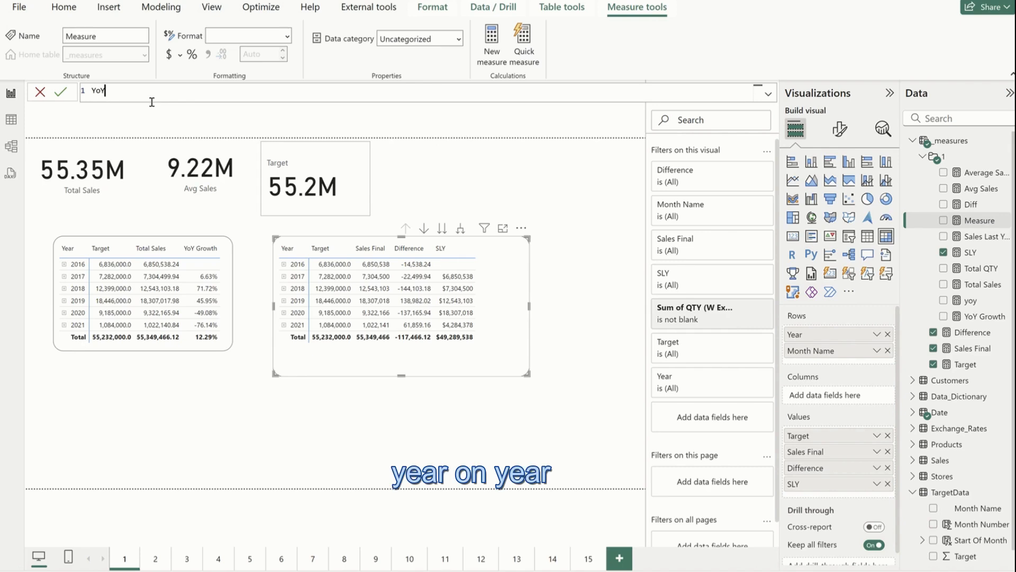
{"action": "type", "text": "Growth Demo ="}
{"action": "key", "text": "shift+Return"}
{"action": "key", "text": "shift+Return"}
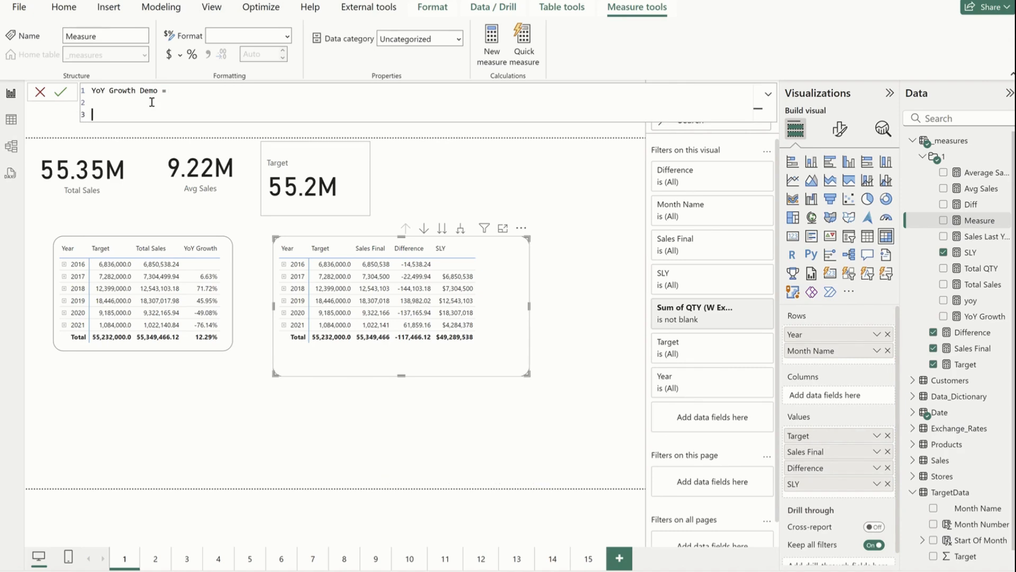
Step: Start the YoY Growth Demo expression with DIVIDE, using [Sales Final]-[SLY] as the numerator
{"action": "type", "text": "DIVIDE("}
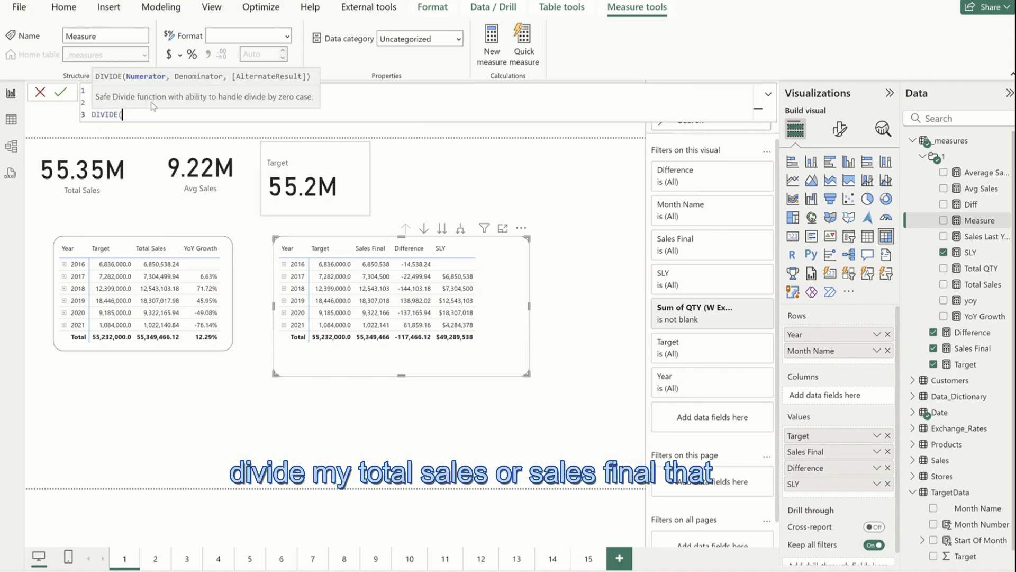
{"action": "type", "text": "tot"}
{"action": "key", "text": "BackSpace"}
{"action": "key", "text": "BackSpace"}
{"action": "key", "text": "BackSpace"}
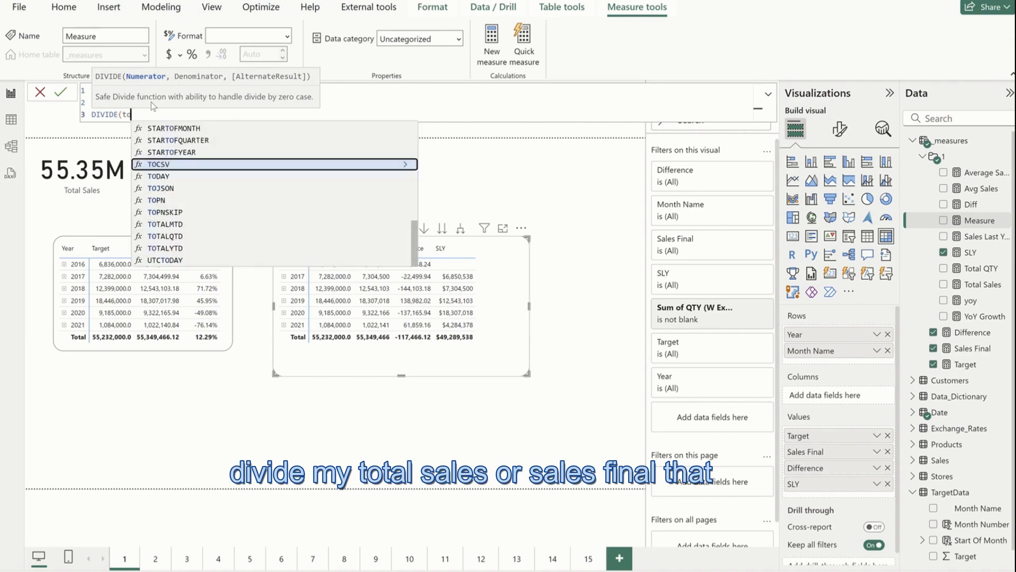
{"action": "type", "text": "sales"}
{"action": "key", "text": "Down"}
{"action": "key", "text": "Tab"}
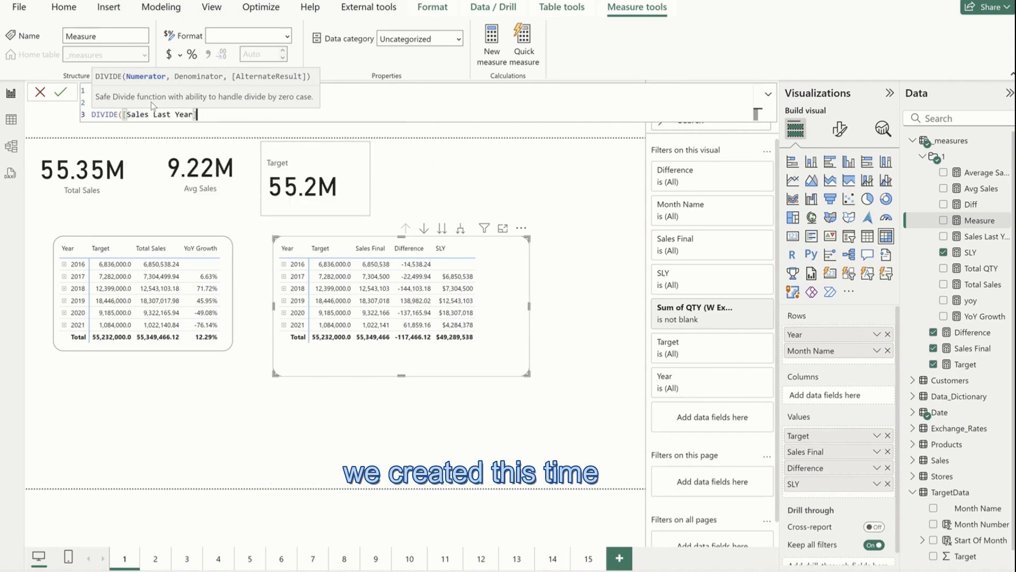
{"action": "key", "text": "BackSpace"}
{"action": "key", "text": "BackSpace"}
{"action": "key", "text": "BackSpace"}
{"action": "key", "text": "BackSpace"}
{"action": "key", "text": "BackSpace"}
{"action": "key", "text": "BackSpace"}
{"action": "key", "text": "BackSpace"}
{"action": "key", "text": "BackSpace"}
{"action": "key", "text": "BackSpace"}
{"action": "key", "text": "BackSpace"}
{"action": "key", "text": "BackSpace"}
{"action": "key", "text": "Tab"}
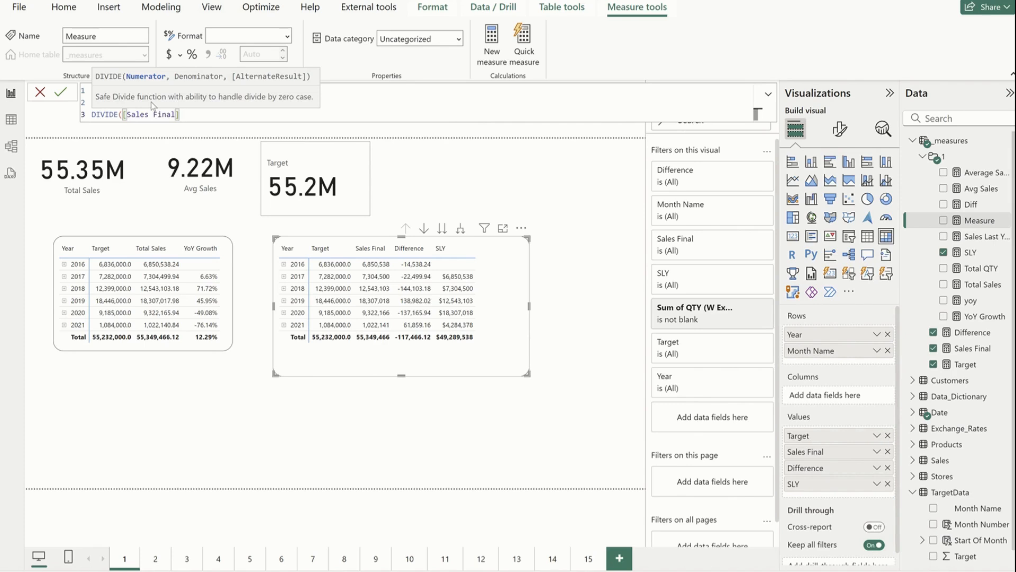
{"action": "type", "text": "-sly"}
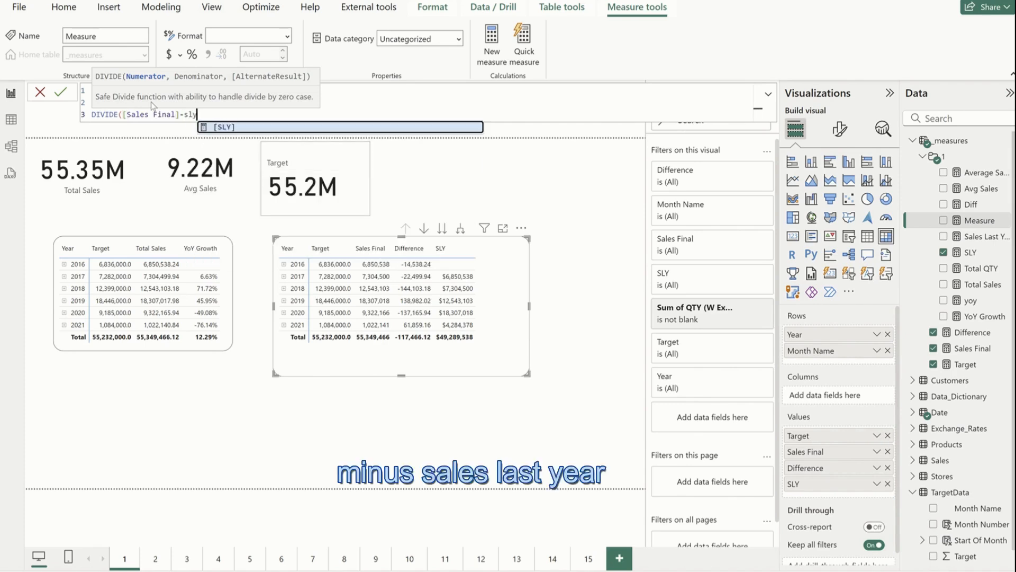
{"action": "key", "text": "Tab"}
Step: Finish the DIVIDE expression with [SLY] as the denominator and 0 as the alternate result, and commit the measure
{"action": "type", "text": ","}
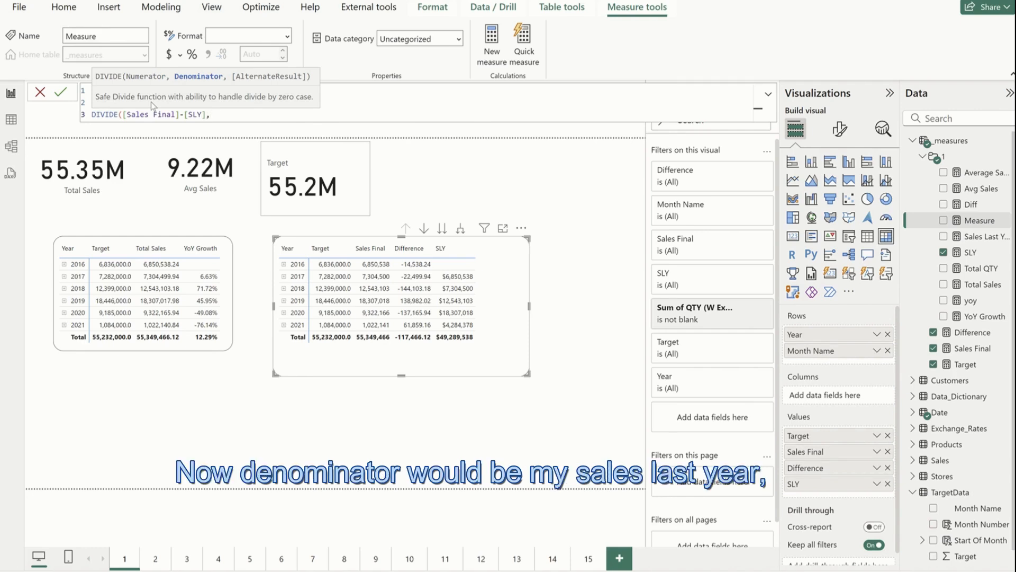
{"action": "type", "text": "sly"}
{"action": "key", "text": "Tab"}
{"action": "type", "text": ",0)"}
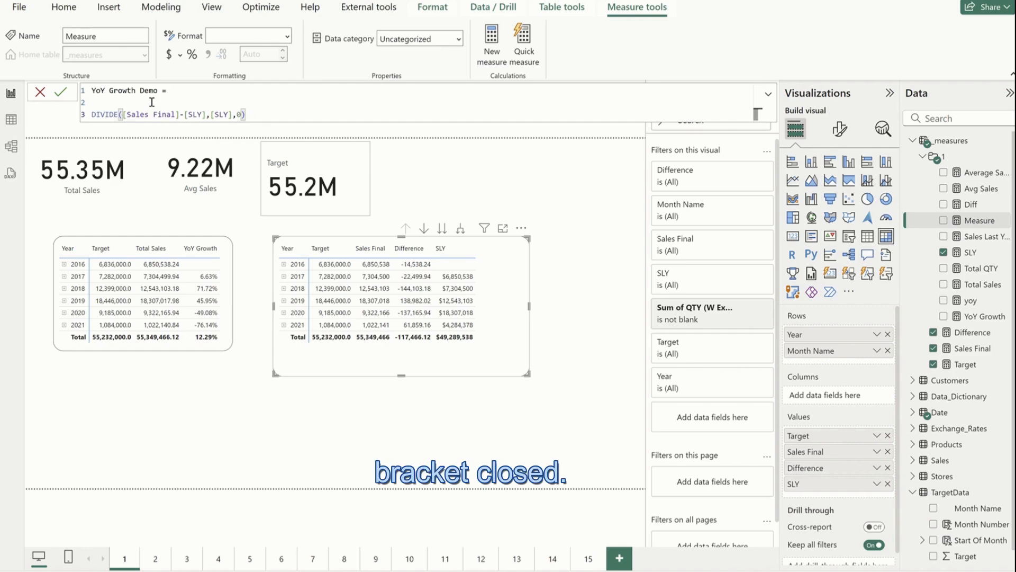
{"action": "key", "text": "Return"}
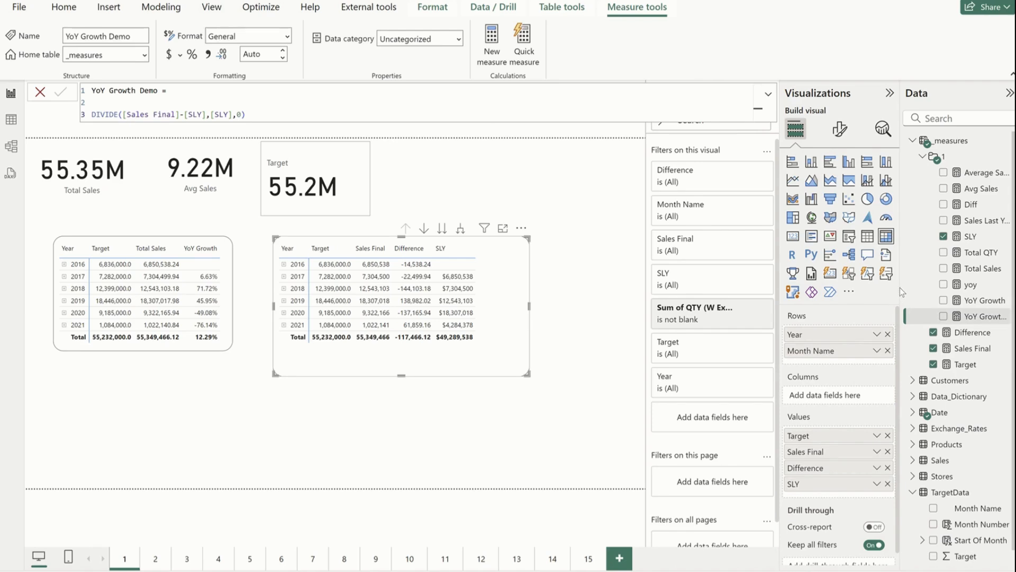
Step: Add YoY Growth Demo to the widened Sales Final matrix and format the measure as a percentage
{"action": "left_click_drag", "start_coordinate": [900, 287], "coordinate": [840, 287]}
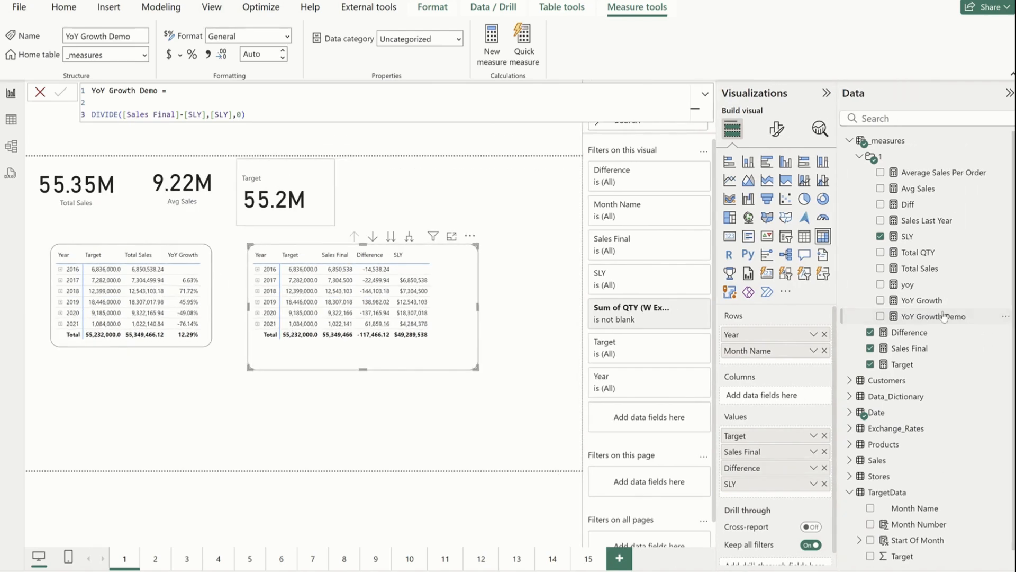
{"action": "left_click", "coordinate": [880, 316]}
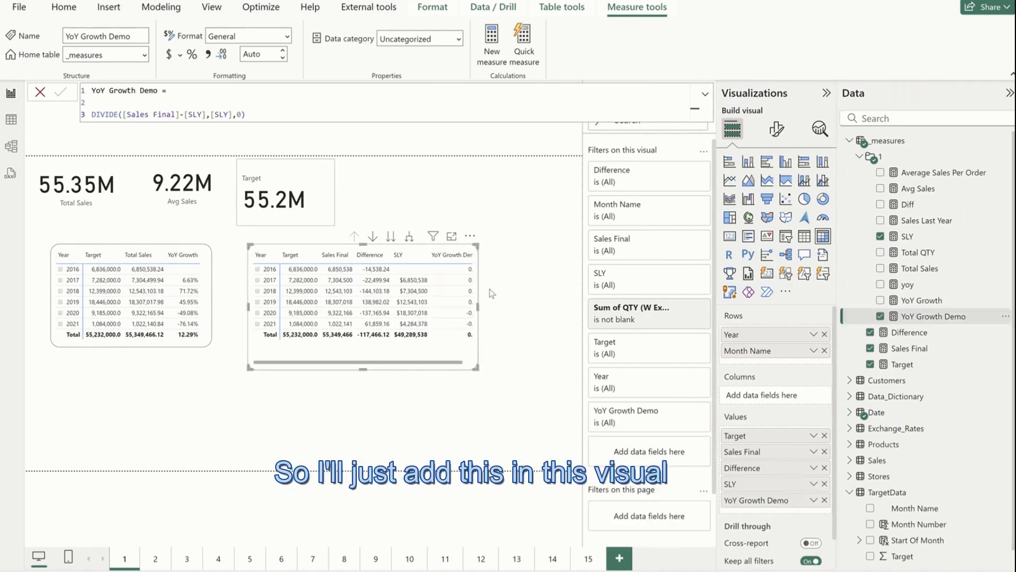
{"action": "left_click_drag", "start_coordinate": [478, 309], "coordinate": [511, 308]}
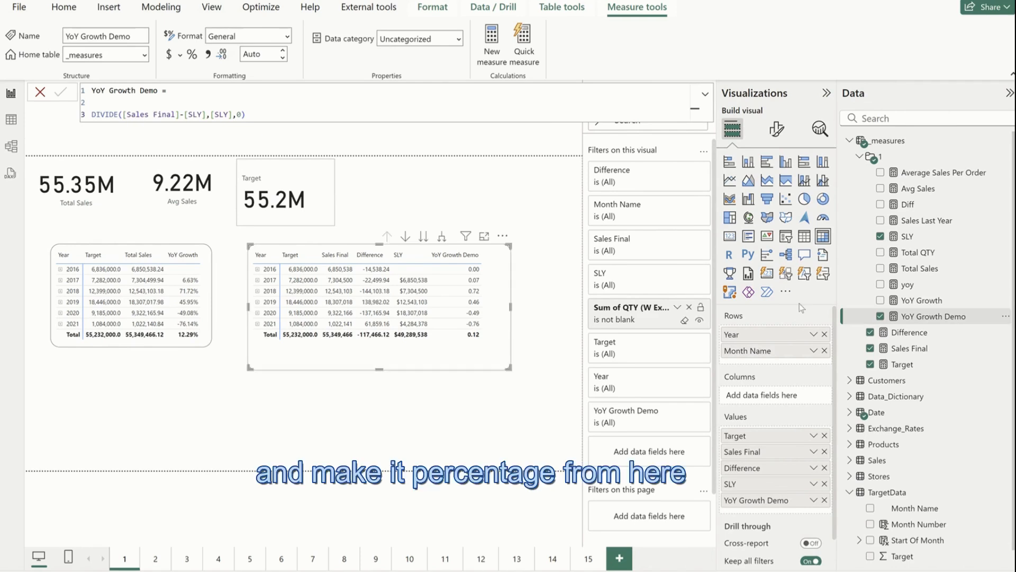
{"action": "left_click", "coordinate": [191, 54]}
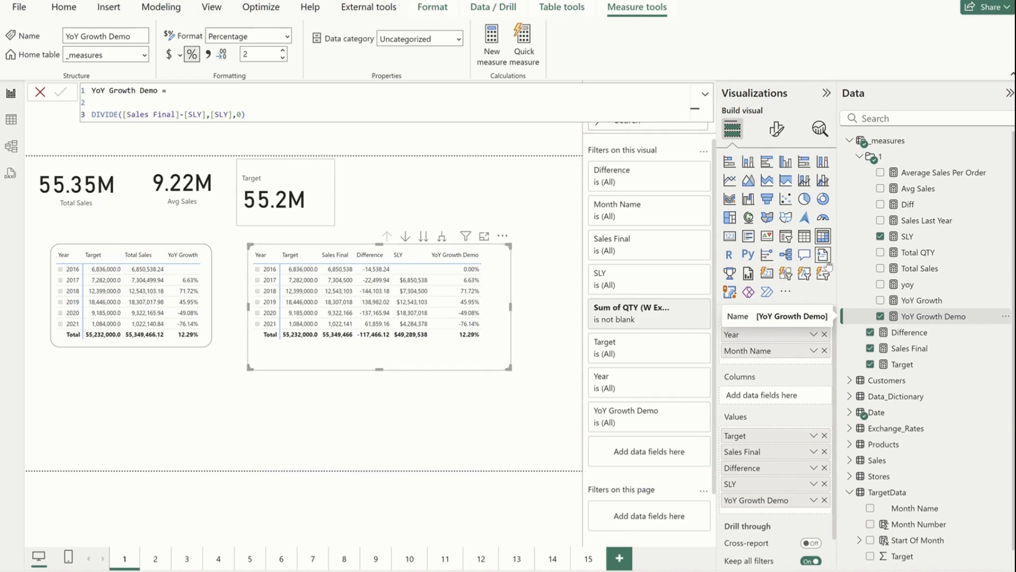
Step: In the YoY Growth Demo formula, store the DIVIDE expression in a variable named Growth and add blank lines below it
{"action": "left_click", "coordinate": [149, 100]}
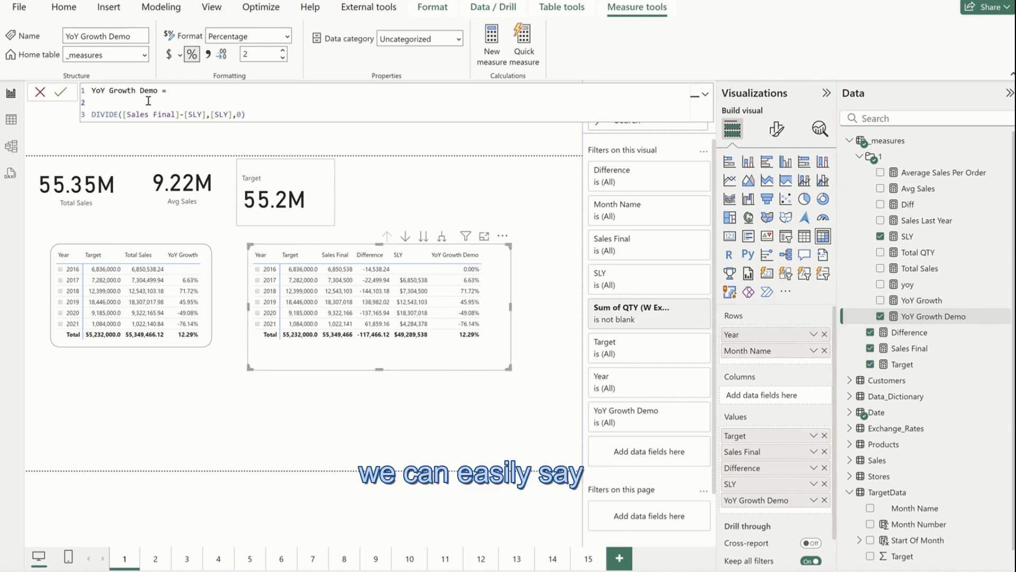
{"action": "key", "text": "Down"}
{"action": "type", "text": "VAR "}
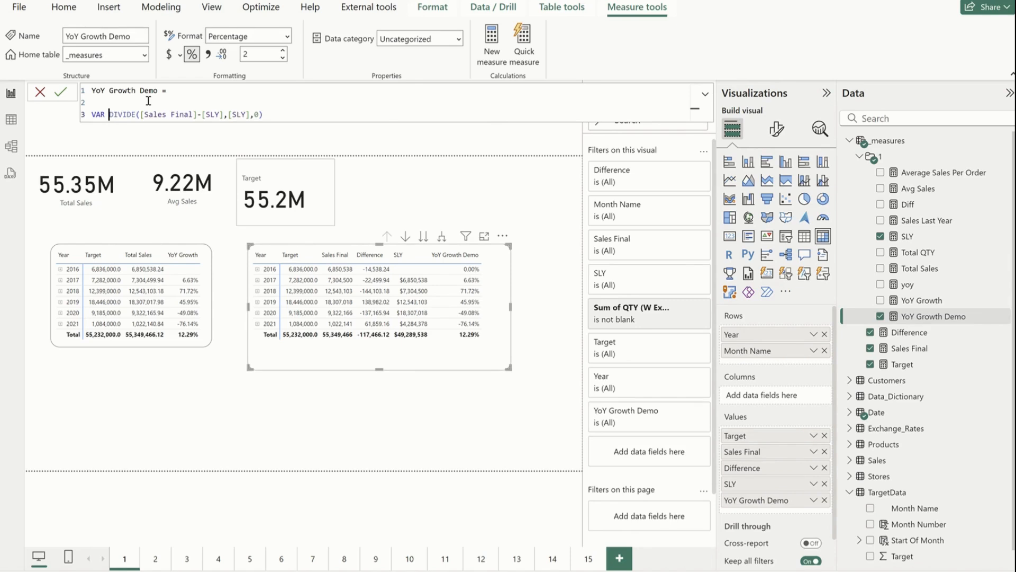
{"action": "type", "text": "Growt"}
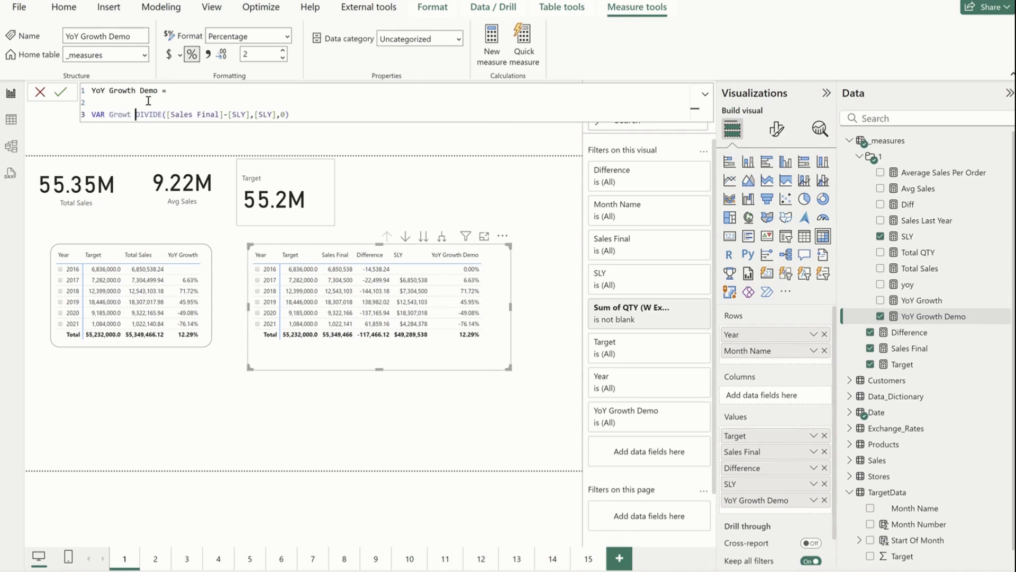
{"action": "type", "text": "h ="}
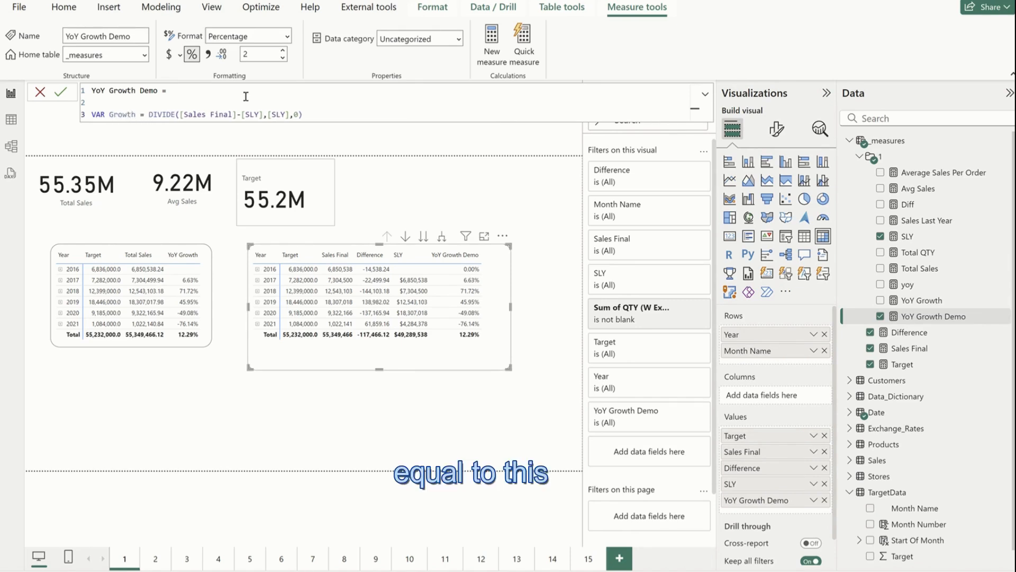
{"action": "left_click", "coordinate": [316, 114]}
{"action": "key", "text": "Return"}
{"action": "key", "text": "Return"}
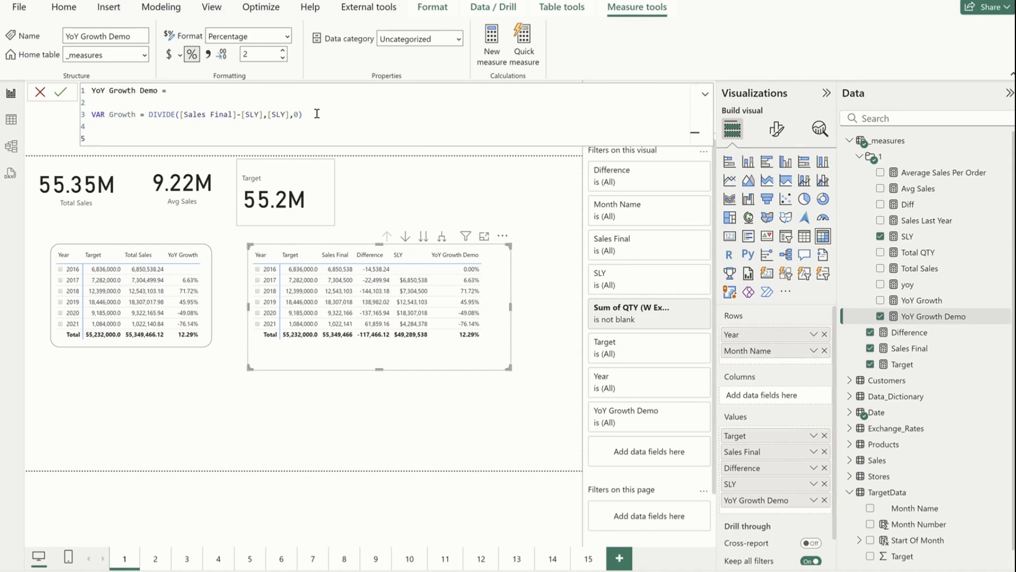
Step: Make the YoY Growth Demo formula RETURN IF(Growth=0,BLANK(),Growth) and commit it
{"action": "type", "text": "RETURN"}
{"action": "key", "text": "Return"}
{"action": "type", "text": "i"}
{"action": "key", "text": "Tab"}
{"action": "type", "text": "gro"}
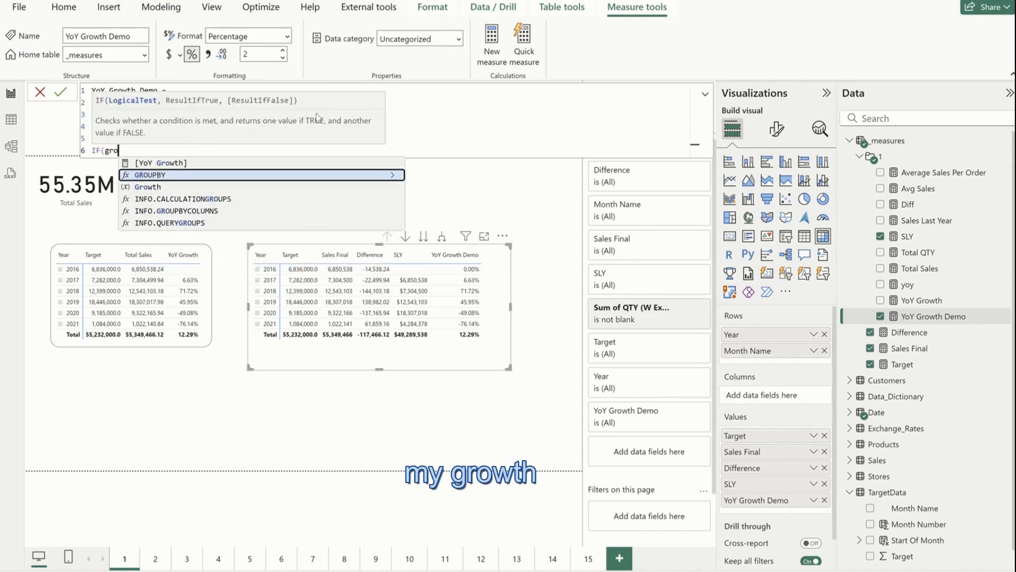
{"action": "type", "text": "w"}
{"action": "key", "text": "Tab"}
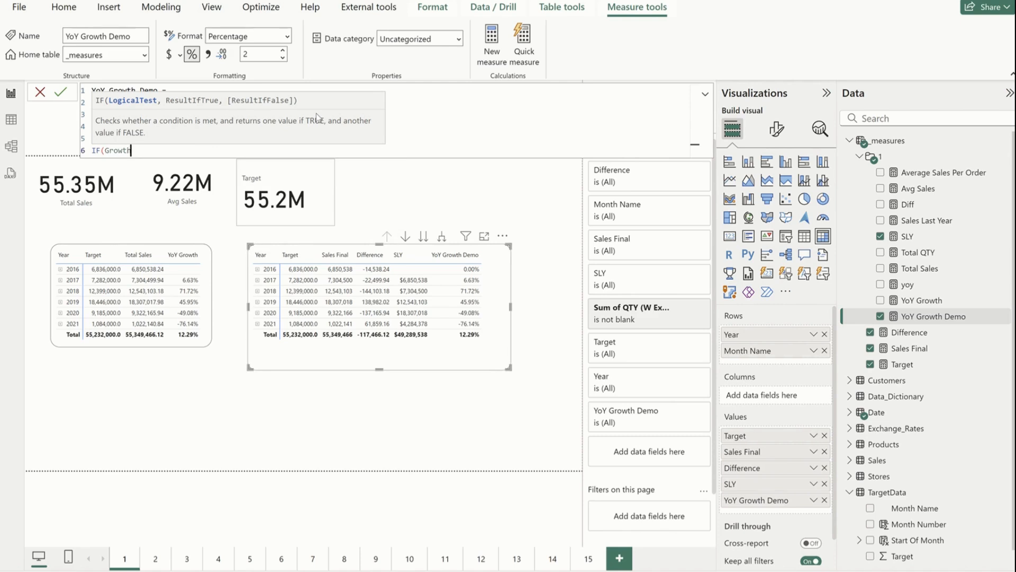
{"action": "type", "text": "=0,bla"}
{"action": "key", "text": "Tab"}
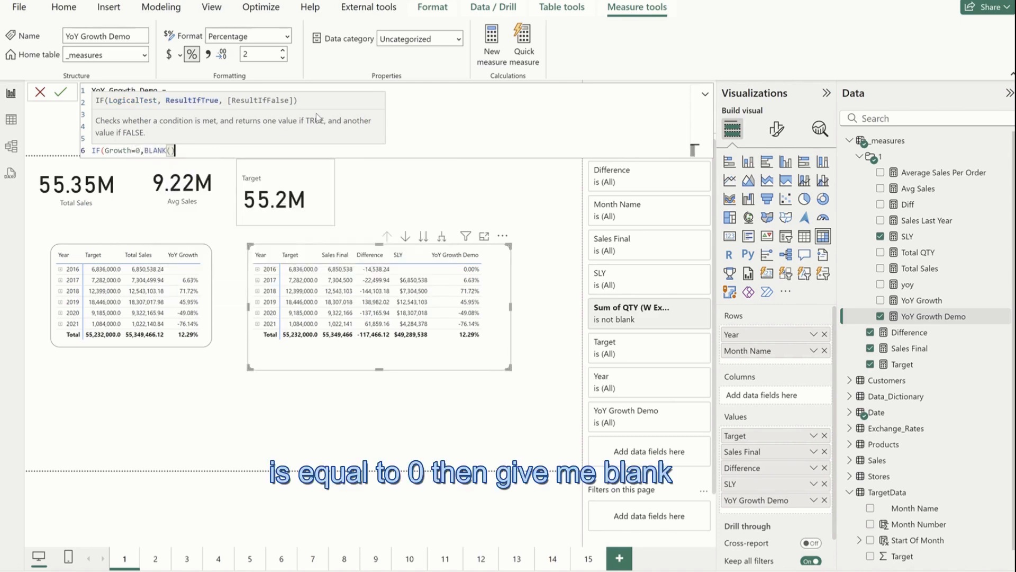
{"action": "type", "text": "),"}
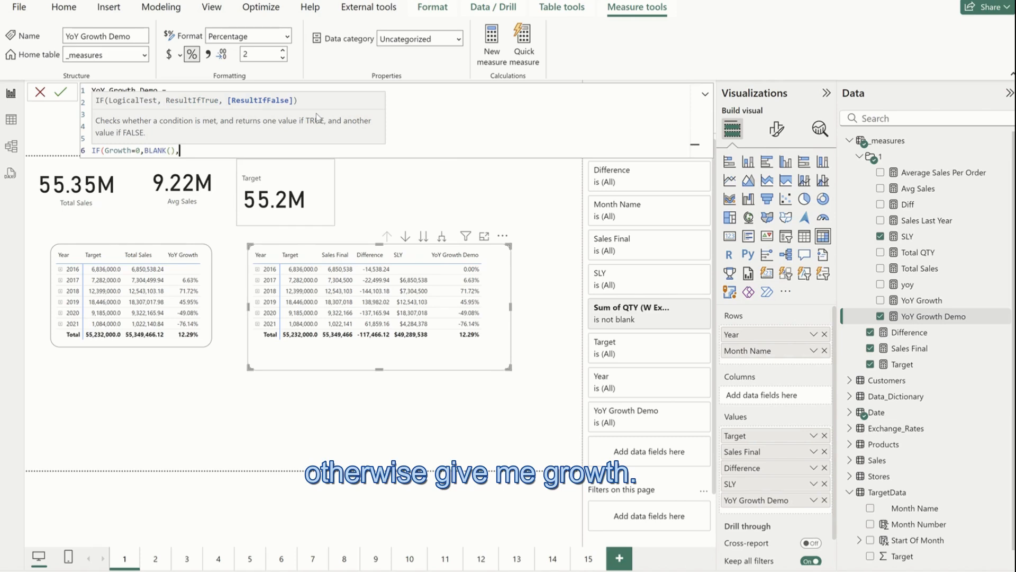
{"action": "type", "text": "growt"}
{"action": "key", "text": "Tab"}
{"action": "type", "text": ")"}
{"action": "key", "text": "Return"}
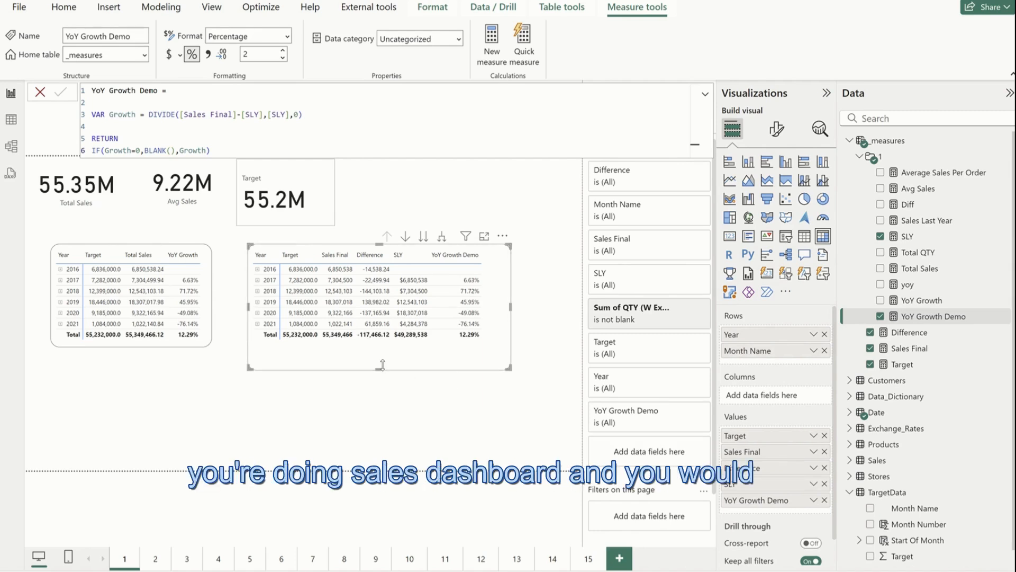
Step: Shorten the YoY Growth Demo matrix so it ends just below its Total row, and deselect it
{"action": "left_click_drag", "start_coordinate": [383, 364], "coordinate": [406, 363]}
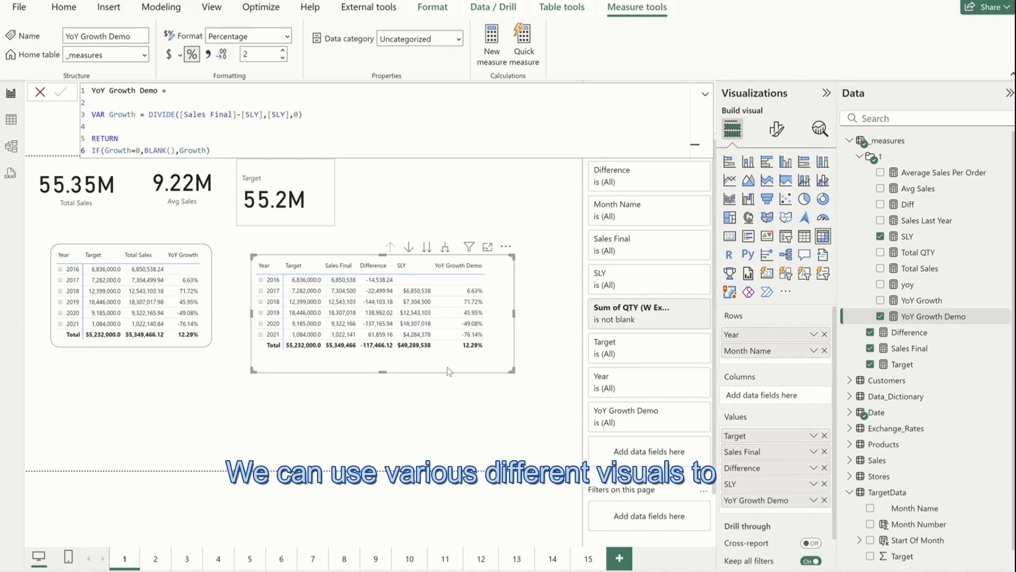
{"action": "left_click_drag", "start_coordinate": [447, 367], "coordinate": [445, 358]}
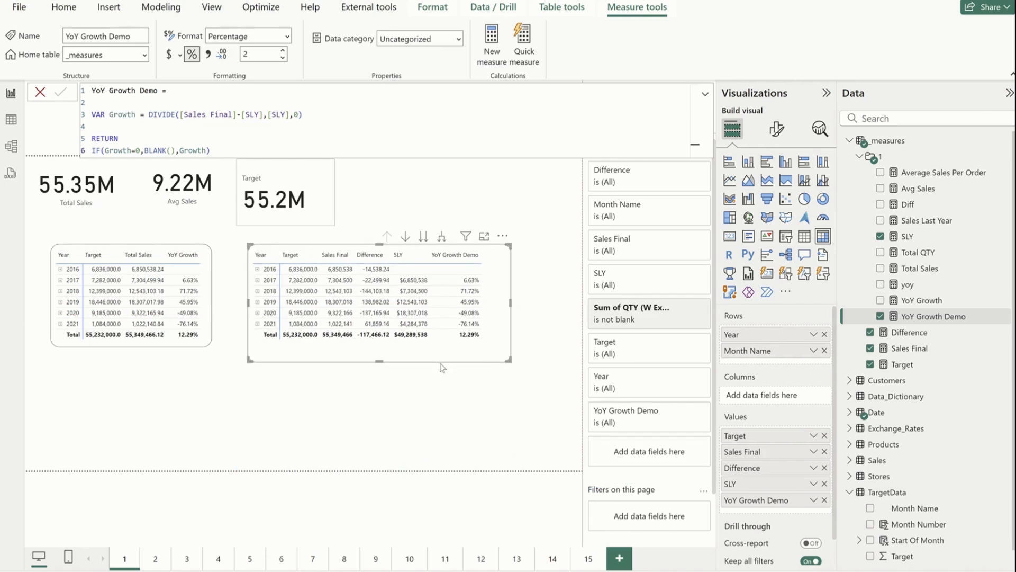
{"action": "left_click", "coordinate": [436, 378]}
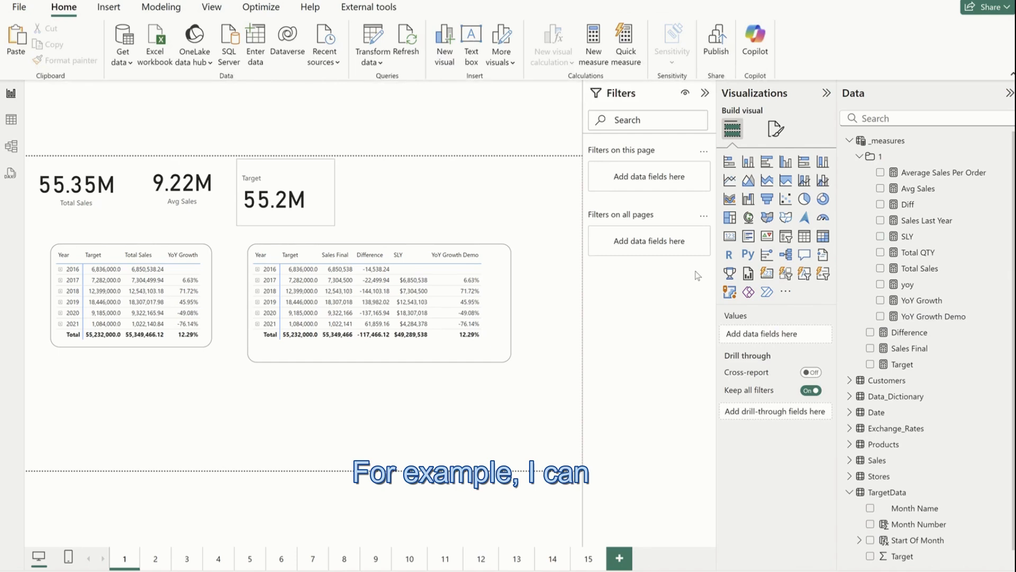
Step: Add a line chart to the page with the Target and Sales Final measures on its Y-axis
{"action": "left_click", "coordinate": [729, 180]}
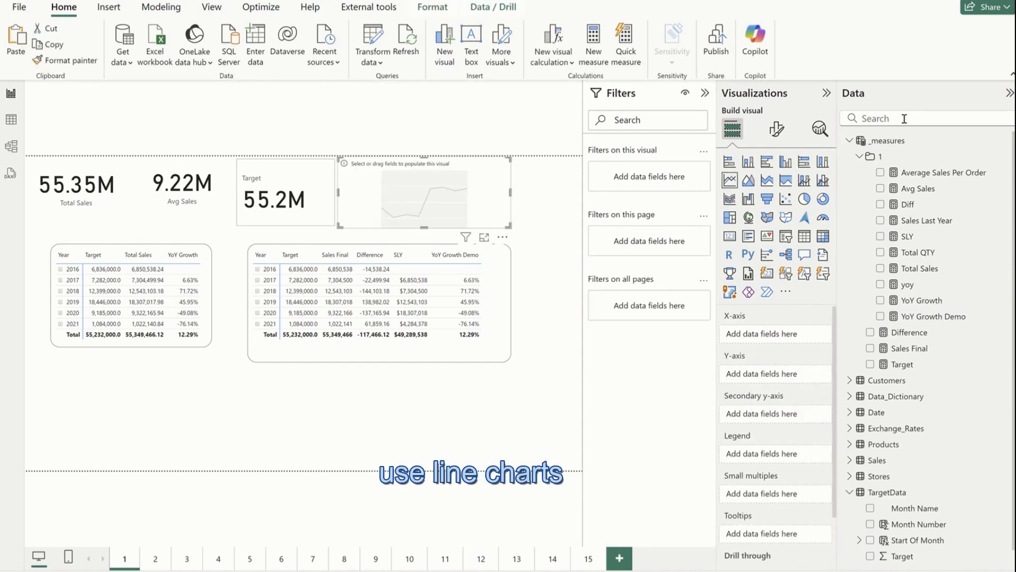
{"action": "left_click", "coordinate": [904, 119]}
{"action": "type", "text": "target"}
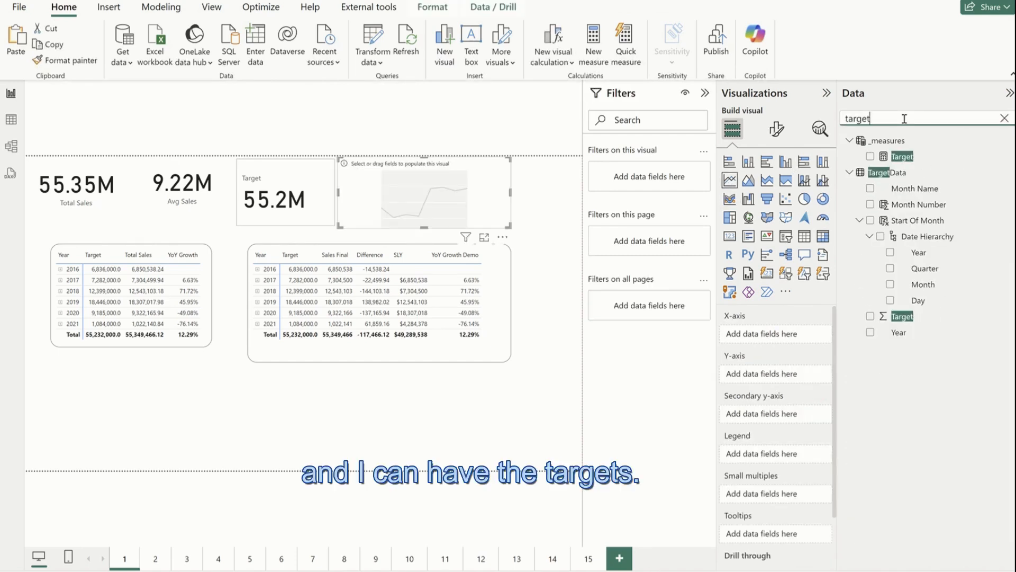
{"action": "left_click", "coordinate": [871, 157]}
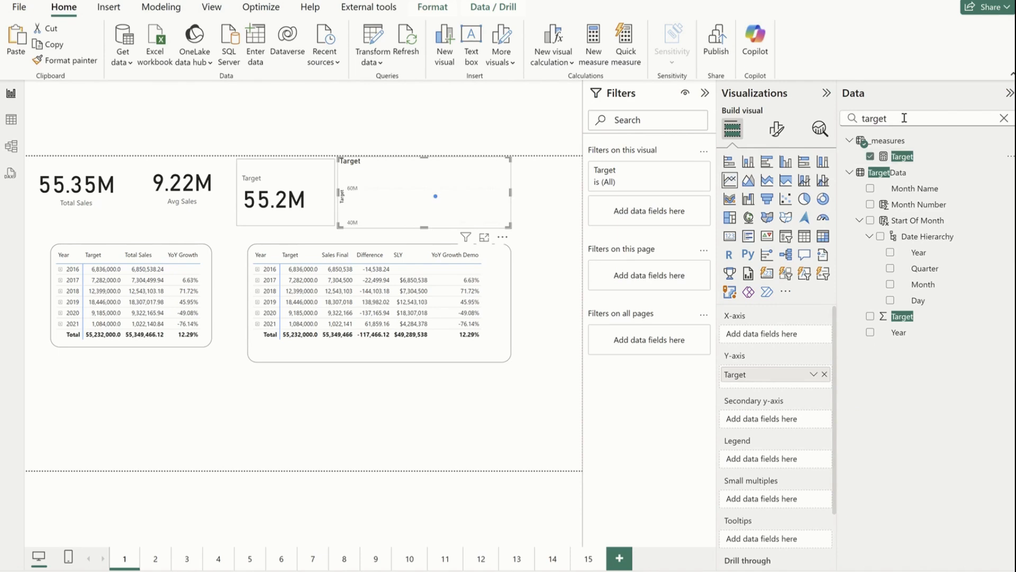
{"action": "double_click", "coordinate": [904, 117]}
{"action": "type", "text": "sales f"}
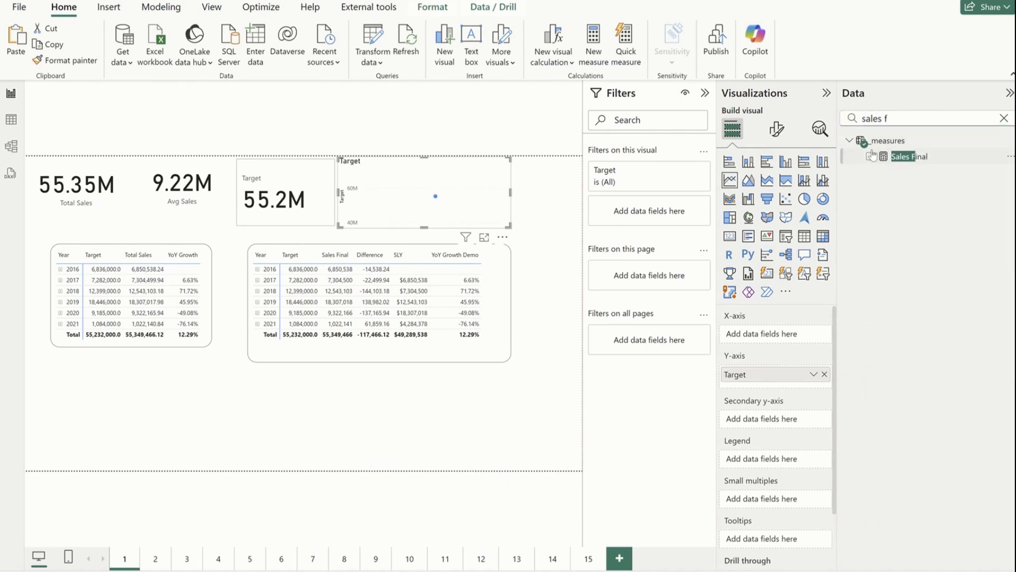
{"action": "left_click", "coordinate": [870, 156]}
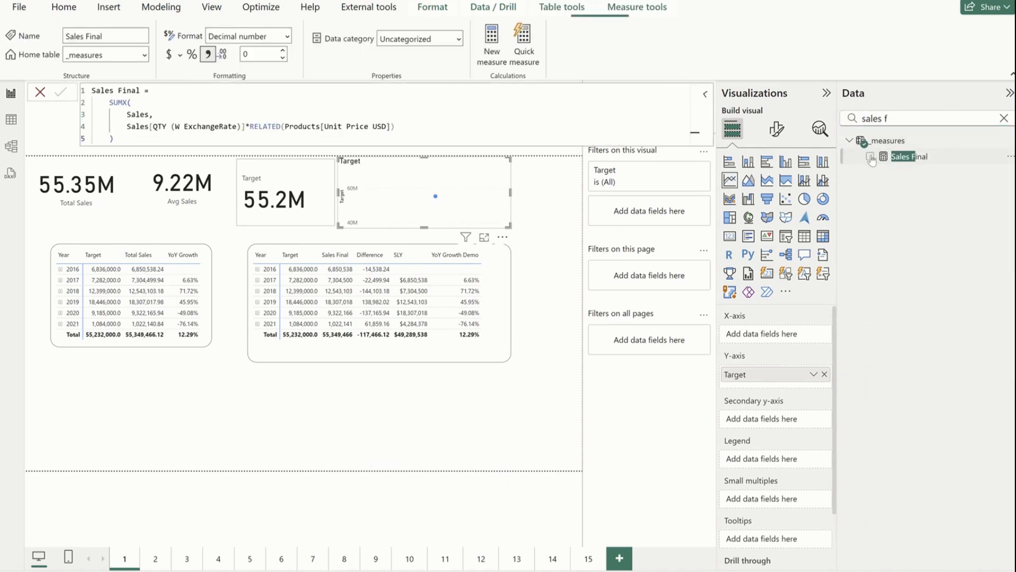
Step: Put Year from the Date table's date hierarchy on the line chart's X-axis and enlarge the chart across the page
{"action": "double_click", "coordinate": [904, 117]}
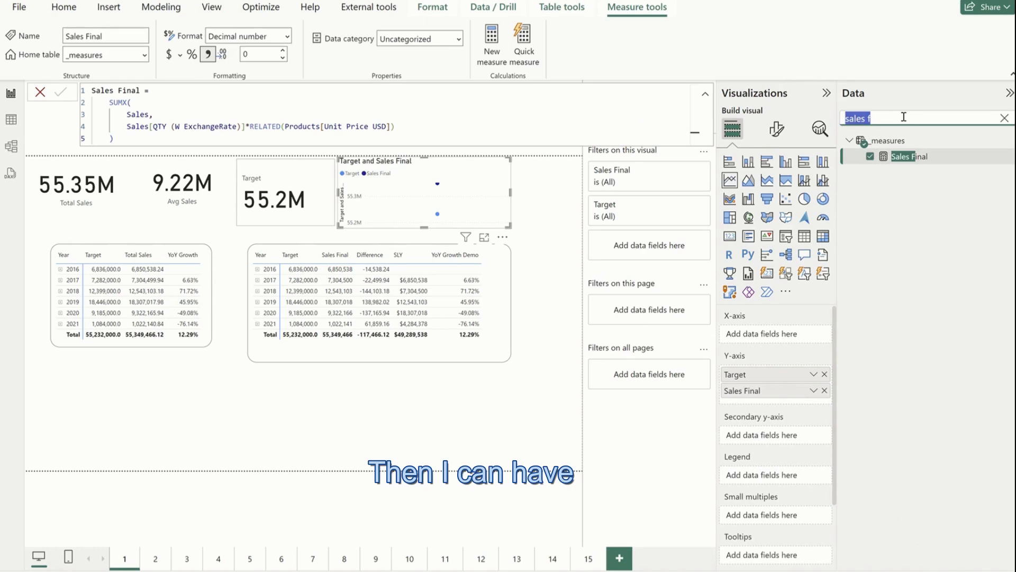
{"action": "type", "text": "year"}
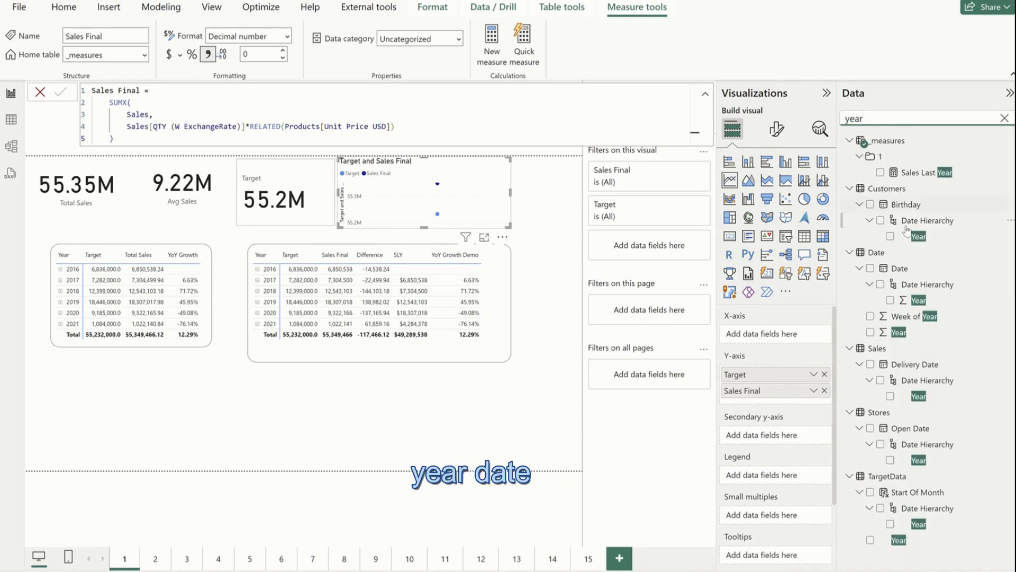
{"action": "mouse_move", "coordinate": [923, 302]}
{"action": "left_mouse_down"}
{"action": "mouse_move", "coordinate": [846, 385]}
{"action": "mouse_move", "coordinate": [783, 339]}
{"action": "left_mouse_up"}
{"action": "left_click_drag", "start_coordinate": [347, 226], "coordinate": [75, 504]}
{"action": "left_click_drag", "start_coordinate": [475, 208], "coordinate": [452, 206]}
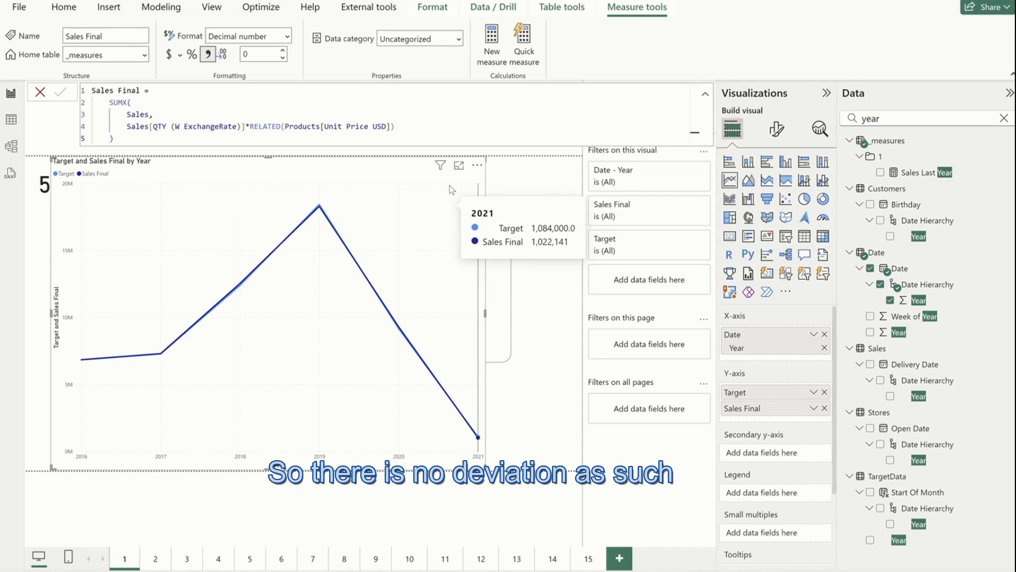
Step: Move the line chart to the page's right edge and shrink it to clear the Target card, and open page 2
{"action": "left_click_drag", "start_coordinate": [384, 170], "coordinate": [478, 174]}
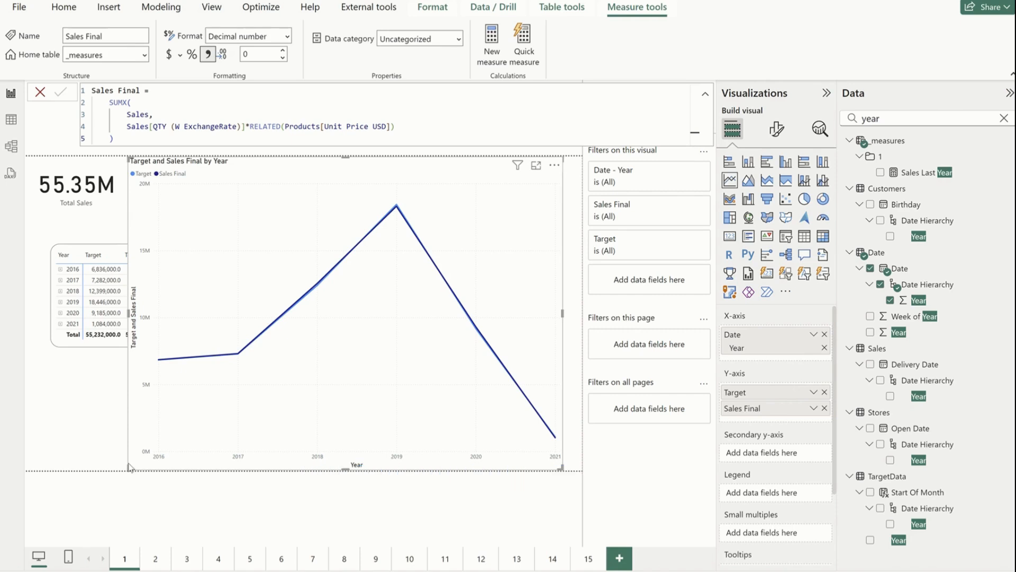
{"action": "left_click_drag", "start_coordinate": [128, 467], "coordinate": [317, 399]}
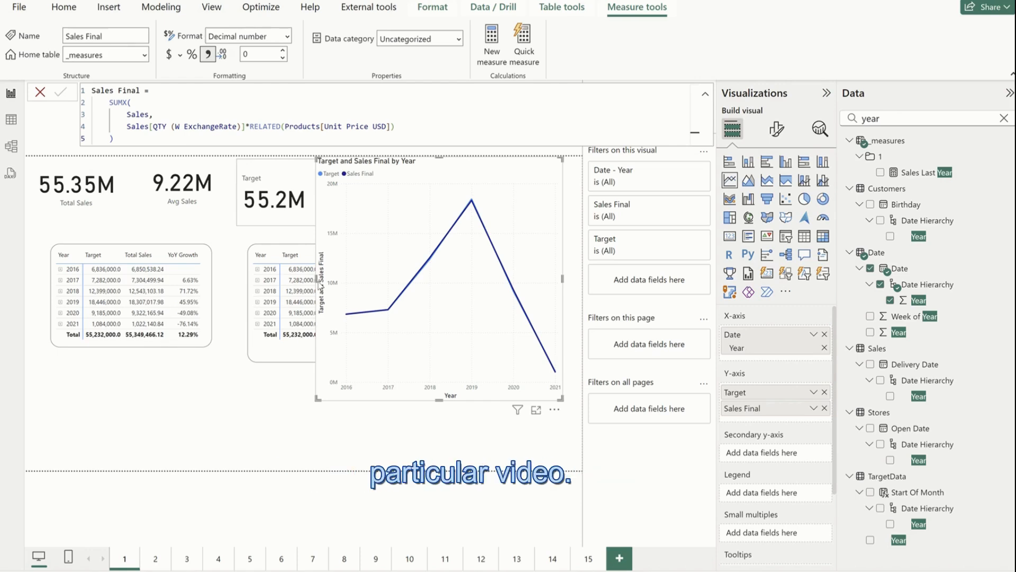
{"action": "left_click", "coordinate": [155, 558]}
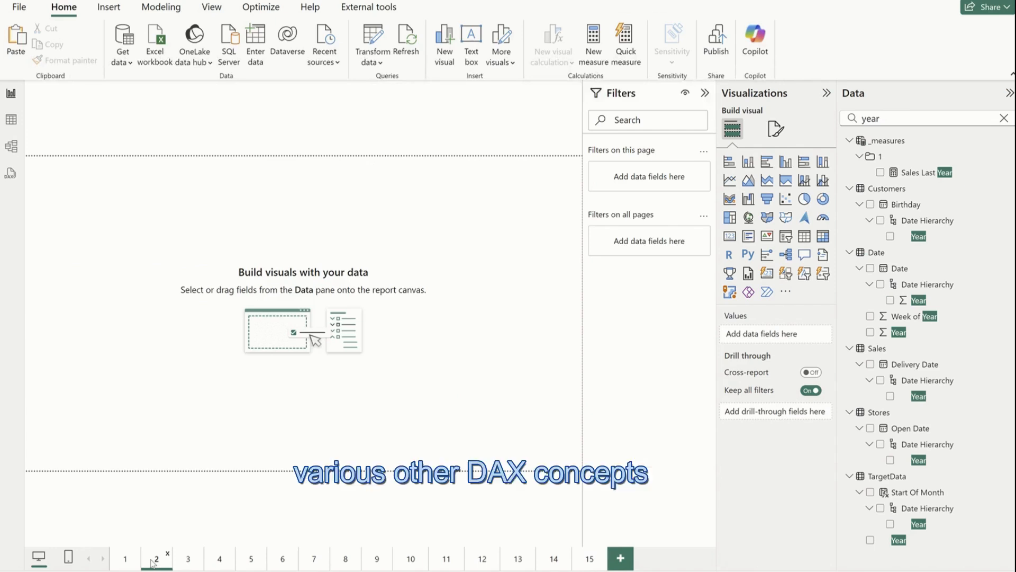